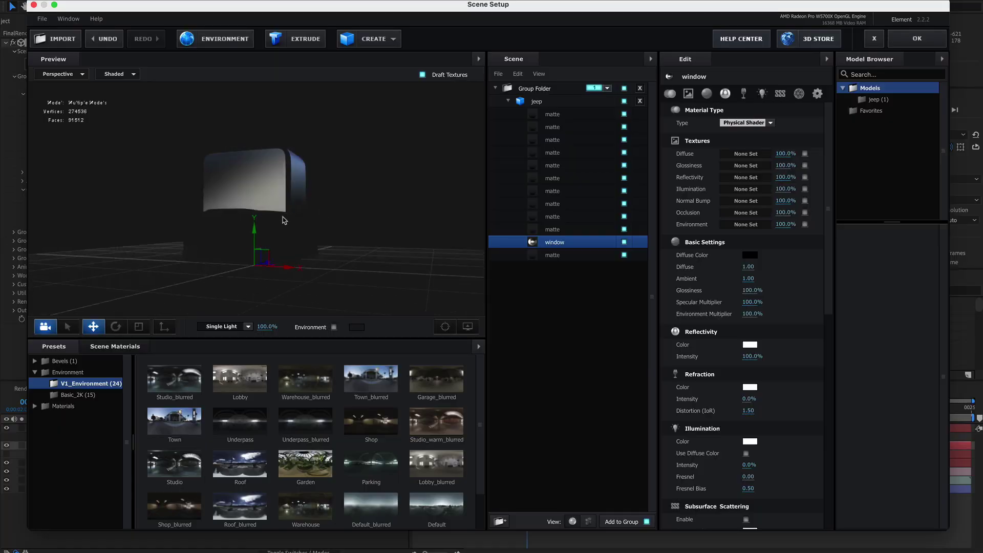
{"action": "left_click_drag", "start_coordinate": [272, 217], "coordinate": [287, 200]}
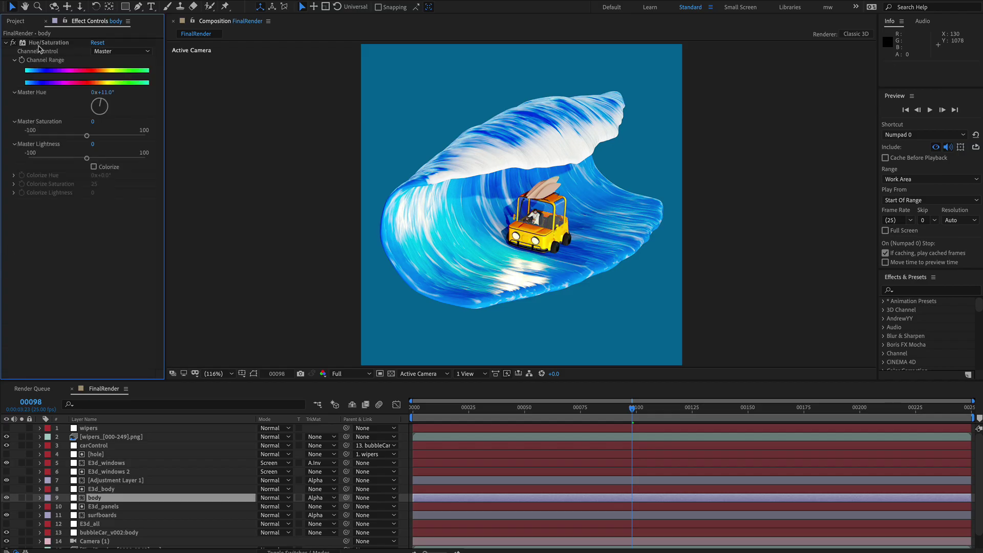
In After Effects, set the body layer's Master Hue to -16° and Master Saturation to -33, and adjust its RGB curve.
{"action": "left_click_drag", "start_coordinate": [102, 92], "coordinate": [93, 95]}
{"action": "left_click_drag", "start_coordinate": [87, 136], "coordinate": [67, 137]}
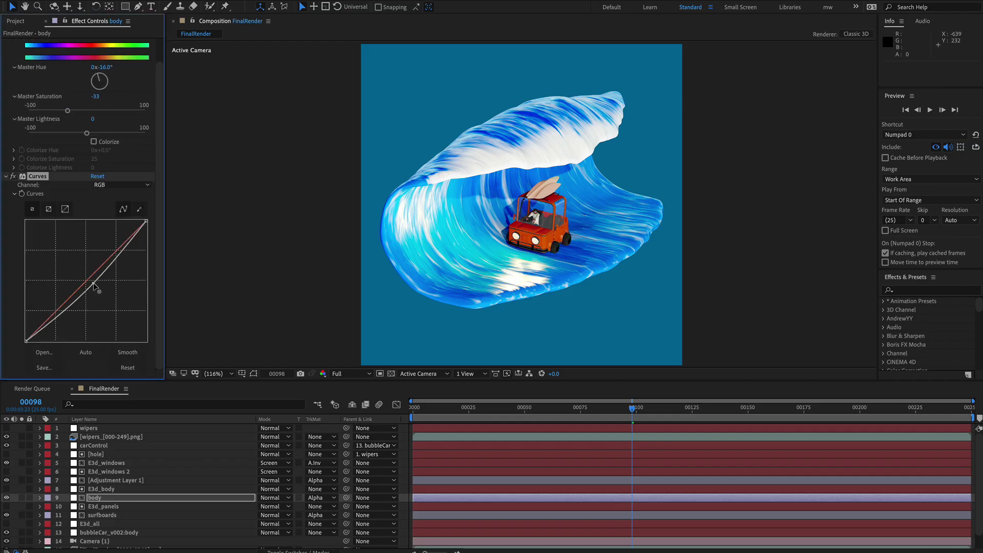
{"action": "mouse_move", "coordinate": [65, 285]}
{"action": "left_mouse_down"}
{"action": "mouse_move", "coordinate": [64, 267]}
{"action": "mouse_move", "coordinate": [66, 279]}
{"action": "left_mouse_up"}
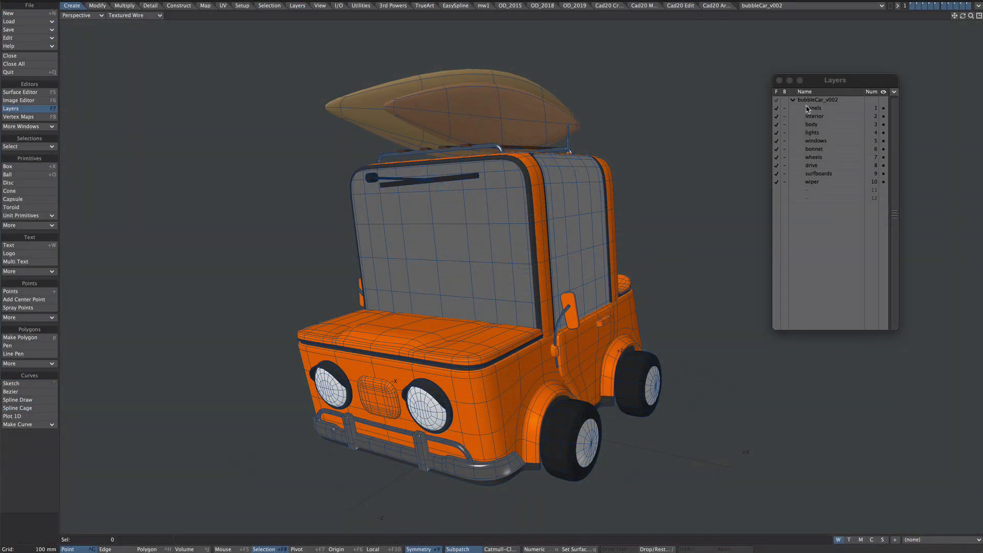
In LightWave Modeler, take the wheels, drive and wiper layers out of the foreground, keeping the windows layer displayed with the other car parts.
{"action": "left_click_drag", "start_coordinate": [577, 290], "coordinate": [556, 297]}
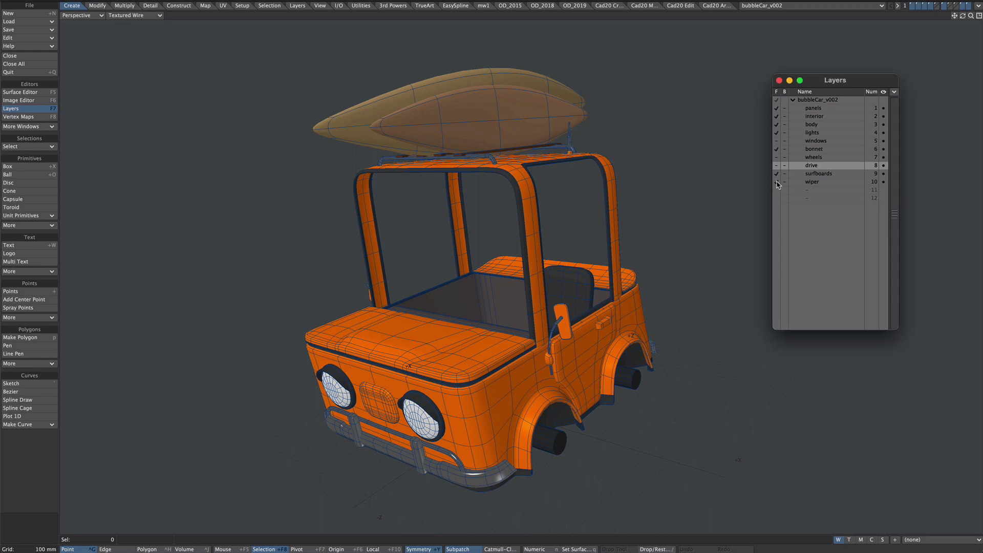
{"action": "left_click", "coordinate": [777, 182]}
{"action": "mouse_move", "coordinate": [718, 180]}
{"action": "left_mouse_down"}
{"action": "mouse_move", "coordinate": [704, 187]}
{"action": "mouse_move", "coordinate": [712, 197]}
{"action": "mouse_move", "coordinate": [707, 177]}
{"action": "mouse_move", "coordinate": [716, 178]}
{"action": "left_mouse_up"}
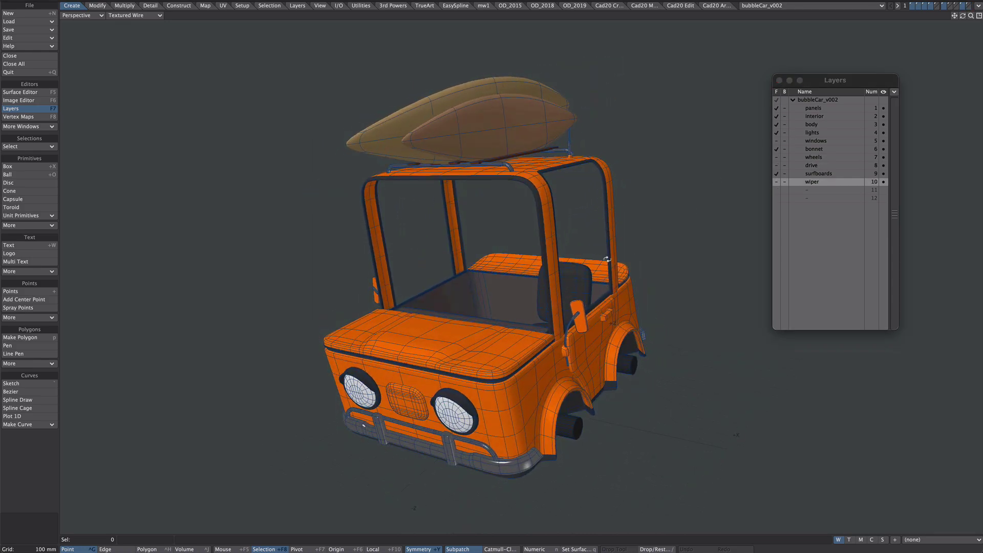
{"action": "left_click_drag", "start_coordinate": [605, 260], "coordinate": [728, 159]}
{"action": "left_click", "coordinate": [777, 141]}
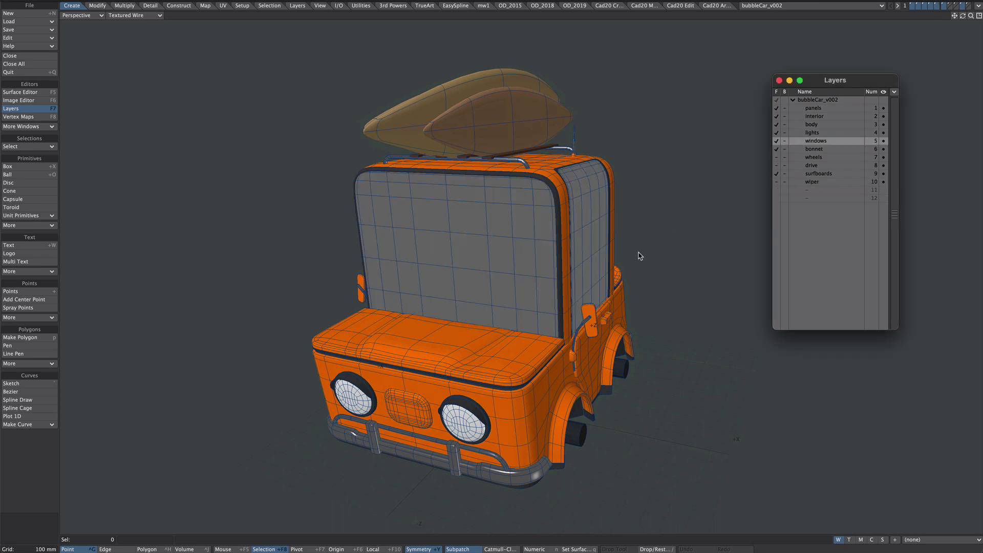
Copy the displayed car layers into a single layer of a new object.
{"action": "left_click", "coordinate": [592, 61]}
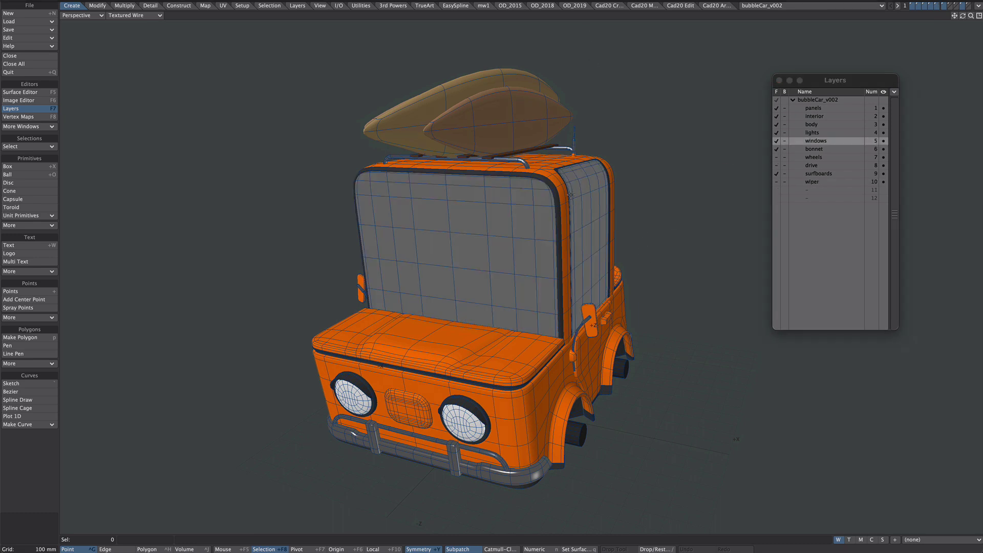
{"action": "key", "text": "shift+n"}
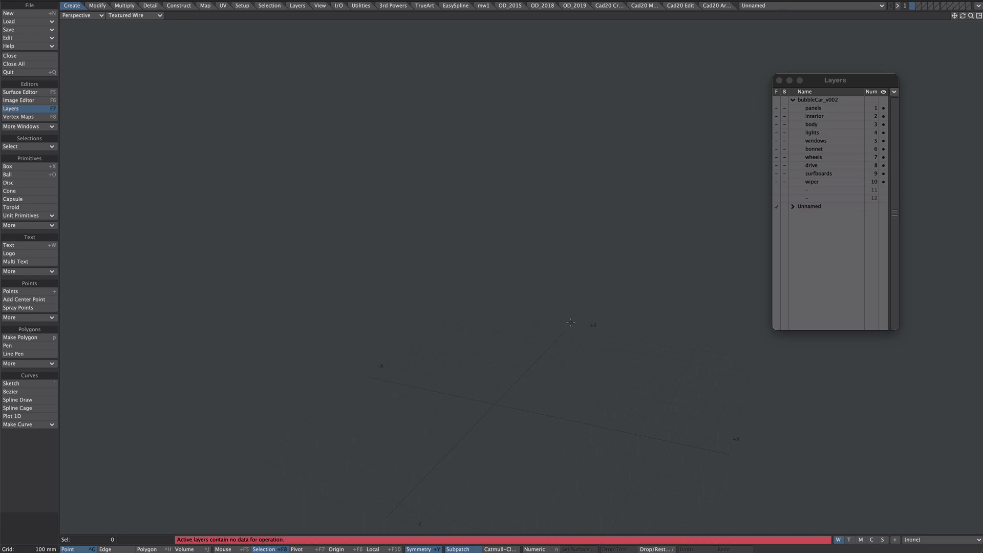
{"action": "key", "text": "v"}
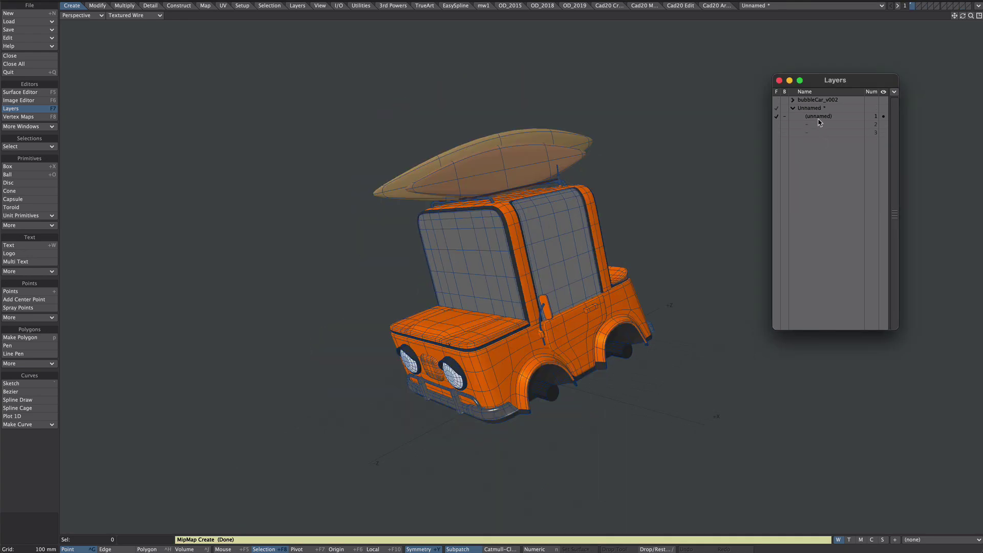
{"action": "left_click", "coordinate": [819, 119]}
Review the copied car's surfaces in the Surface Editor and convert its subpatch mesh to triangulated polygons.
{"action": "left_click_drag", "start_coordinate": [557, 355], "coordinate": [487, 203]}
{"action": "key", "text": "F5"}
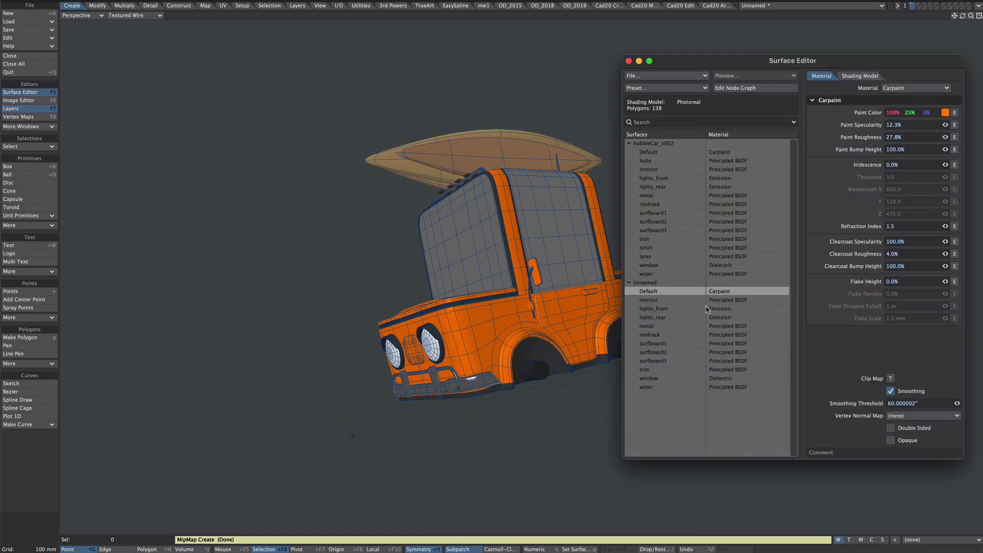
{"action": "left_click", "coordinate": [628, 61]}
{"action": "left_click_drag", "start_coordinate": [528, 230], "coordinate": [549, 310]}
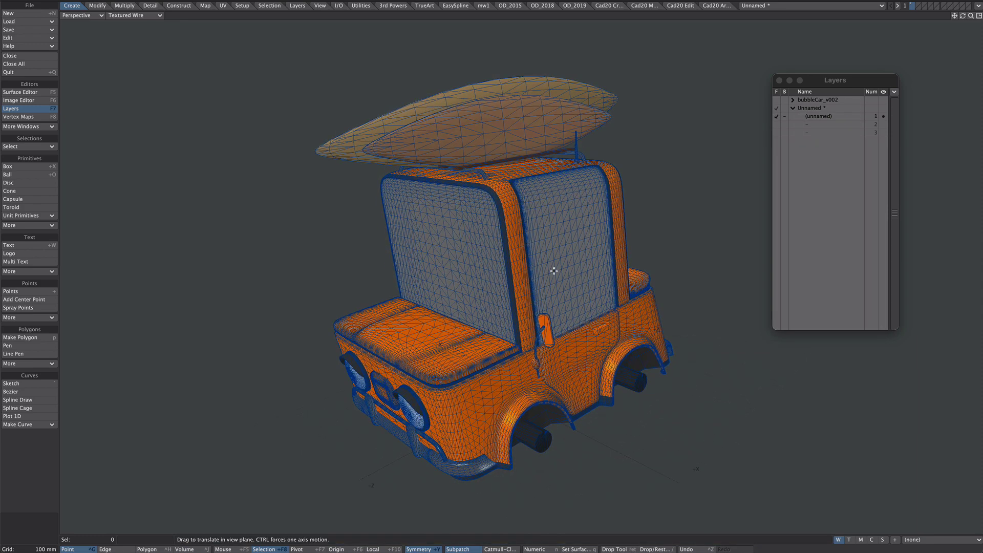
{"action": "left_click_drag", "start_coordinate": [575, 240], "coordinate": [572, 189]}
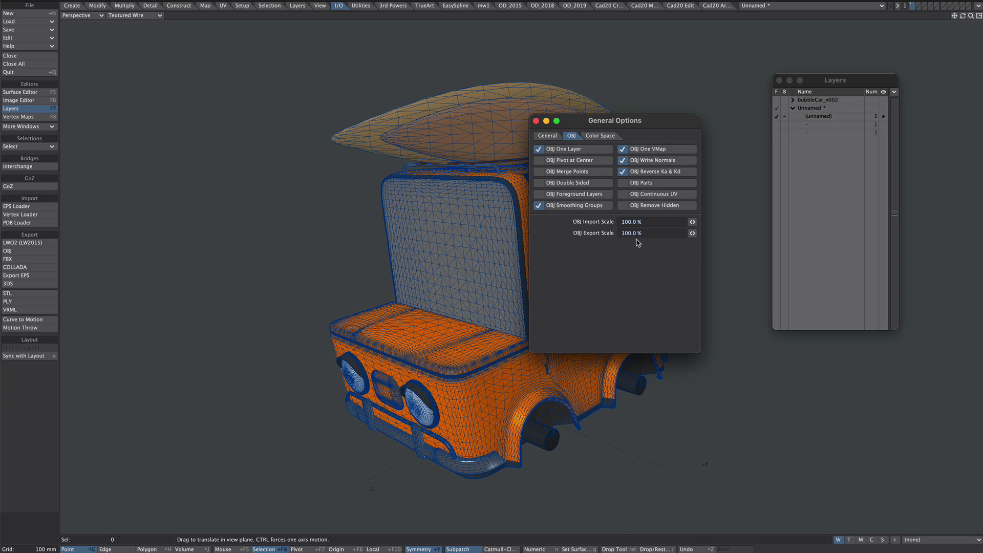
Close the OBJ options and export the car as jeep.obj into a new jeep folder inside VideoCopilot's Models folder.
{"action": "left_click", "coordinate": [536, 122]}
{"action": "left_click", "coordinate": [14, 252]}
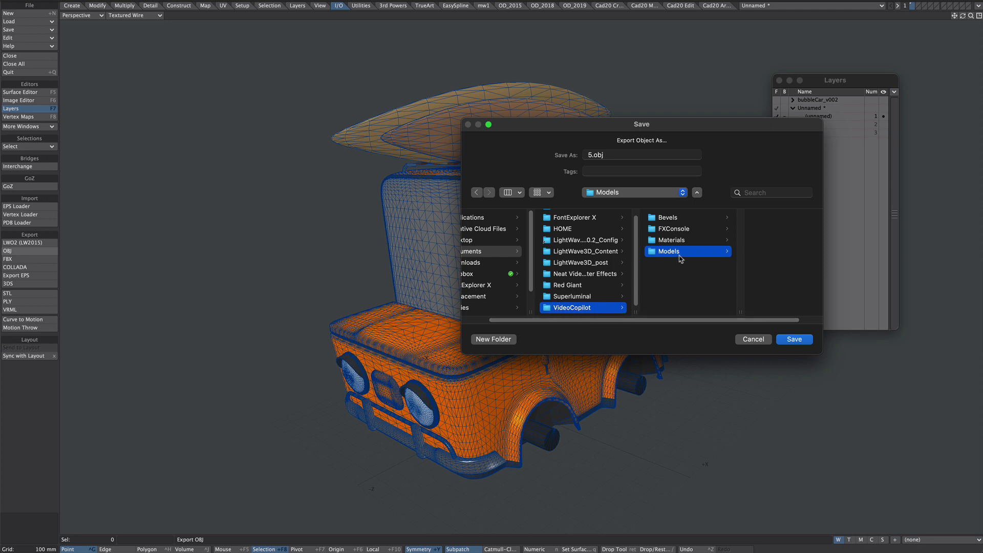
{"action": "double_click", "coordinate": [590, 155]}
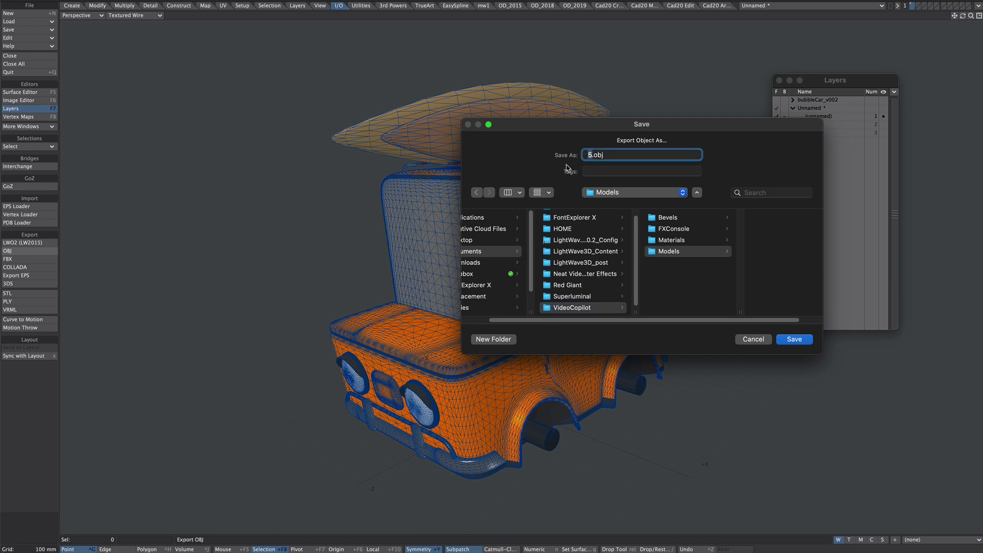
{"action": "type", "text": "jeep"}
{"action": "left_click", "coordinate": [495, 342]}
{"action": "type", "text": "jeep"}
{"action": "key", "text": "Return"}
{"action": "key", "text": "Return"}
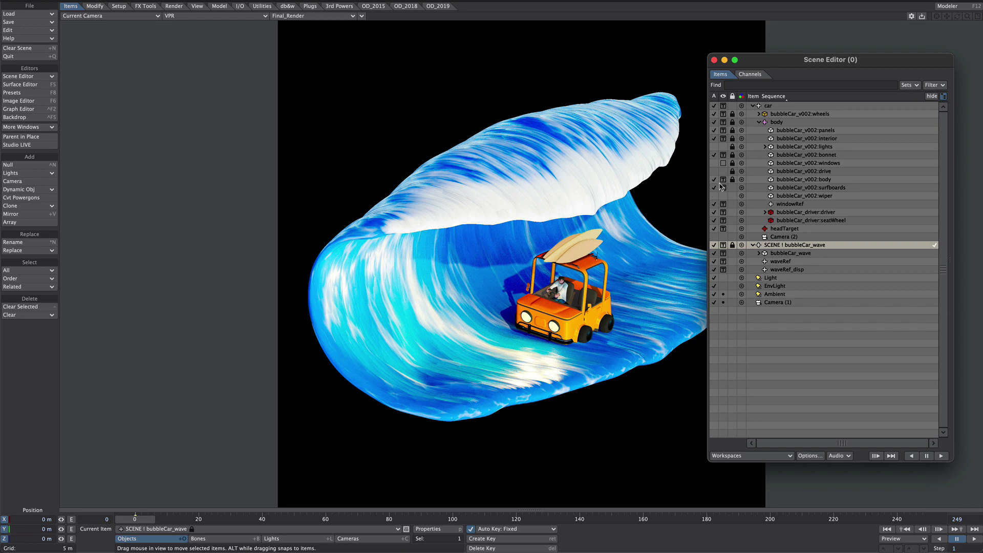
In LightWave Layout, display the scene as Textured Shaded Solid and inspect the db&w Oscillator on the body null's heading rotation.
{"action": "left_click", "coordinate": [241, 16]}
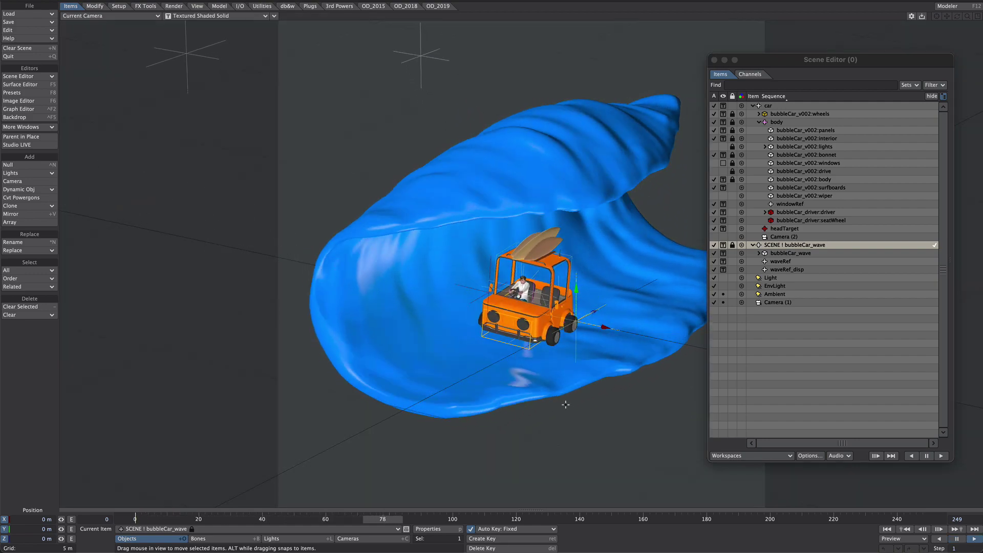
{"action": "left_click", "coordinate": [778, 124]}
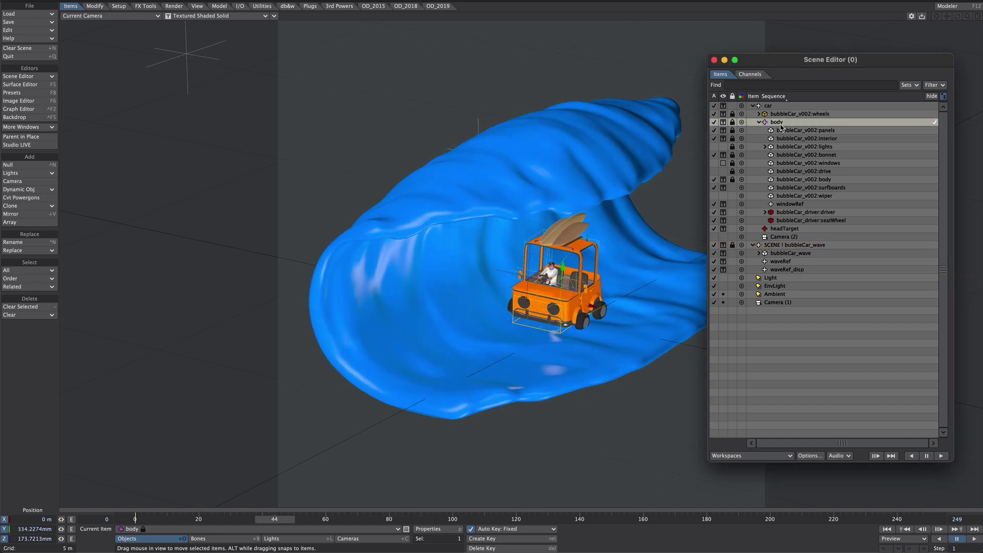
{"action": "key", "text": "ctrl+F2"}
{"action": "left_click", "coordinate": [232, 434]}
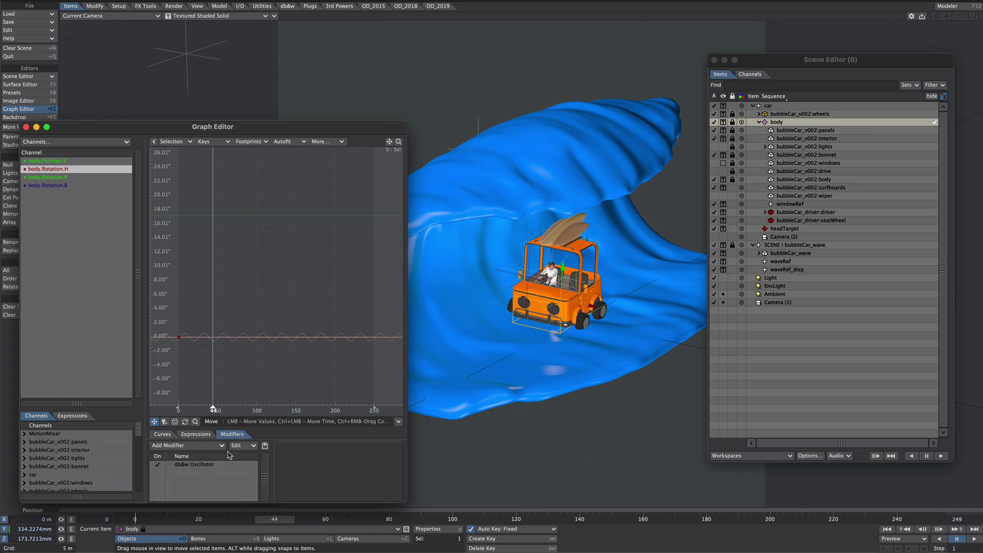
{"action": "double_click", "coordinate": [207, 466]}
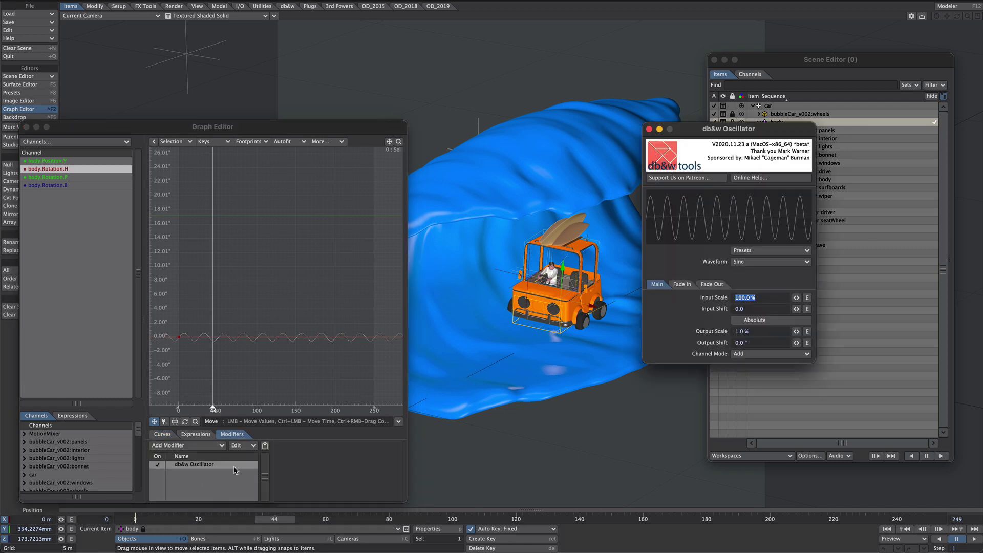
{"action": "left_click", "coordinate": [649, 130]}
Inspect the db&w Oscillator modifiers on the body null's pitch and bank rotation channels, and close the Graph Editor.
{"action": "left_click", "coordinate": [62, 178]}
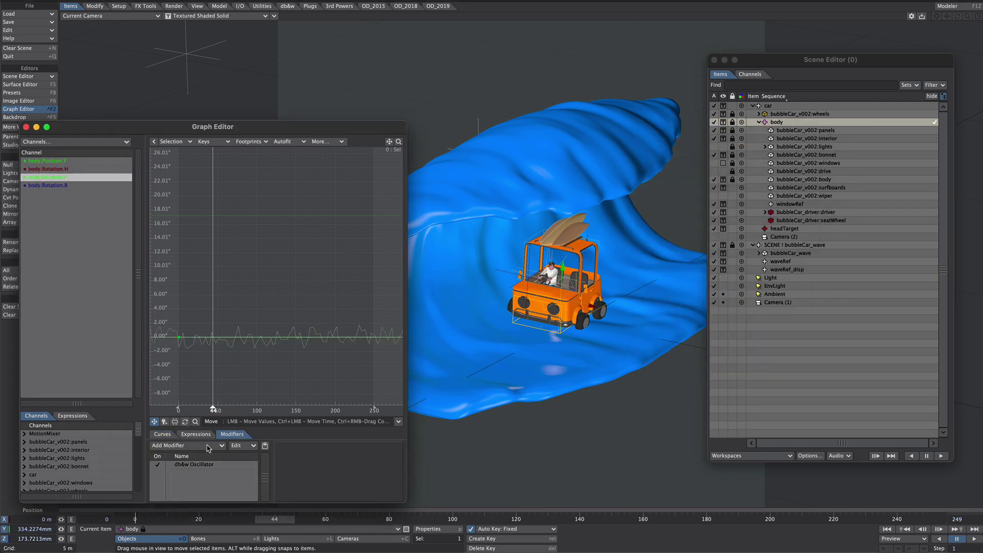
{"action": "double_click", "coordinate": [206, 464]}
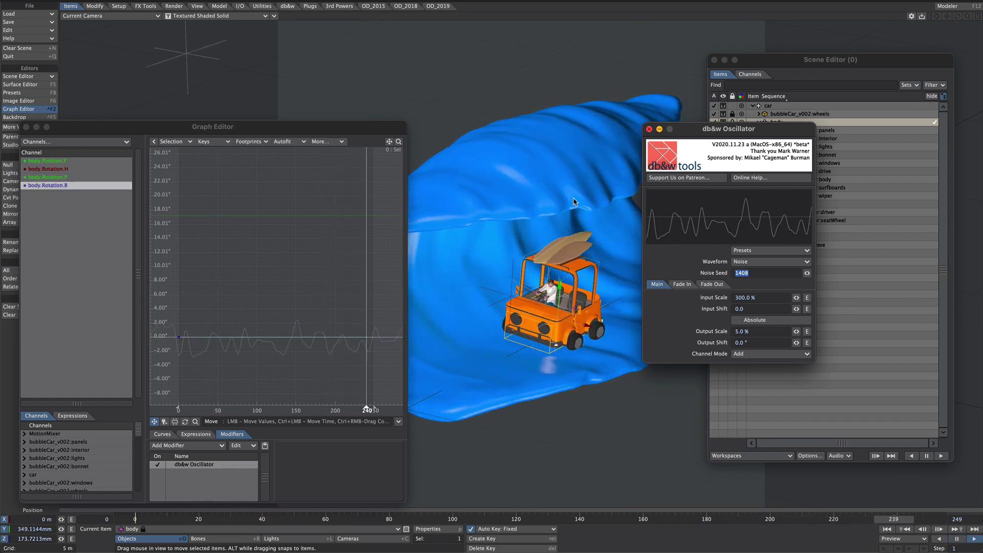
{"action": "left_click", "coordinate": [649, 128]}
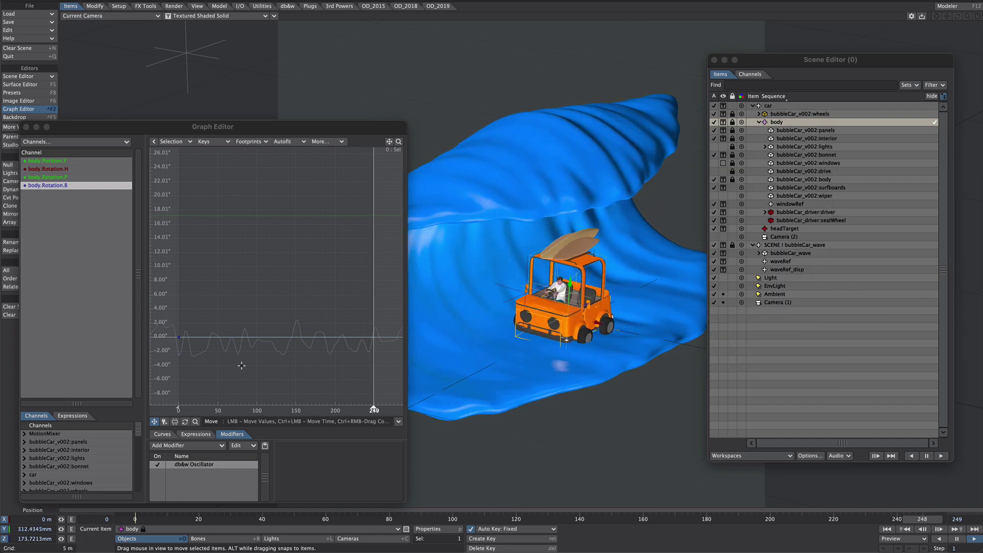
{"action": "left_click", "coordinate": [26, 129]}
Disable the bubbleCar_wave reference scene with the OD Scene References tool.
{"action": "left_click", "coordinate": [405, 5]}
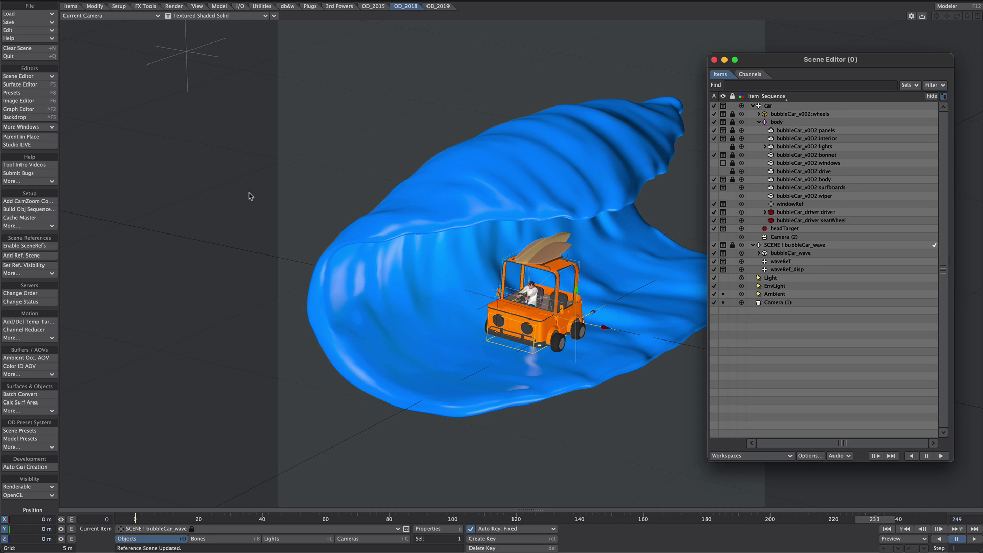
{"action": "left_click", "coordinate": [780, 245]}
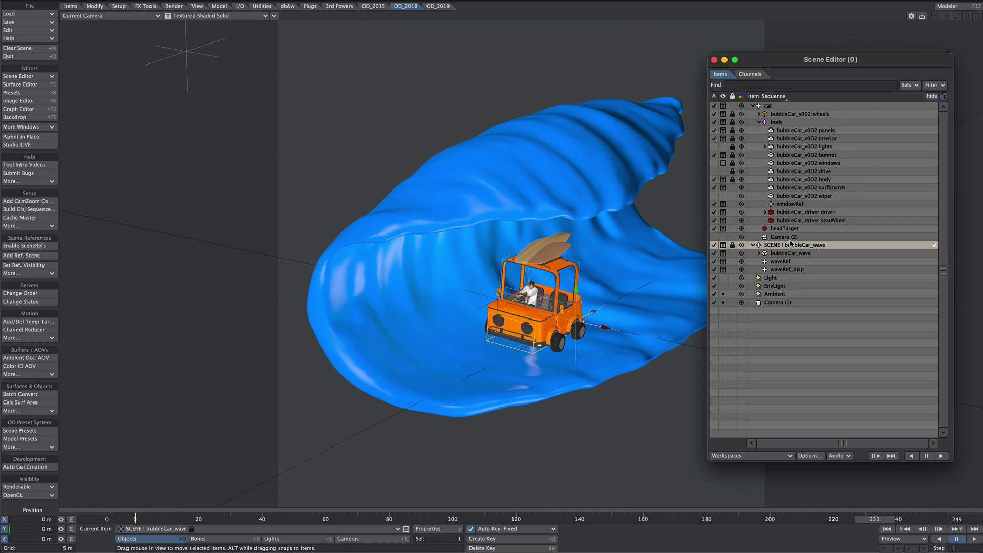
{"action": "left_click", "coordinate": [18, 248]}
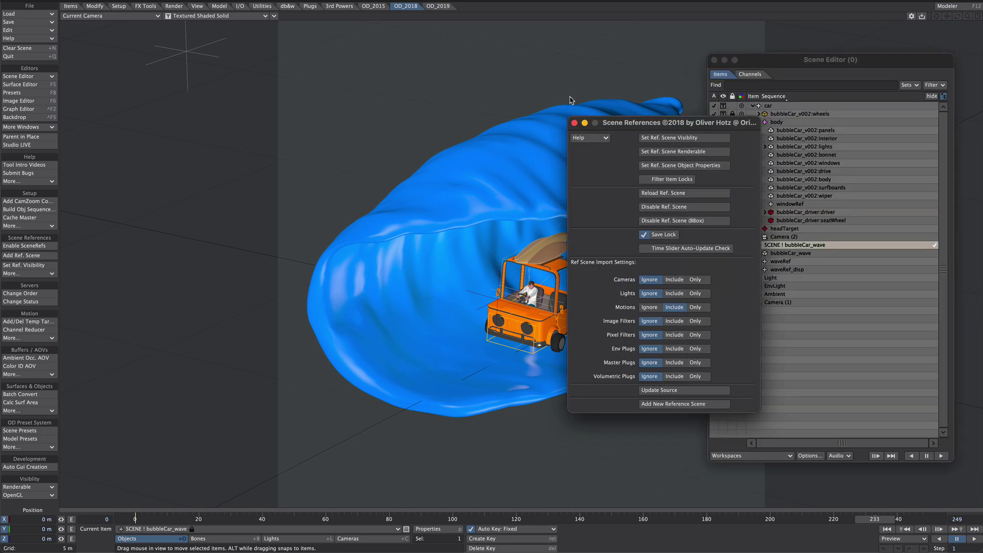
{"action": "left_click_drag", "start_coordinate": [723, 122], "coordinate": [871, 51]}
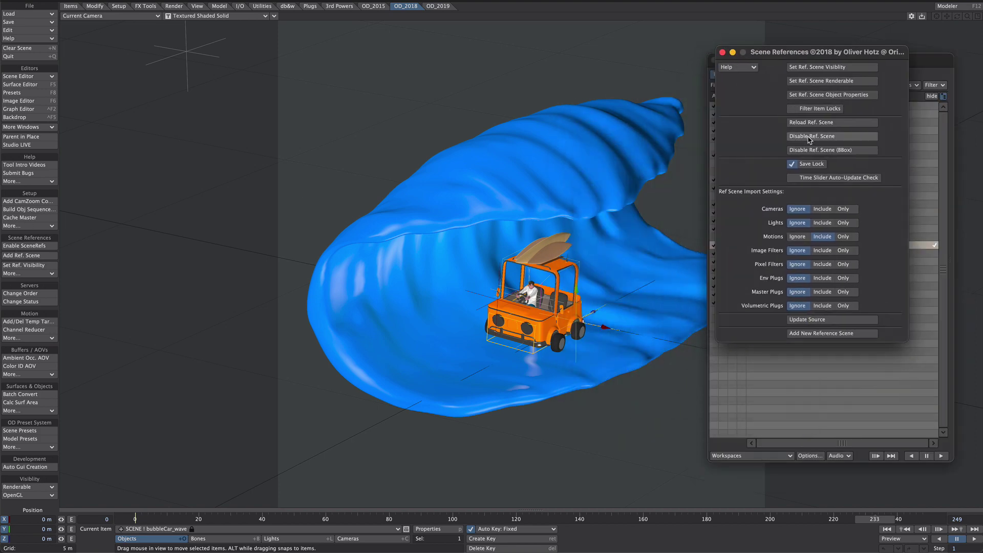
{"action": "left_click", "coordinate": [809, 137]}
{"action": "left_click_drag", "start_coordinate": [800, 51], "coordinate": [178, 79]}
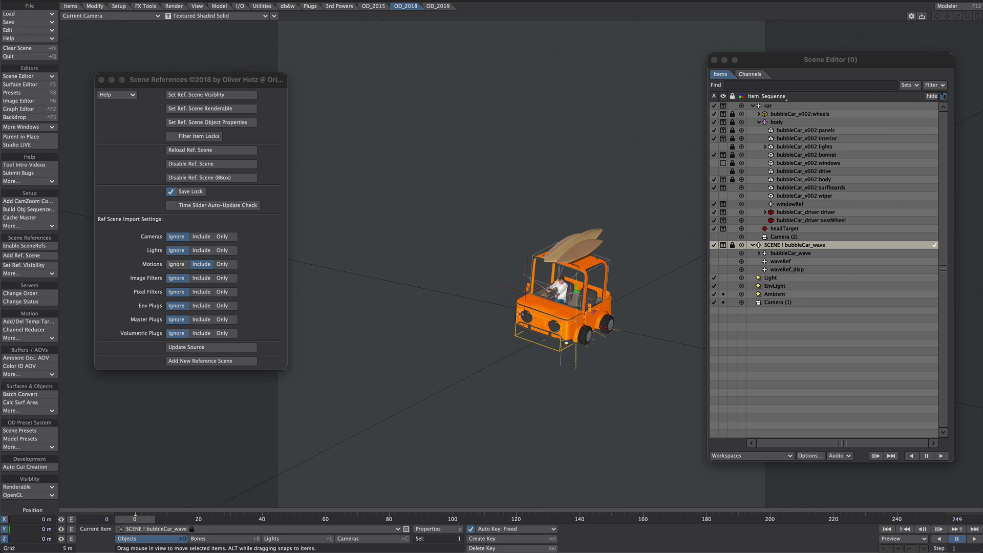
Play back the car animation without the wave and reload the bubbleCar_wave reference scene.
{"action": "left_click", "coordinate": [974, 539]}
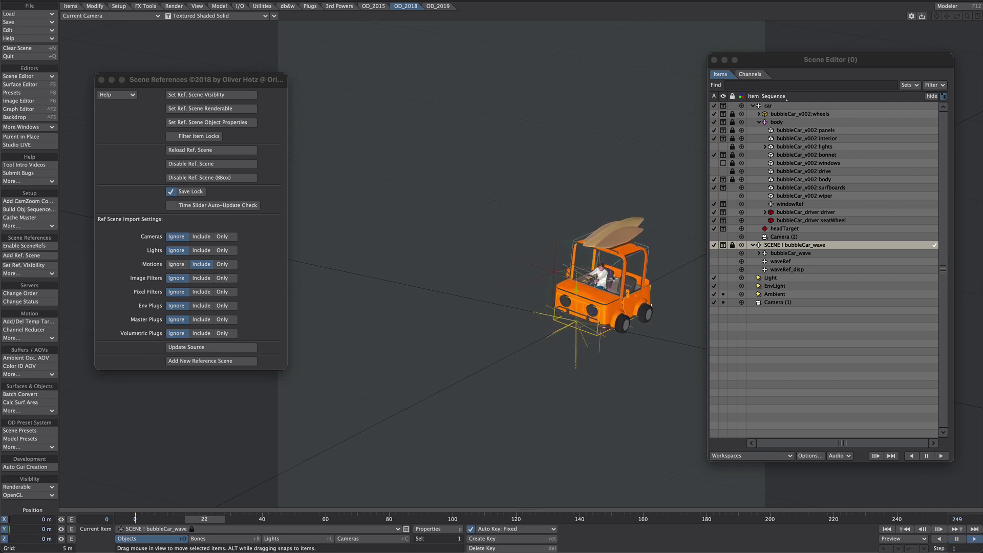
{"action": "left_click", "coordinate": [956, 539]}
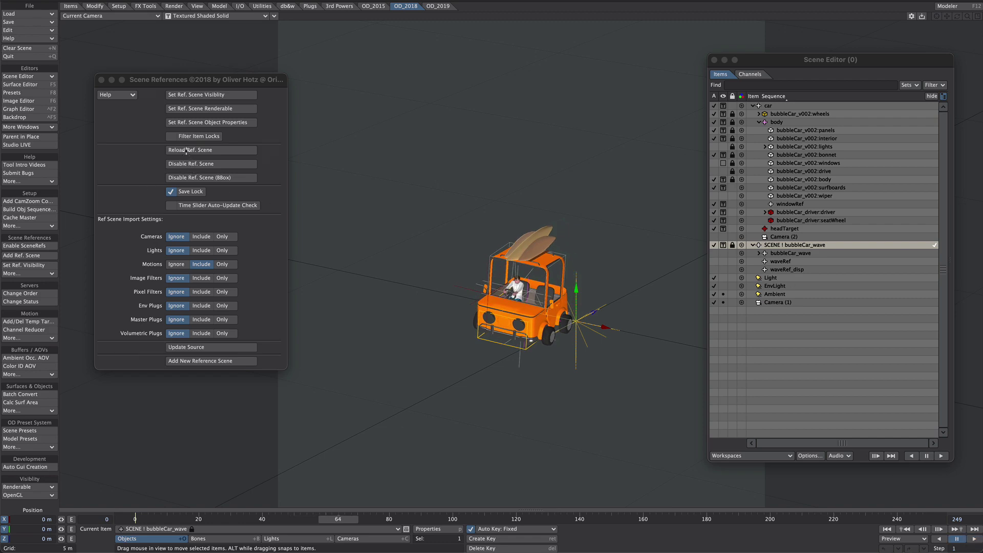
{"action": "left_click", "coordinate": [240, 150]}
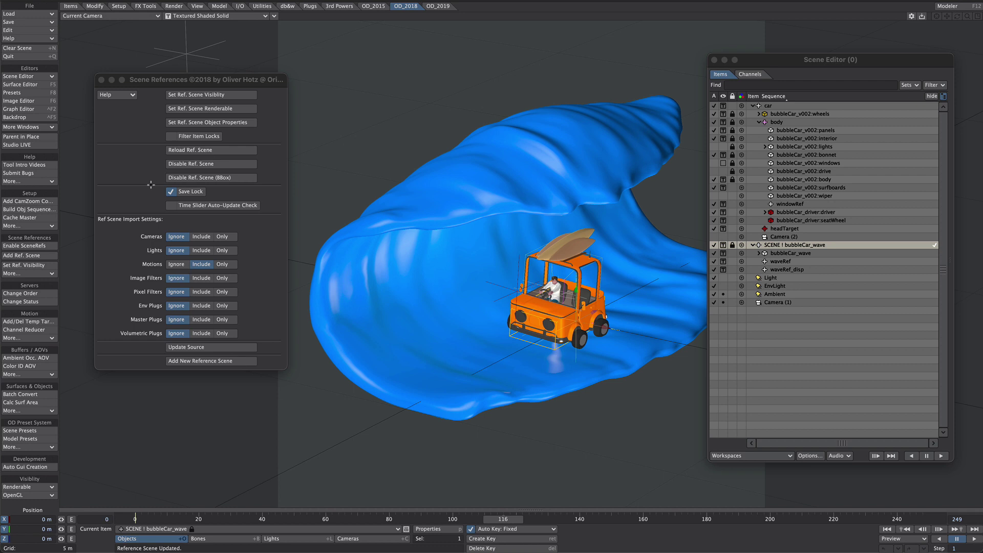
Disable the wave reference scene again and switch the camera view to the VPR render preview.
{"action": "left_click", "coordinate": [224, 165]}
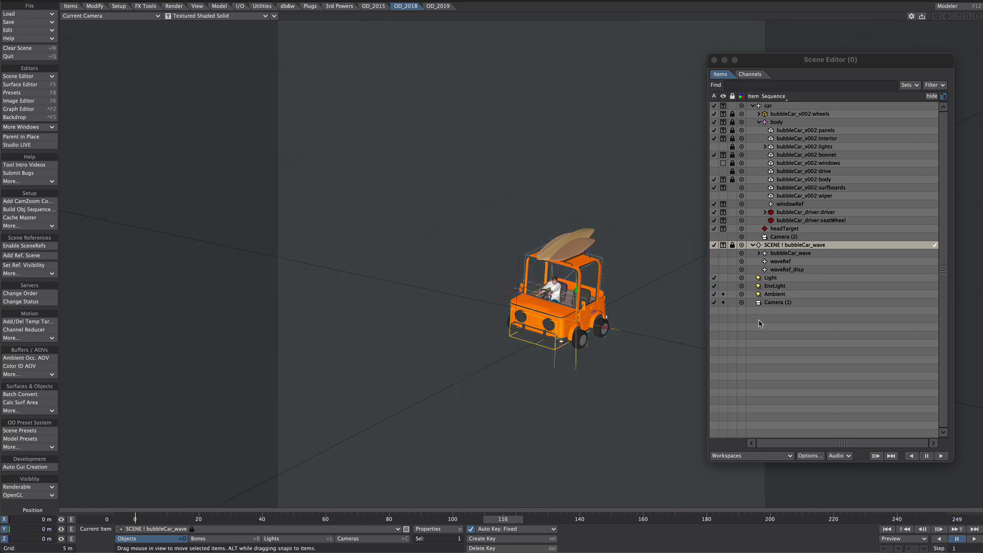
{"action": "left_click", "coordinate": [225, 16]}
{"action": "left_click", "coordinate": [221, 49]}
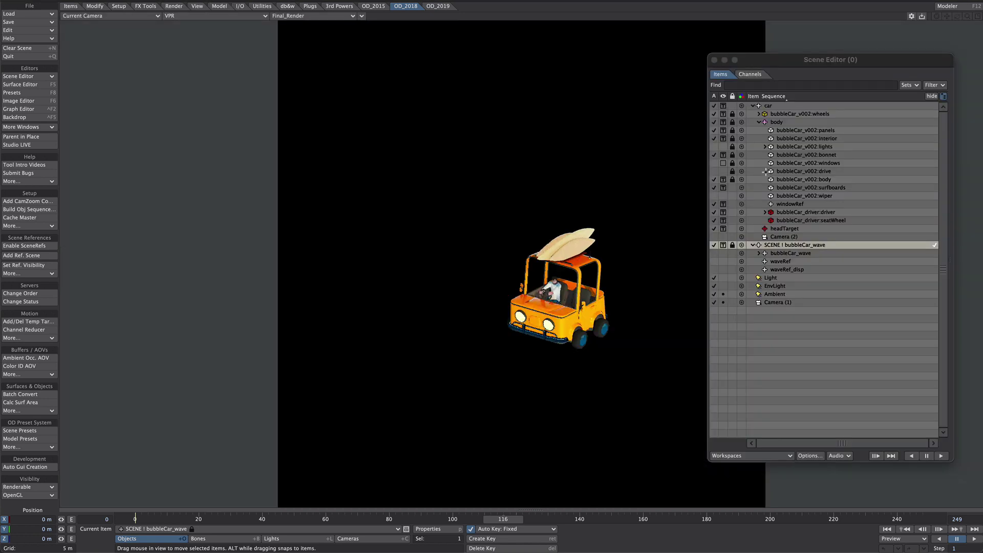
Select the bubbleCar_v002:windows object and preview the Diffuse_Direct buffer in VPR.
{"action": "left_click", "coordinate": [783, 164]}
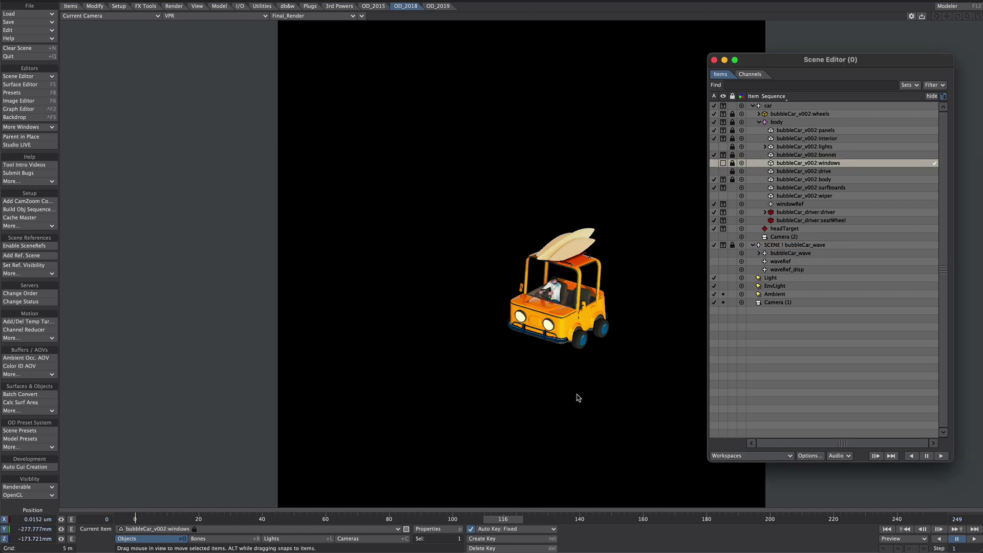
{"action": "double_click", "coordinate": [822, 165]}
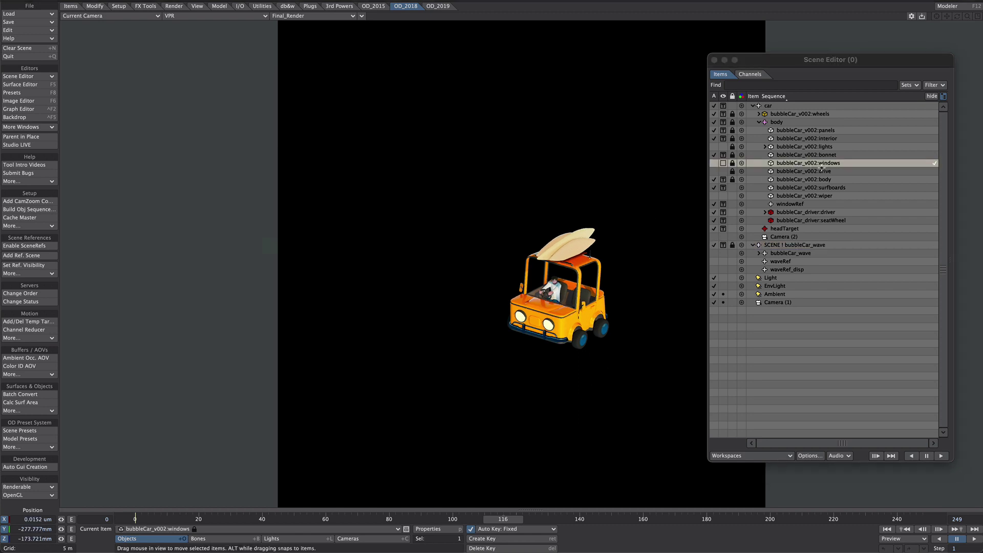
{"action": "left_click", "coordinate": [305, 16]}
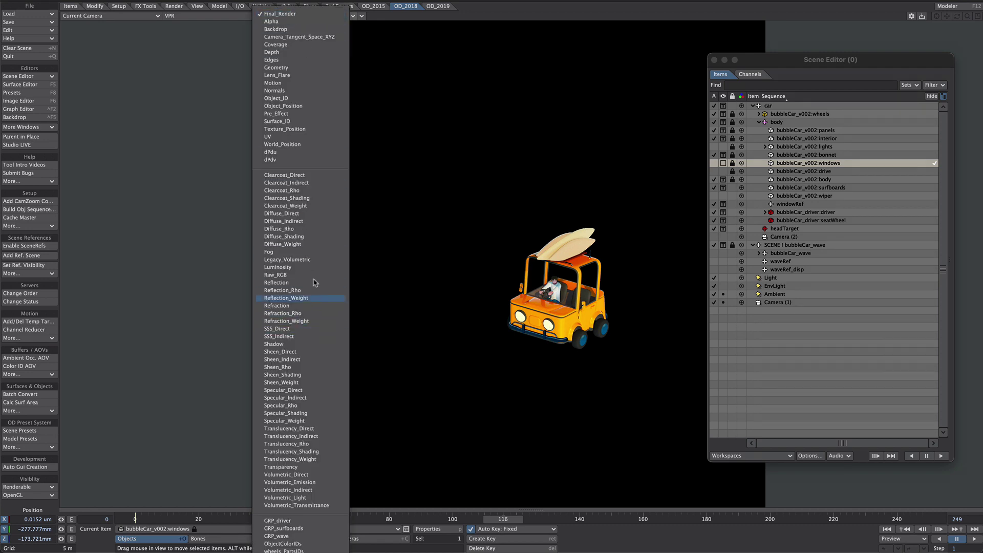
{"action": "left_click", "coordinate": [287, 214]}
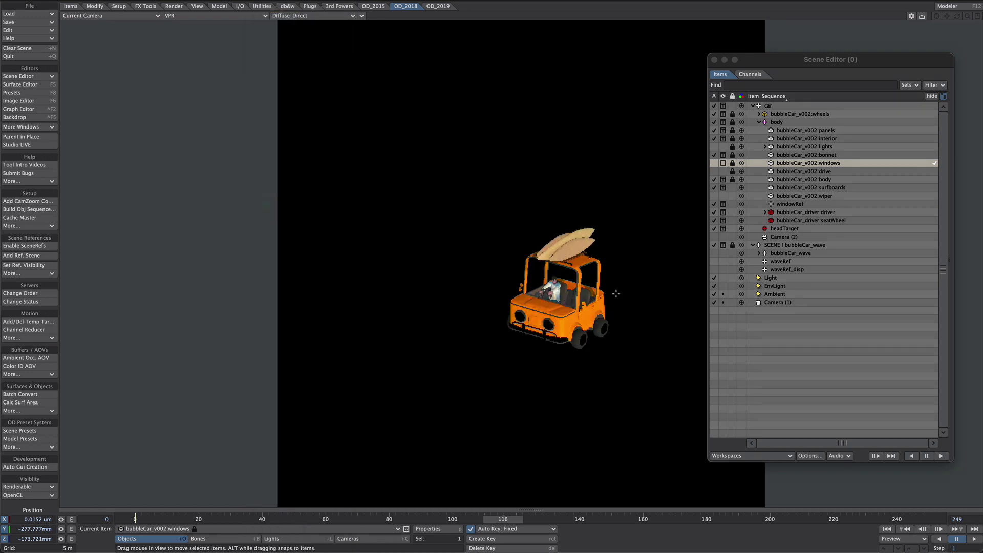
Activate the bubbleCar_v002:windows object and preview the Refraction buffer in VPR.
{"action": "left_click", "coordinate": [834, 166]}
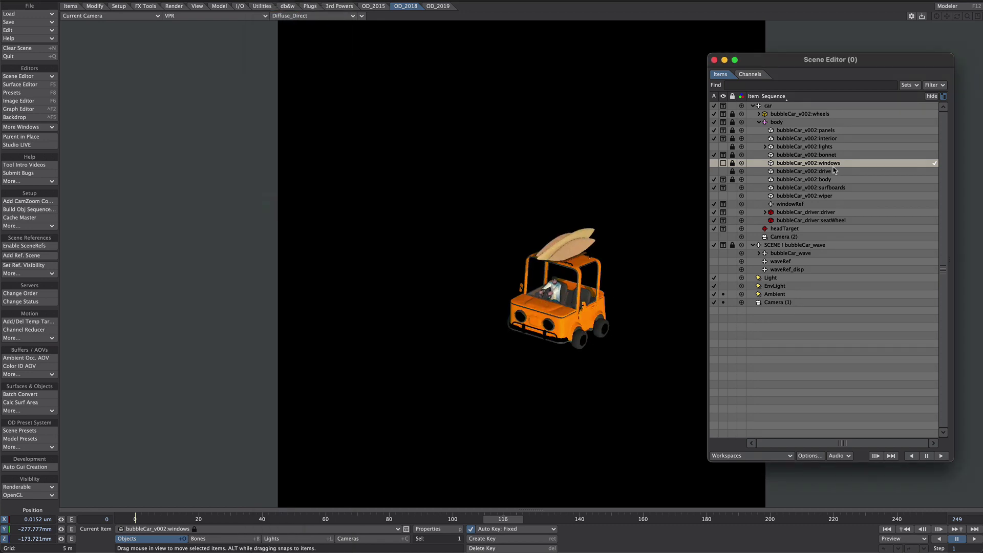
{"action": "left_click", "coordinate": [714, 163]}
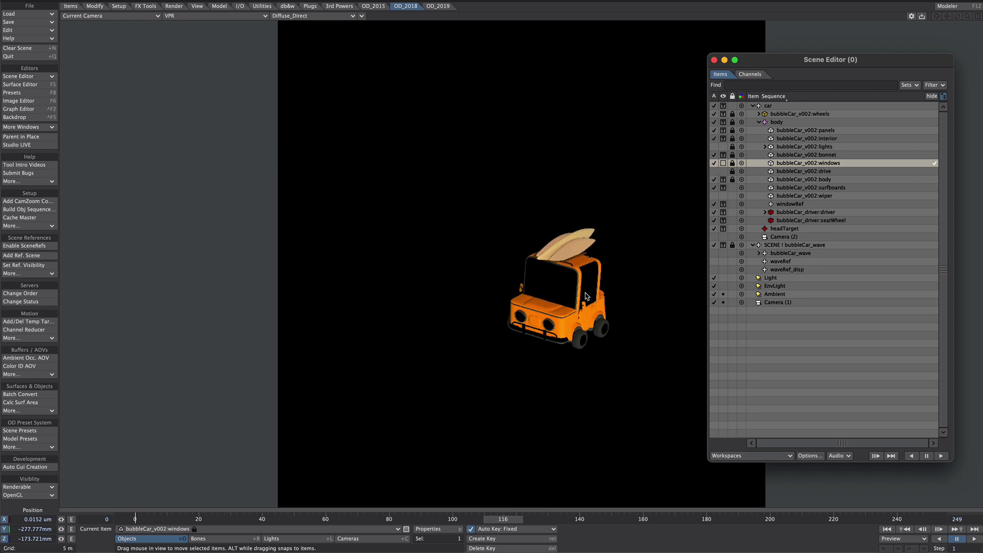
{"action": "left_click", "coordinate": [302, 17]}
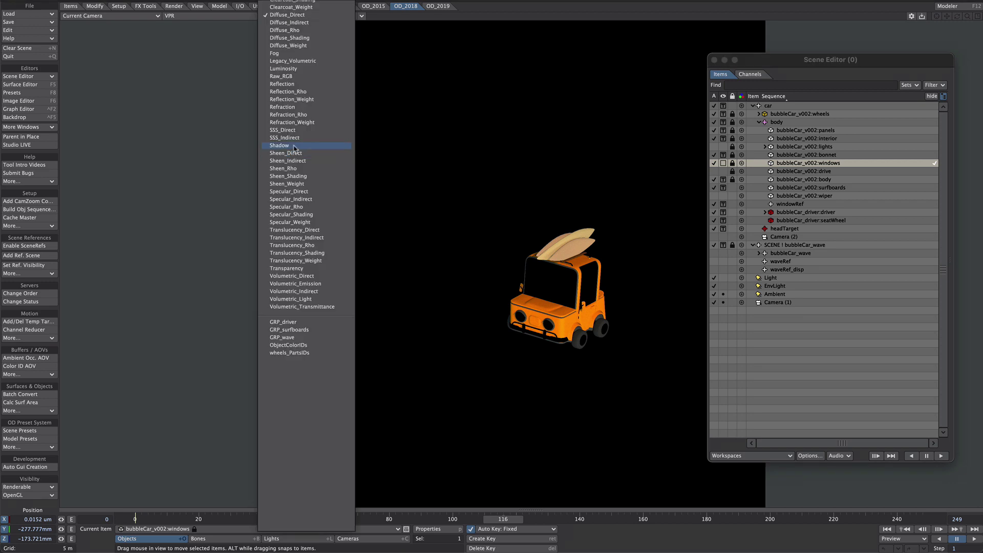
{"action": "left_click", "coordinate": [301, 108]}
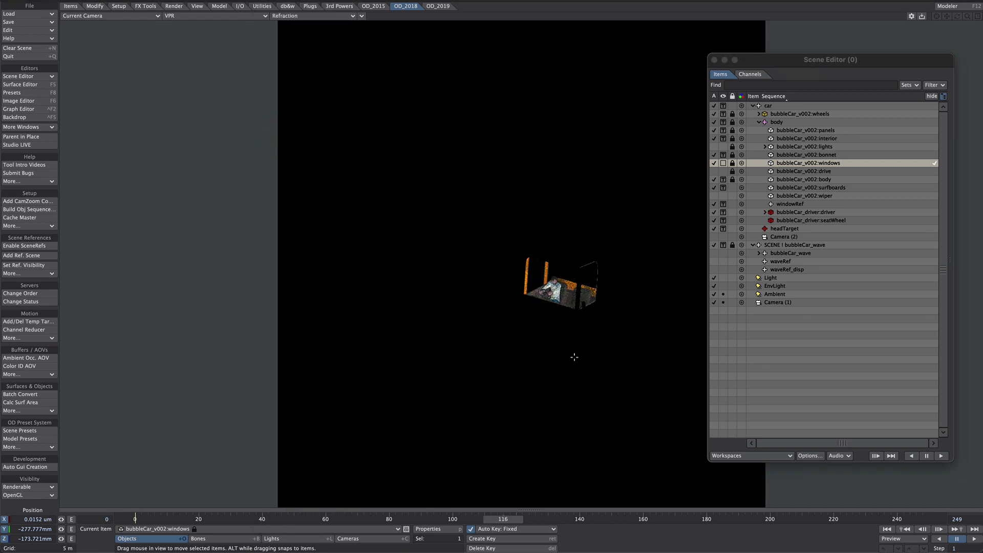
Inspect the window surface's Dielectric material settings and the VPR render options, closing both windows.
{"action": "key", "text": "F5"}
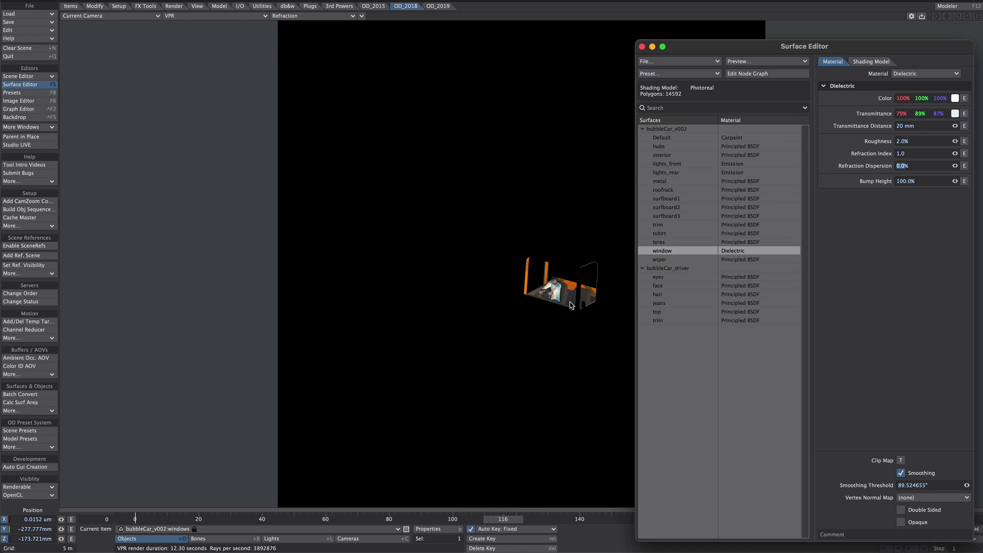
{"action": "key", "text": "ctrl+p"}
{"action": "left_click_drag", "start_coordinate": [919, 132], "coordinate": [760, 54]}
{"action": "left_click", "coordinate": [732, 85]}
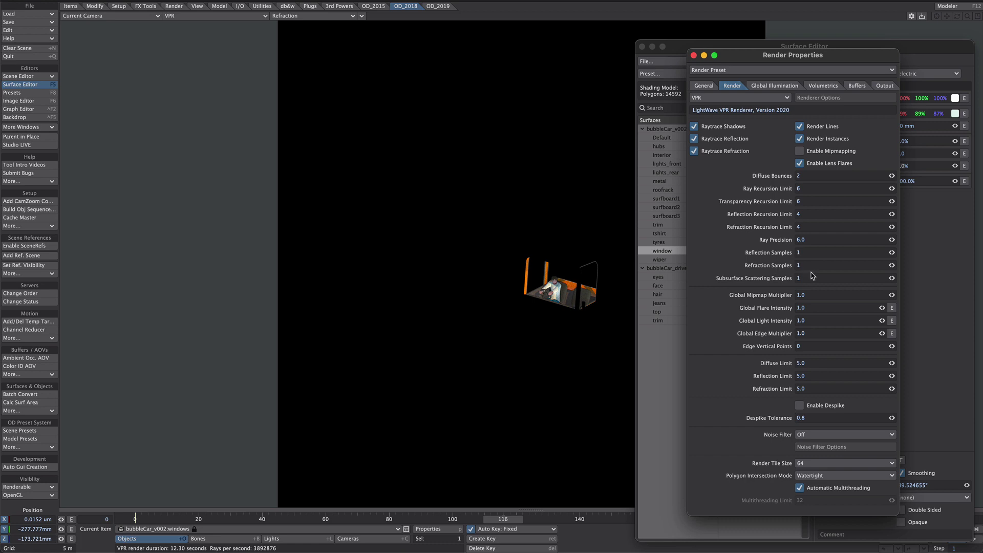
{"action": "left_click", "coordinate": [695, 55]}
{"action": "left_click", "coordinate": [642, 46]}
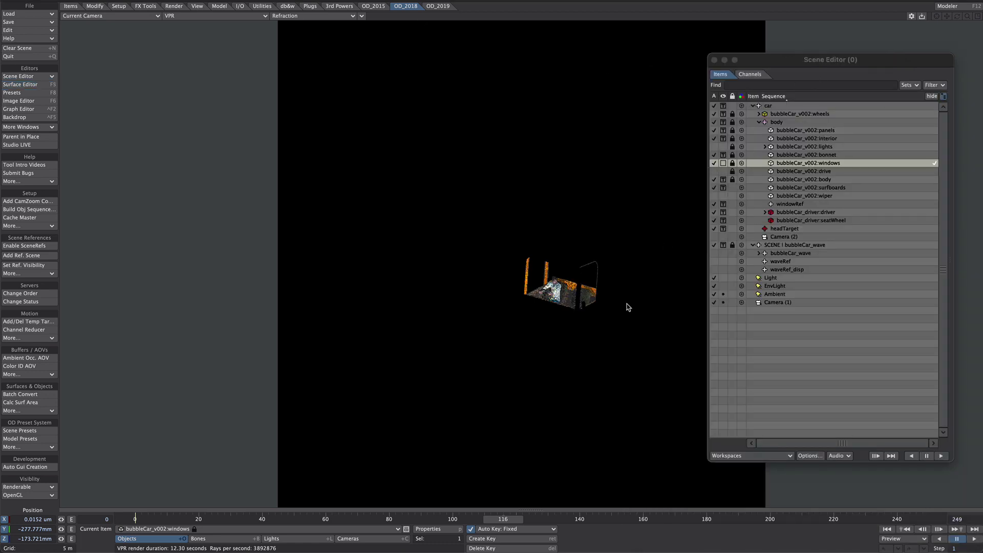
Deactivate the bubbleCar_v002:windows object and switch the VPR buffer back to Final_Render.
{"action": "left_click", "coordinate": [714, 163]}
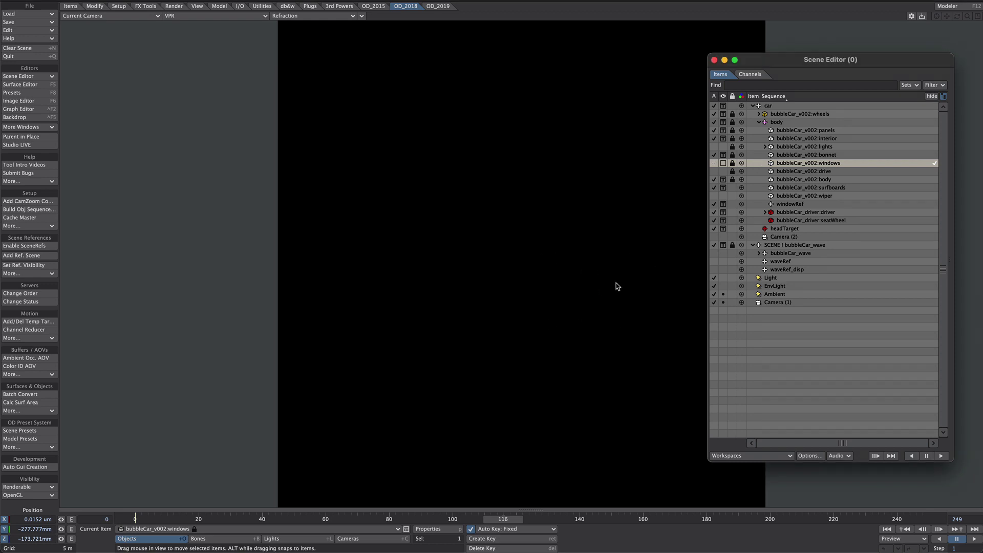
{"action": "left_click", "coordinate": [322, 17]}
{"action": "scroll", "coordinate": [320, 9], "scroll_direction": "up", "scroll_amount": 3}
{"action": "left_click", "coordinate": [308, 9]}
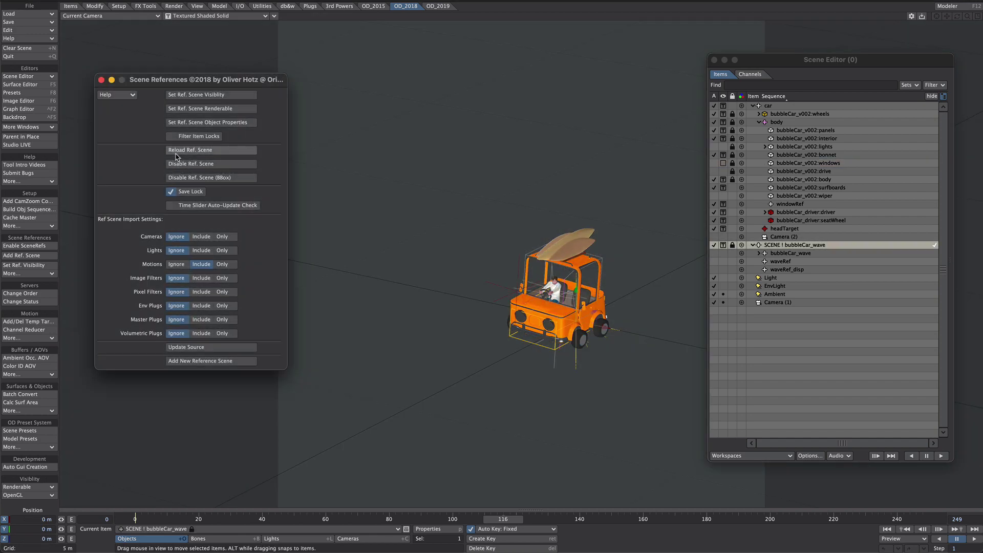
Reload the bubbleCar_wave reference scene and close the Scene References window.
{"action": "left_click", "coordinate": [178, 150]}
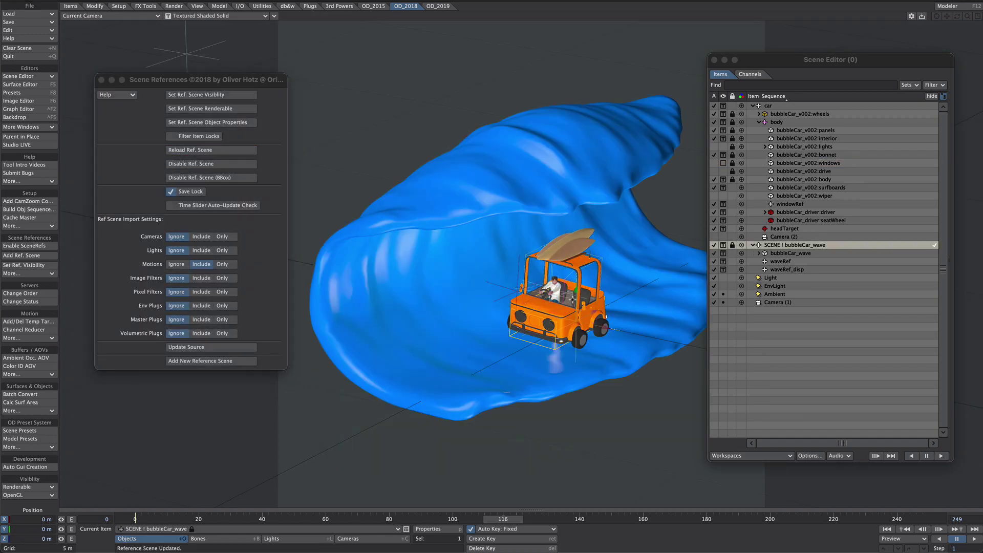
{"action": "left_click", "coordinate": [101, 80]}
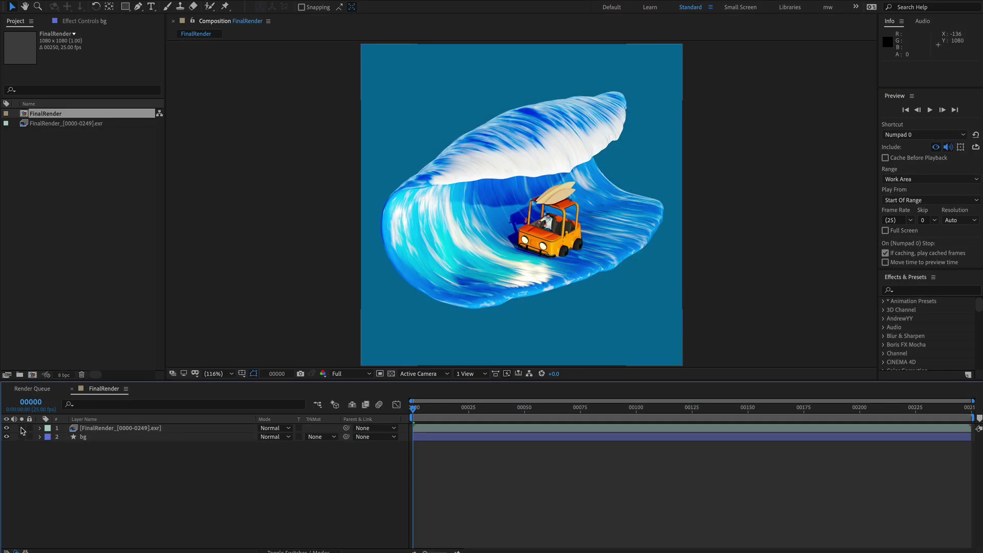
In After Effects, check the FinalRender composition by soloing the EXR sequence and toggling the visibility of it and the bg layer.
{"action": "left_click", "coordinate": [22, 429]}
{"action": "left_click", "coordinate": [22, 429]}
{"action": "left_click", "coordinate": [7, 437]}
{"action": "left_click", "coordinate": [7, 438]}
{"action": "left_click", "coordinate": [6, 438]}
{"action": "left_click", "coordinate": [7, 437]}
{"action": "left_click", "coordinate": [7, 428]}
{"action": "left_click", "coordinate": [7, 428]}
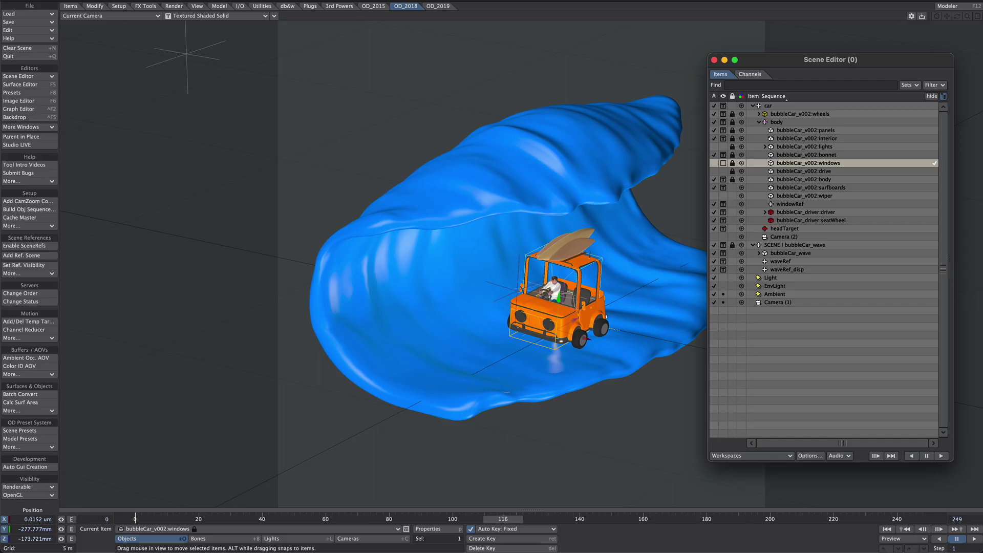
Switch back to LightWave, select Camera (1) and send it to After Effects with LWtoAE.
{"action": "left_click", "coordinate": [777, 303]}
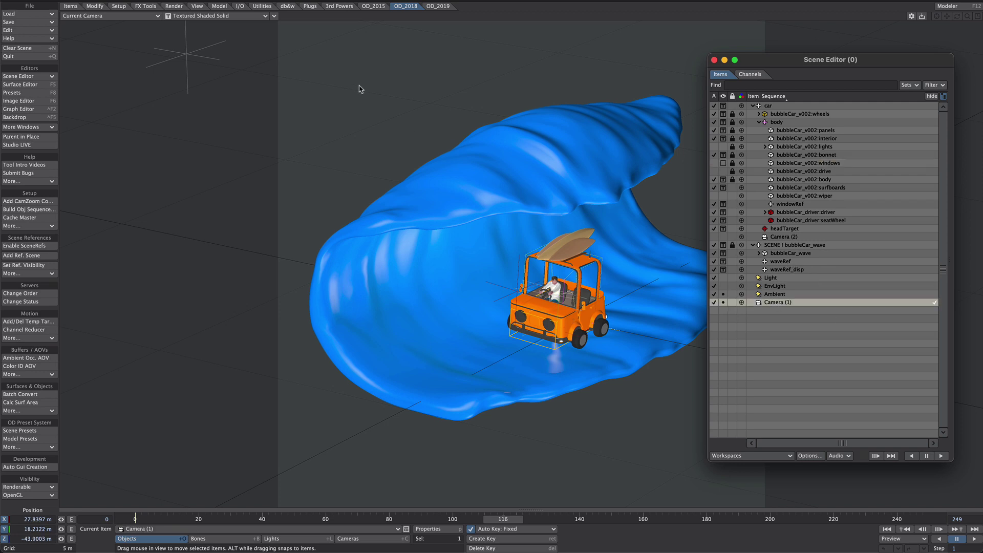
{"action": "left_click", "coordinate": [246, 7]}
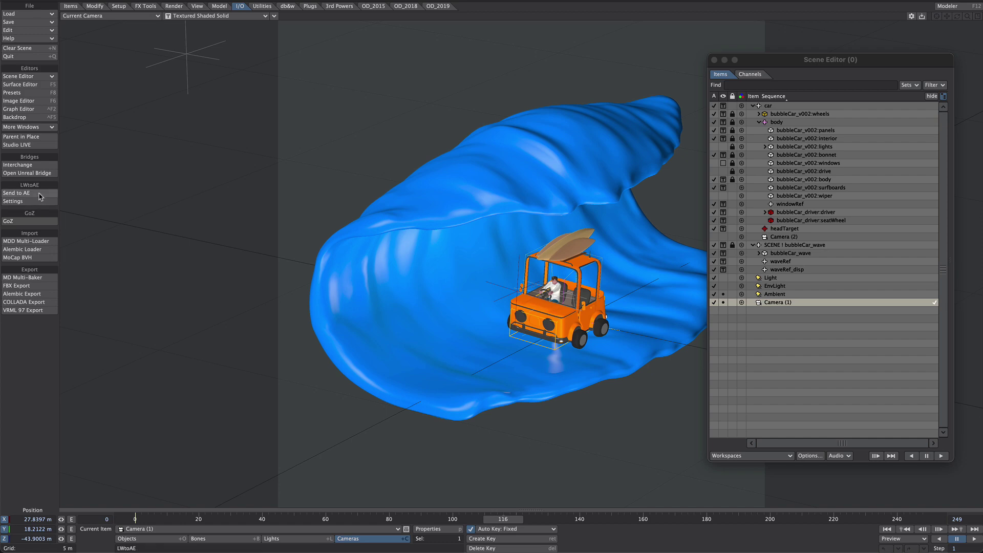
{"action": "left_click", "coordinate": [39, 193]}
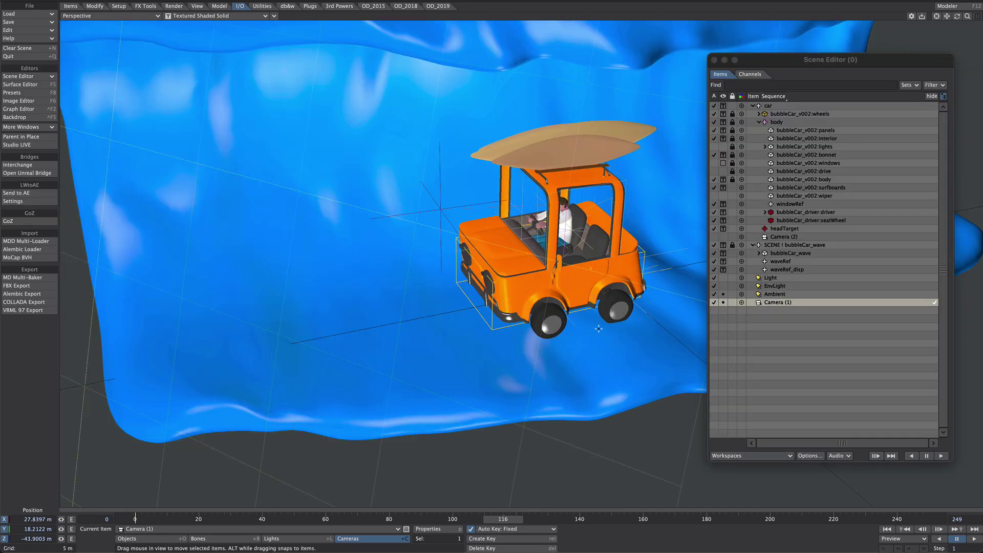
Try moving the body null vertically in the Perspective view to see how the car parts follow it.
{"action": "left_click_drag", "start_coordinate": [587, 292], "coordinate": [592, 287]}
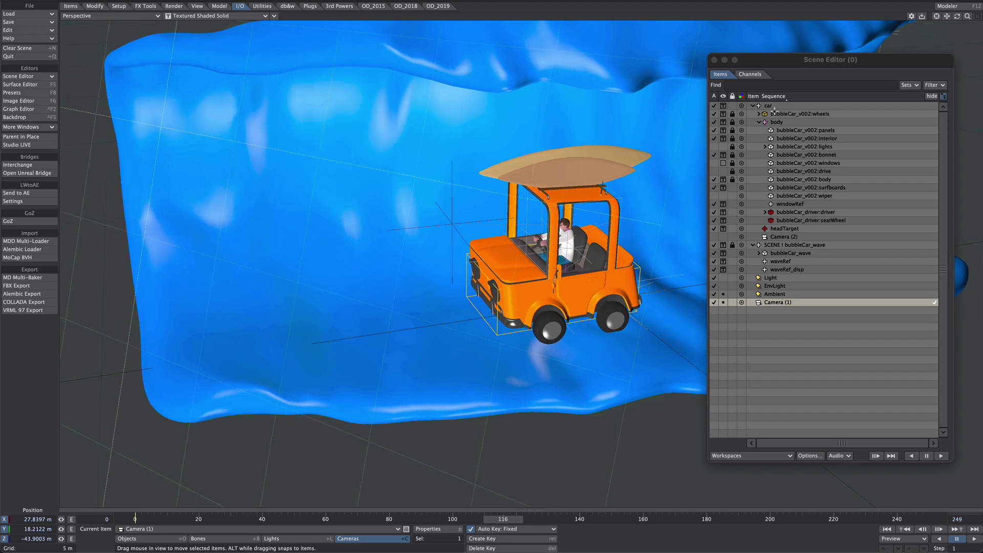
{"action": "left_click", "coordinate": [784, 123]}
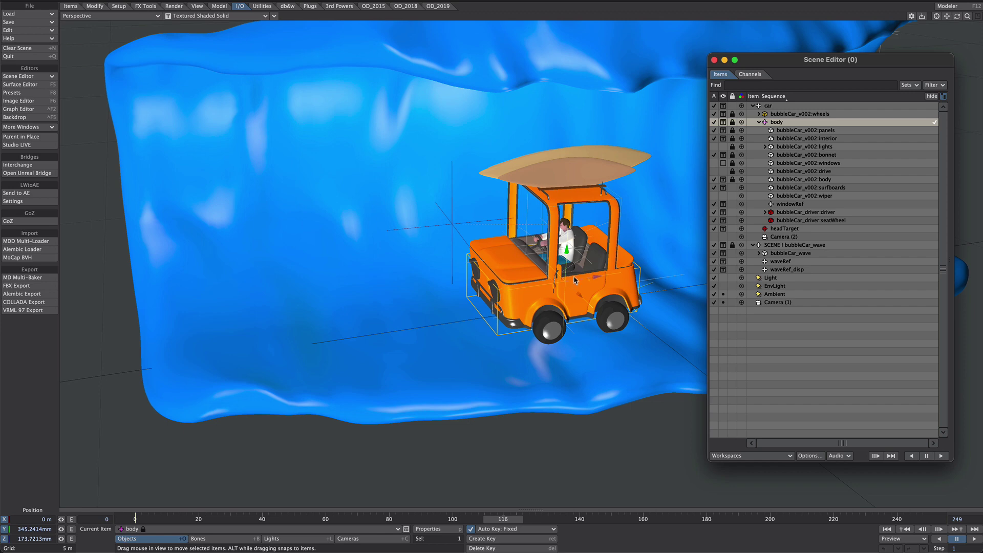
{"action": "left_click_drag", "start_coordinate": [595, 265], "coordinate": [602, 191]}
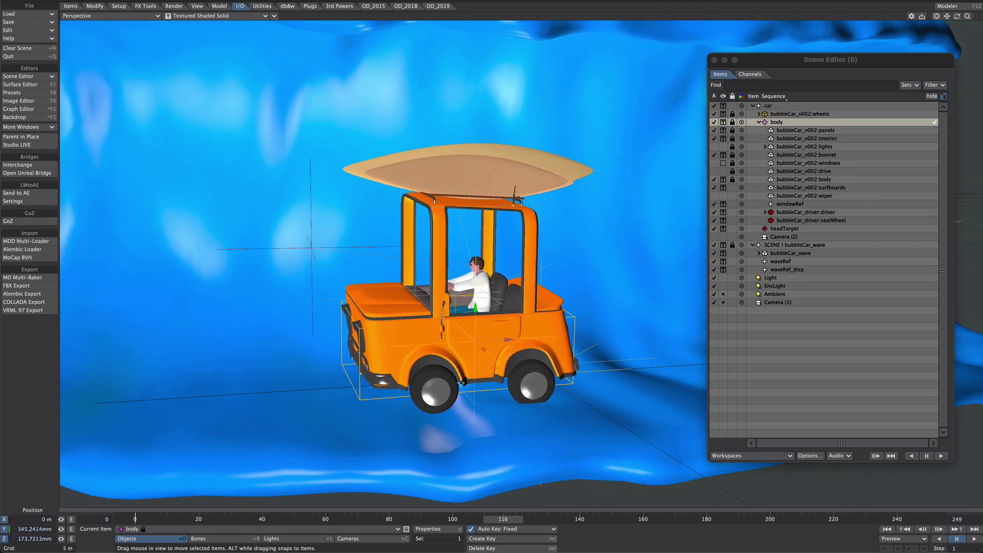
{"action": "left_click_drag", "start_coordinate": [518, 343], "coordinate": [517, 332]}
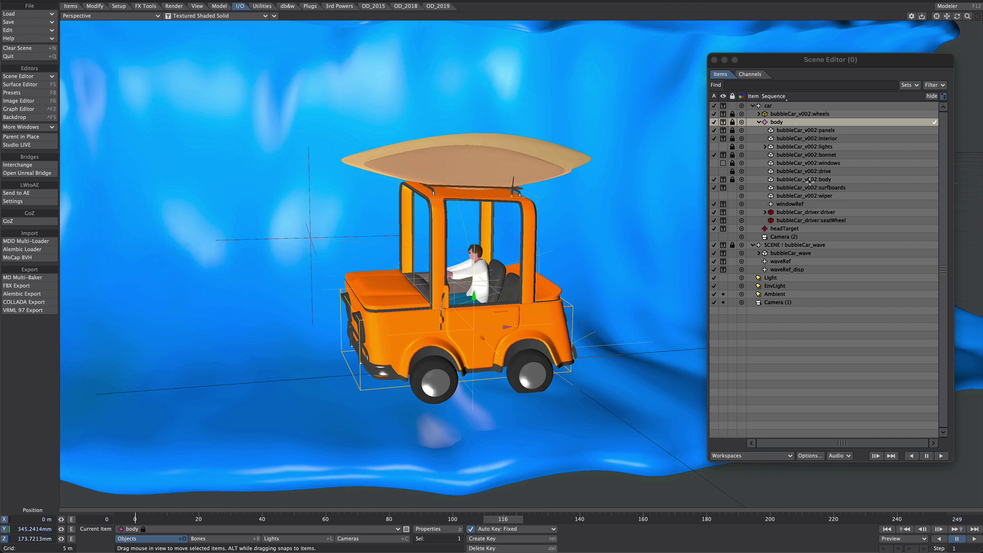
Examine the body null's child objects by selecting the car's body, drive, windows, bonnet, lights and interior one after another.
{"action": "left_click", "coordinate": [811, 179]}
{"action": "left_click_drag", "start_coordinate": [452, 362], "coordinate": [410, 328]}
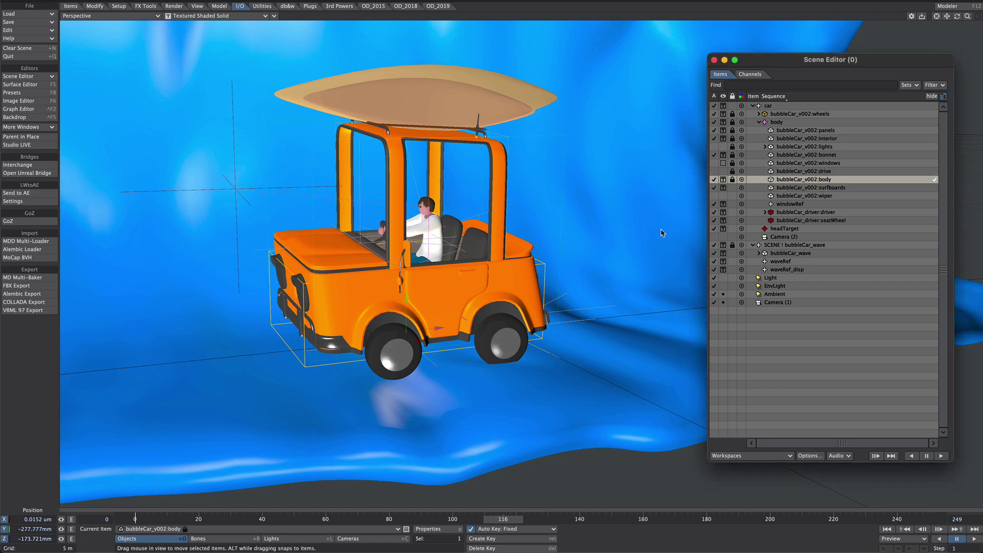
{"action": "left_click", "coordinate": [795, 172]}
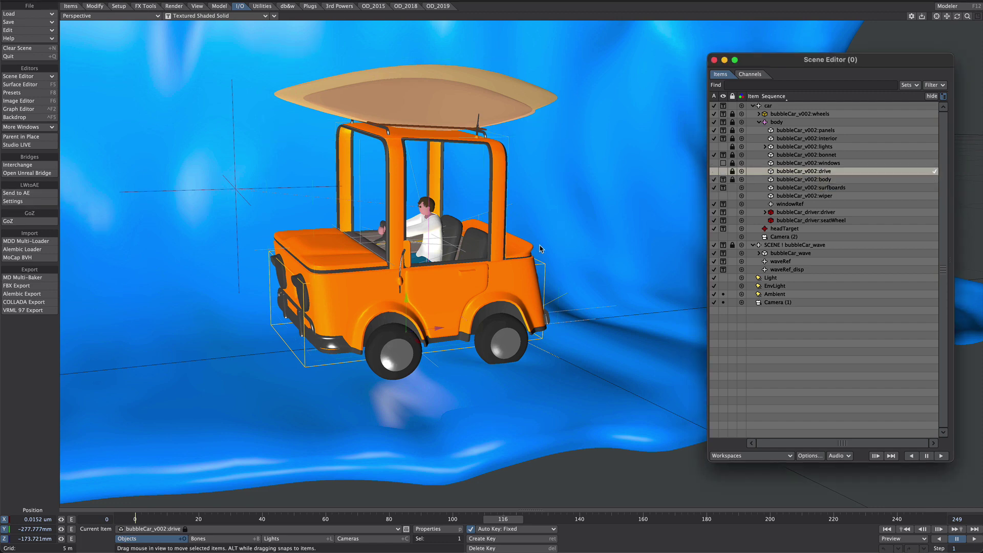
{"action": "left_click", "coordinate": [801, 163]}
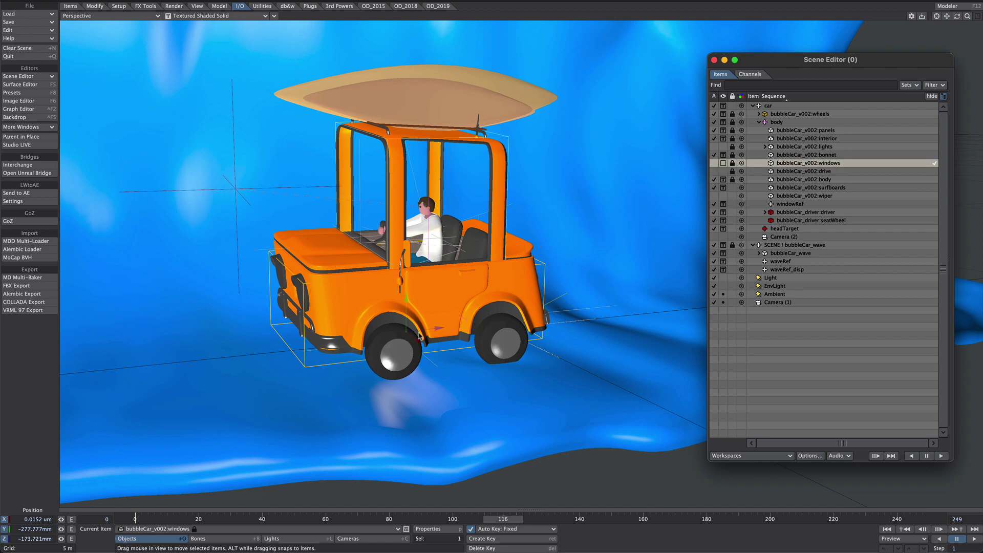
{"action": "left_click", "coordinate": [799, 155]}
{"action": "left_click", "coordinate": [799, 147]}
{"action": "left_click", "coordinate": [799, 138]}
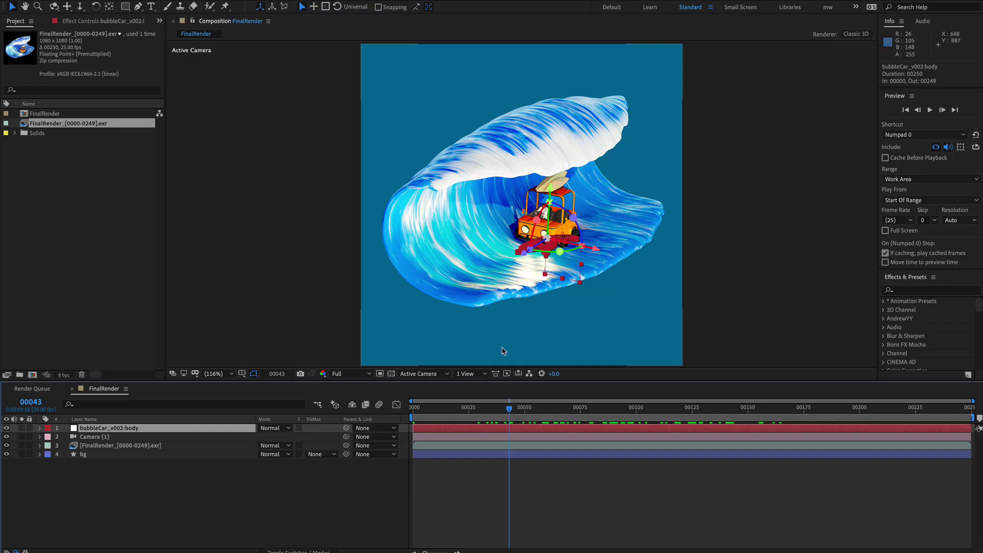
In After Effects, reveal the keyframed properties of the Camera (1) layer and collapse them again.
{"action": "left_click", "coordinate": [108, 439]}
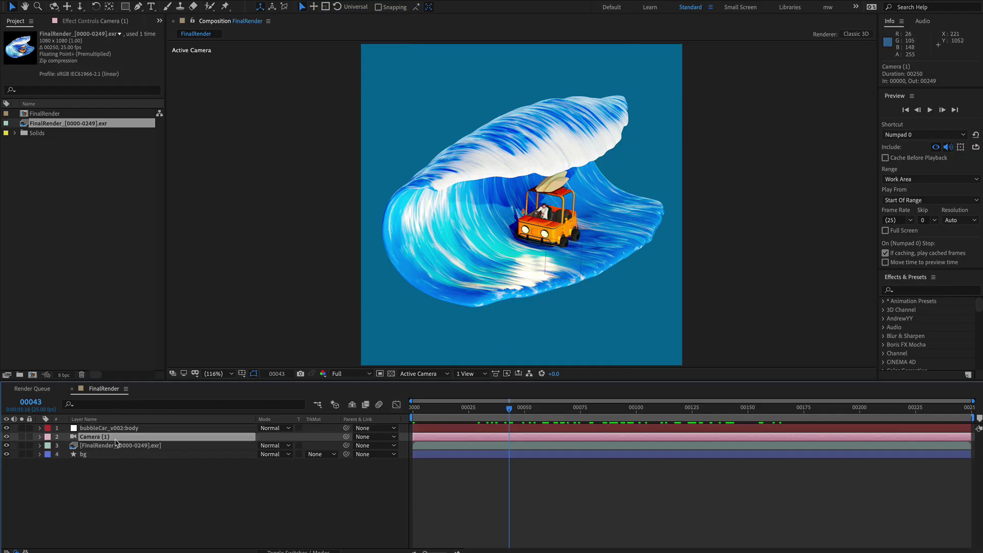
{"action": "key", "text": "u"}
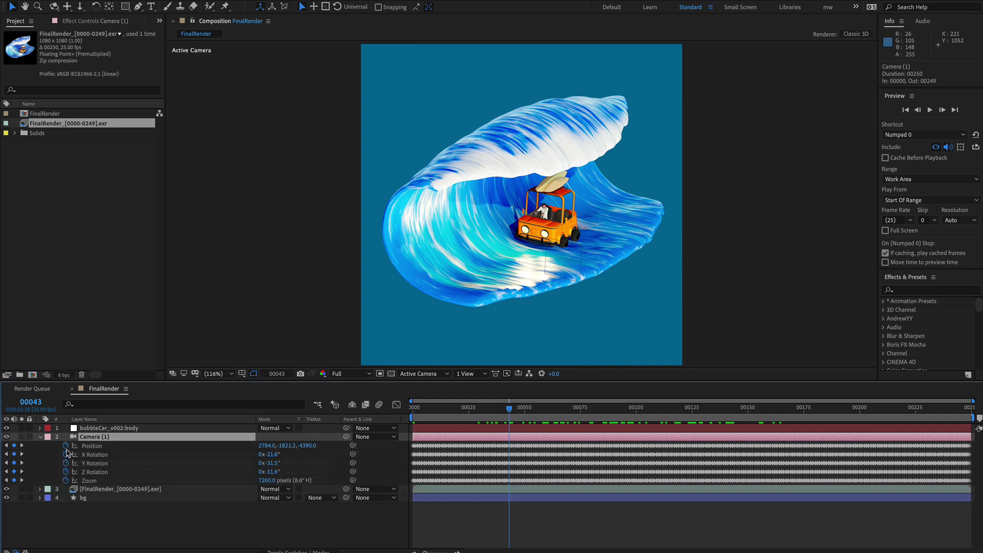
{"action": "left_click", "coordinate": [66, 479]}
{"action": "left_click", "coordinate": [40, 437]}
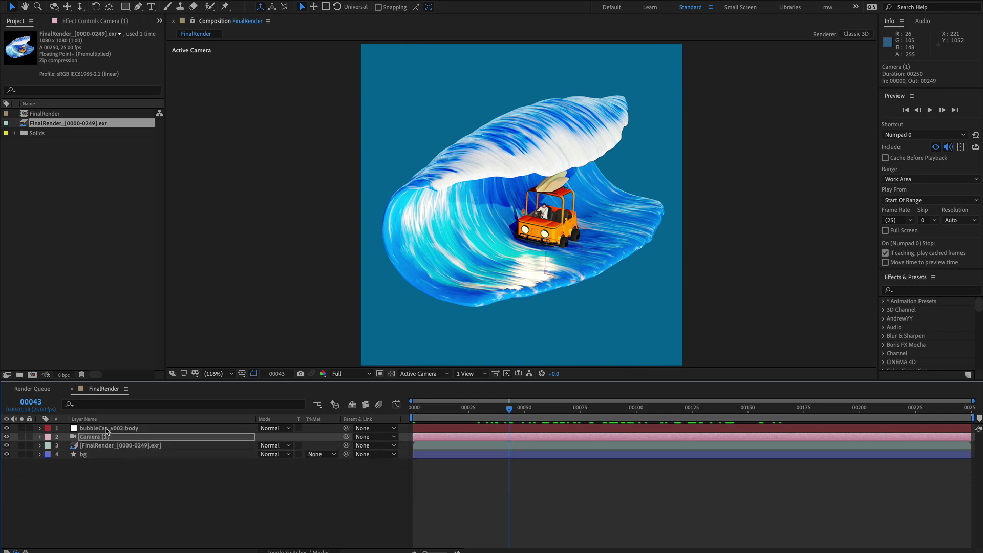
Select the bubbleCar_v002:body null and scrub to frame 85 to check that it follows the rendered car.
{"action": "left_click", "coordinate": [128, 430]}
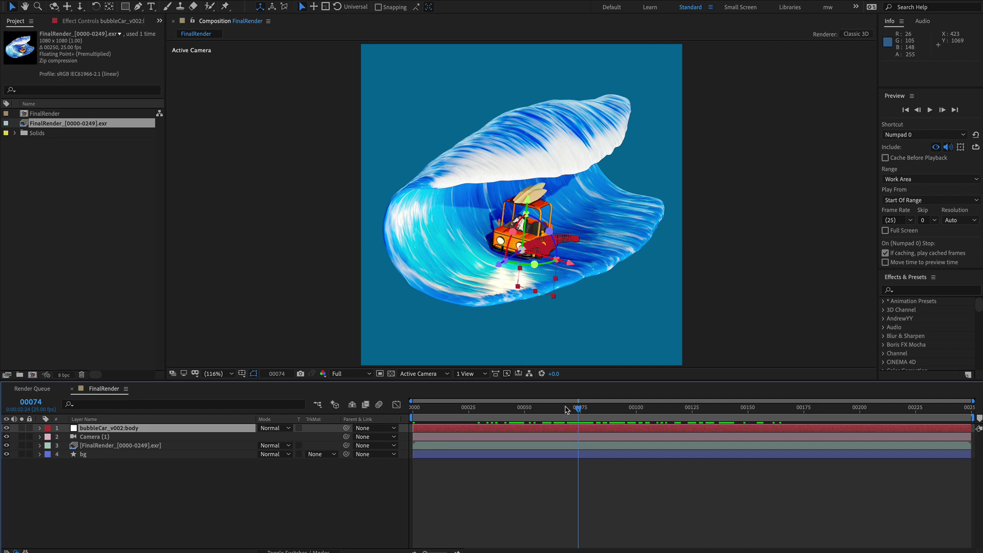
{"action": "left_click_drag", "start_coordinate": [565, 407], "coordinate": [603, 409]}
{"action": "left_click", "coordinate": [171, 492]}
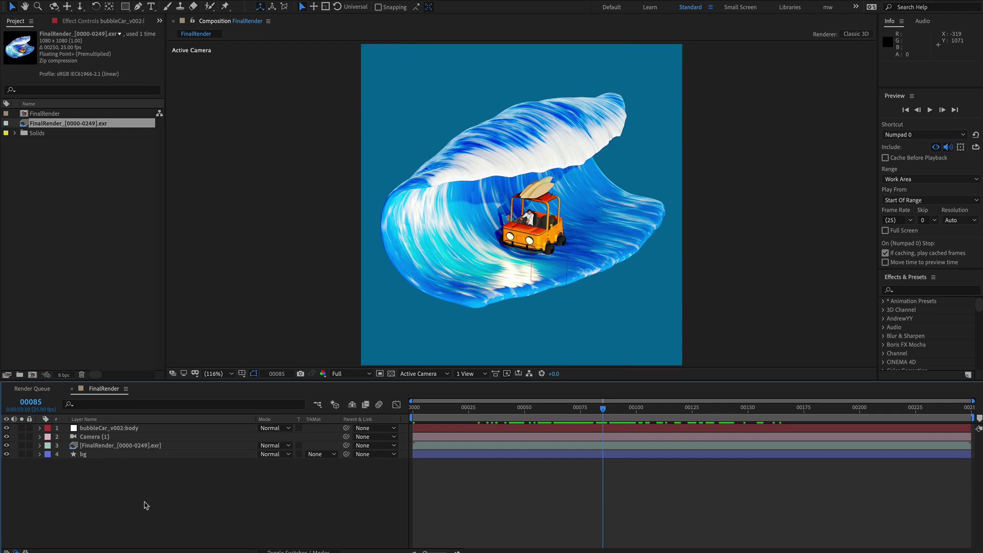
Review the FinalRender composition's size, frame rate and duration settings, and reselect the bubbleCar_v002:body null layer.
{"action": "key", "text": "ctrl+k"}
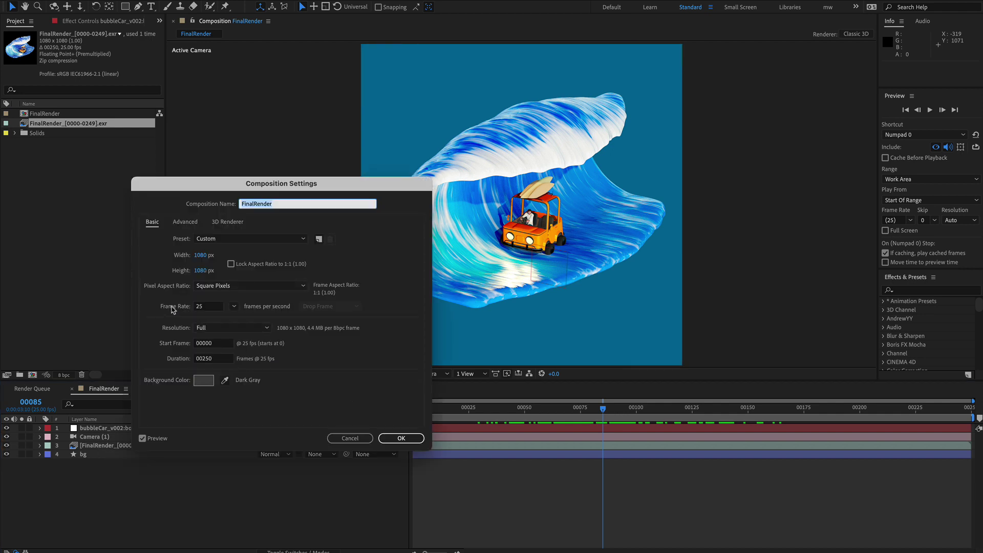
{"action": "key", "text": "Return"}
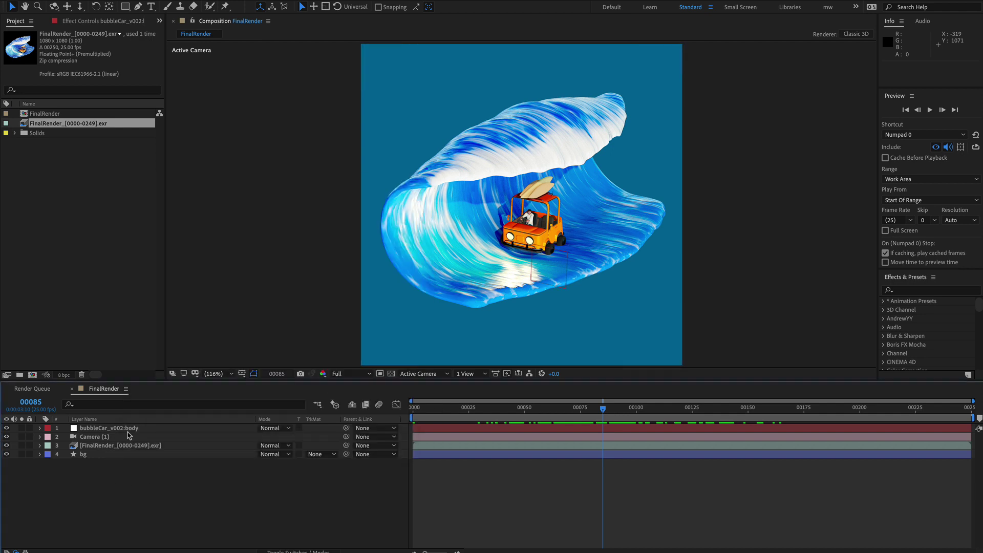
{"action": "left_click", "coordinate": [129, 429]}
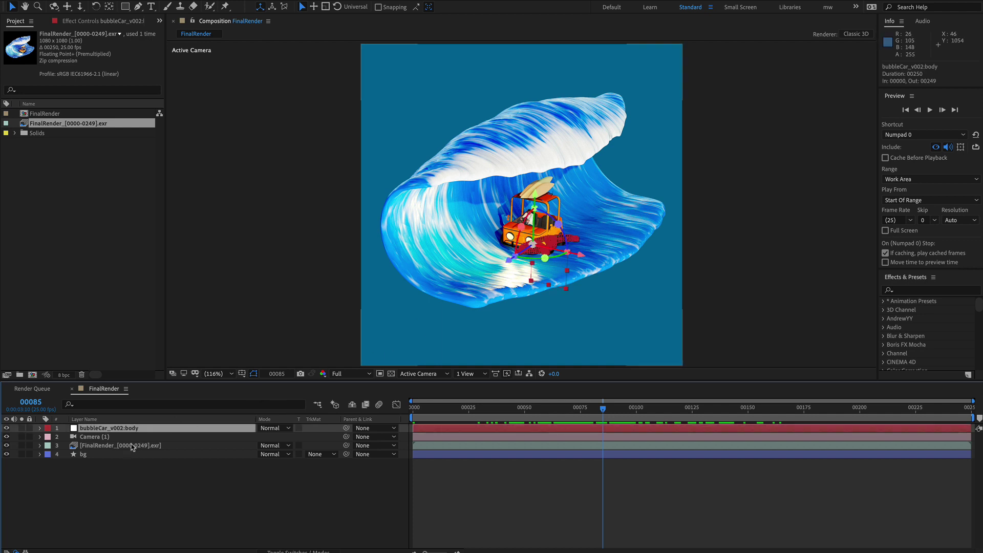
Set the alpha interpretation of the FinalRender_[0000-0249].exr footage to Straight - Unmatted.
{"action": "left_click", "coordinate": [86, 124]}
{"action": "key", "text": "ctrl+alt+g"}
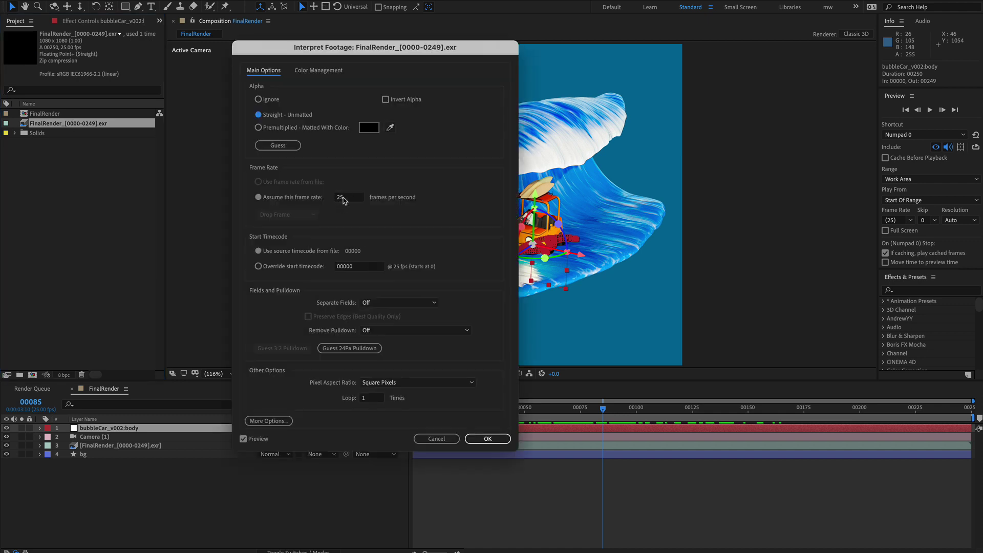
{"action": "left_click", "coordinate": [488, 439]}
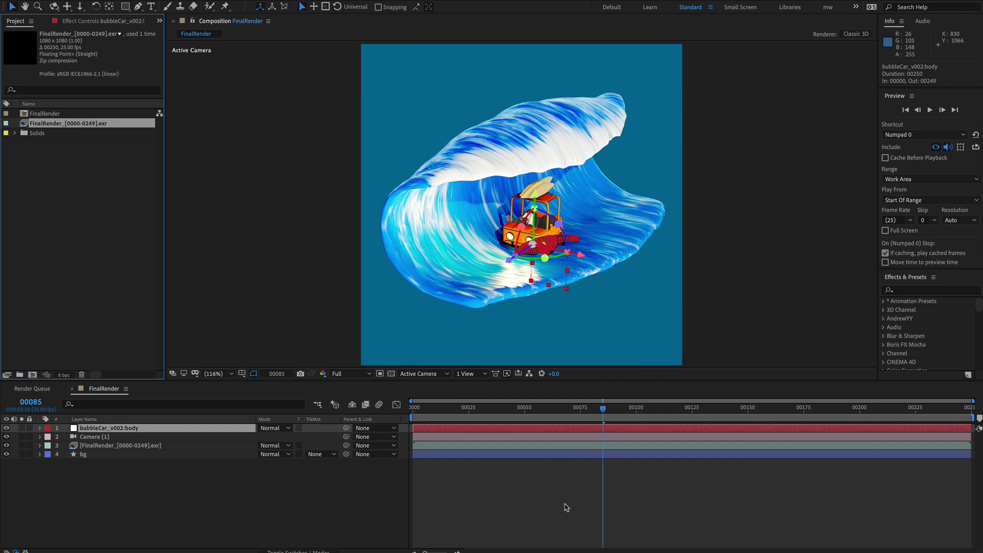
Create a 1080 x 1080 px white solid named E3d in the FinalRender composition and apply the Element effect to it.
{"action": "left_click", "coordinate": [476, 498]}
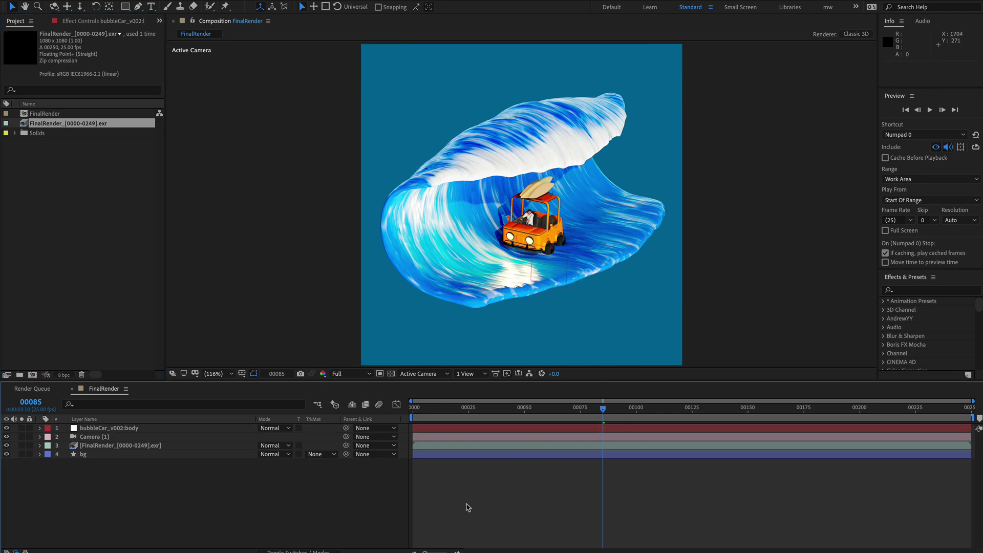
{"action": "key", "text": "super+y"}
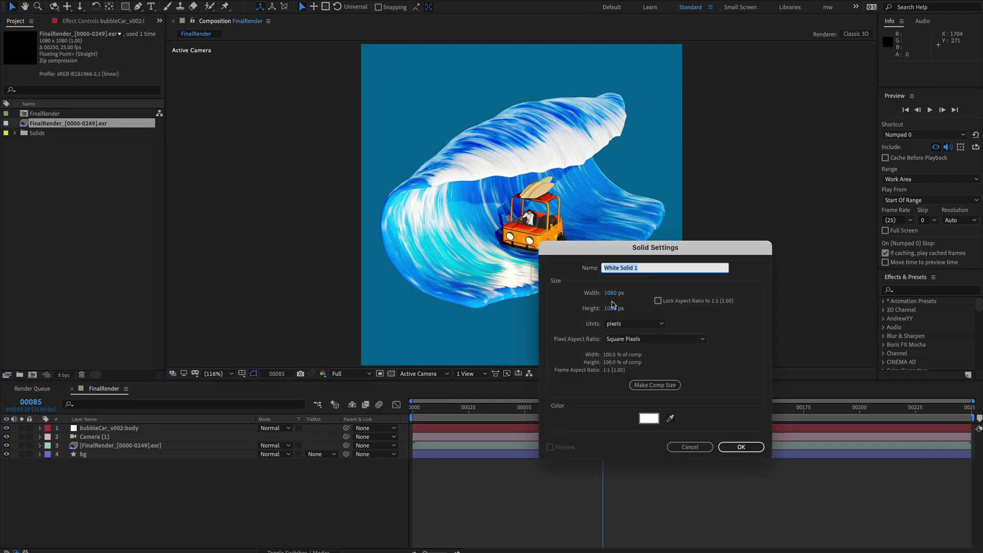
{"action": "type", "text": "E3d"}
{"action": "key", "text": "Return"}
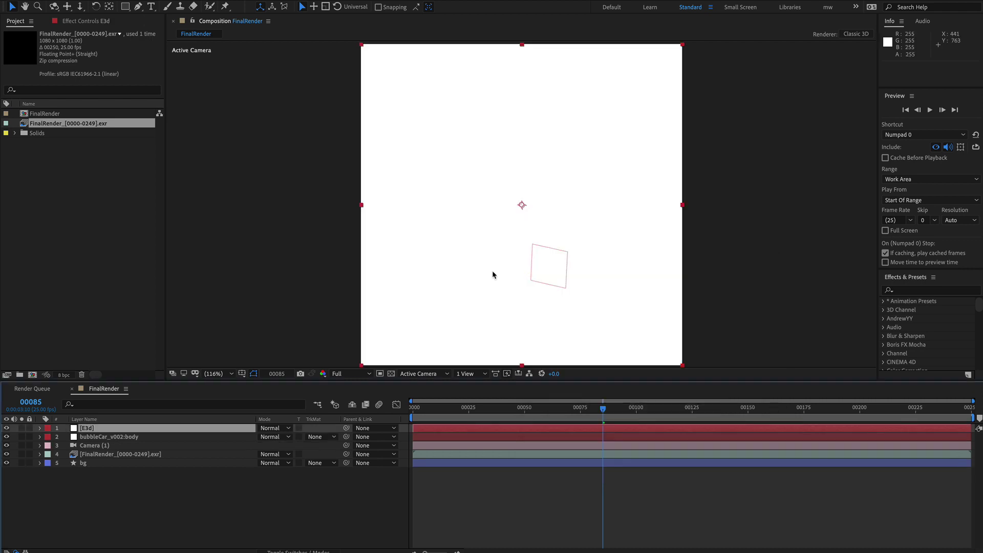
{"action": "key", "text": "ctrl+space"}
{"action": "type", "text": "ele"}
{"action": "key", "text": "Return"}
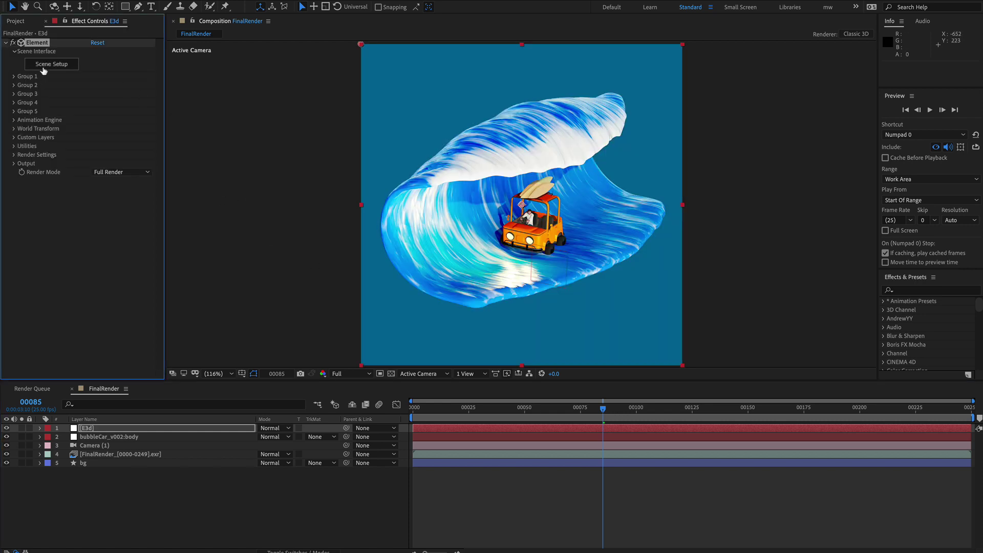
Open Element's Scene Setup and add the jeep model to the scene with the default import preferences.
{"action": "left_click", "coordinate": [47, 66]}
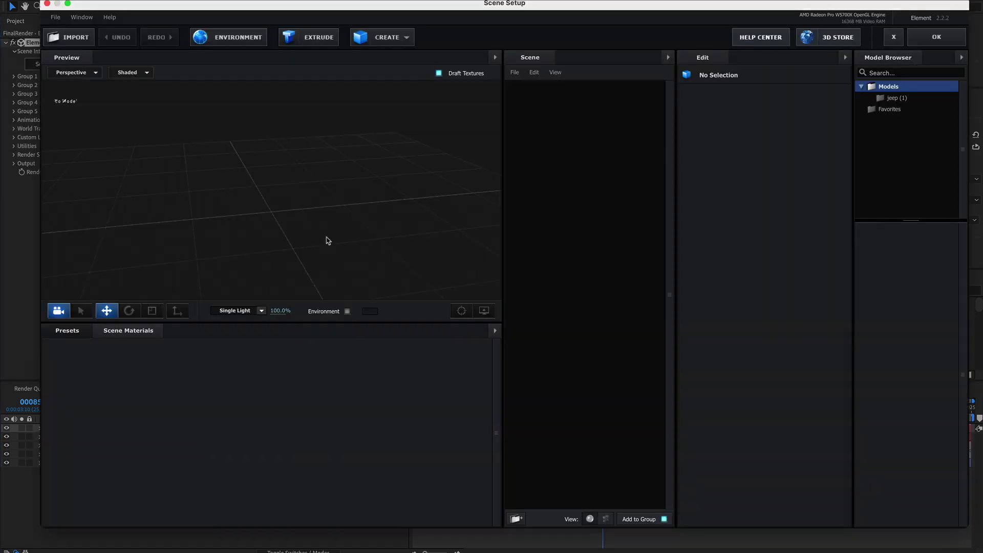
{"action": "left_click", "coordinate": [892, 99]}
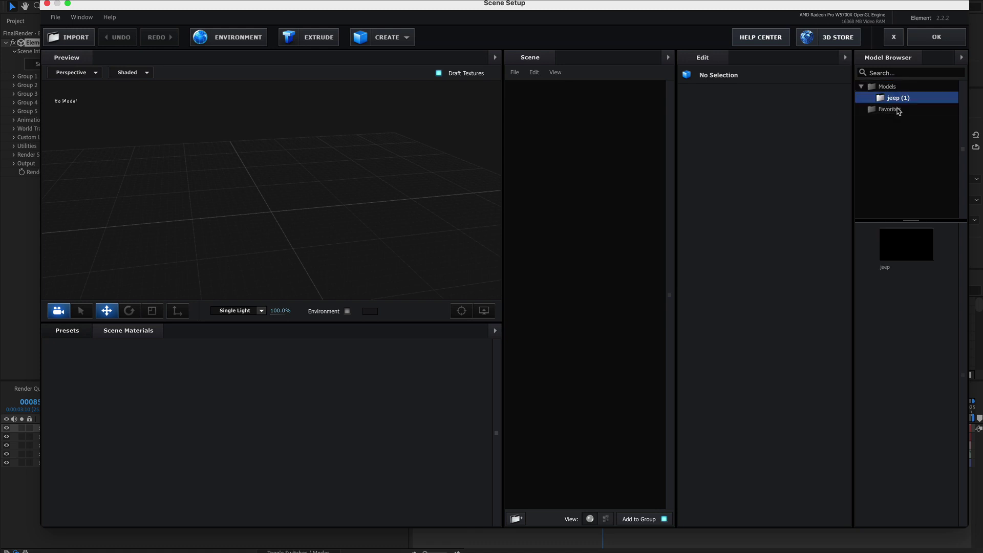
{"action": "left_click", "coordinate": [910, 251]}
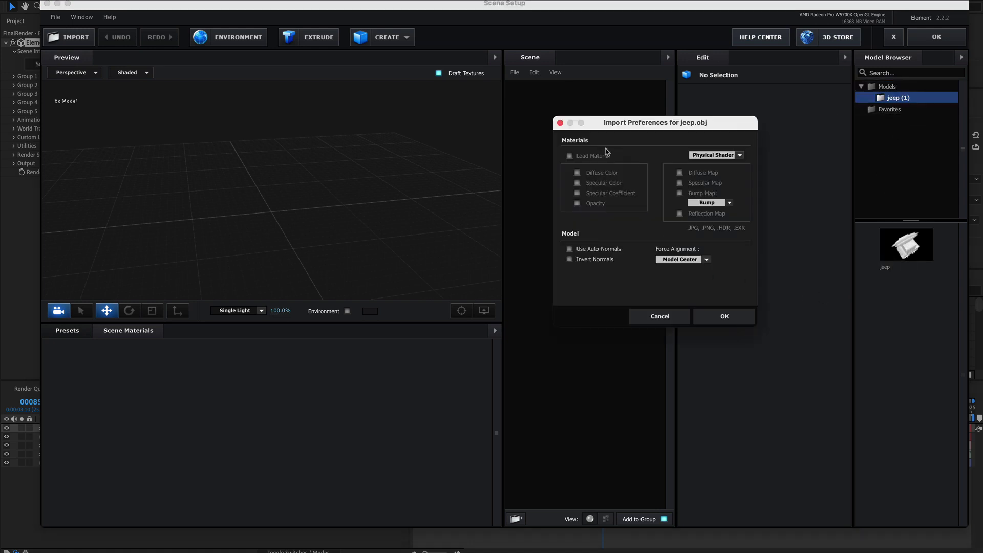
{"action": "left_click", "coordinate": [724, 316]}
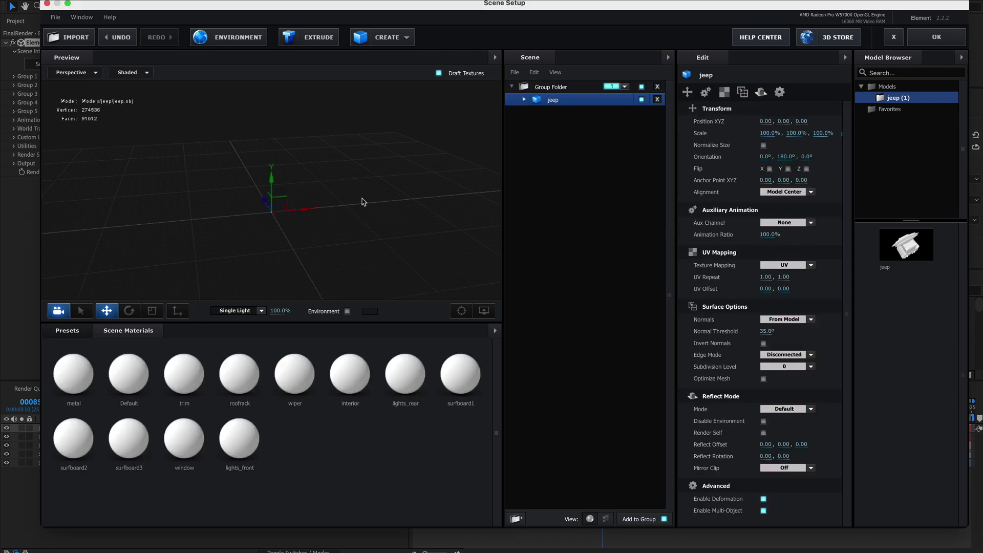
Turn on Normalize Size for the jeep, set its alignment to From Model, and accept the scene.
{"action": "left_click", "coordinate": [764, 146]}
{"action": "left_click_drag", "start_coordinate": [410, 203], "coordinate": [433, 186]}
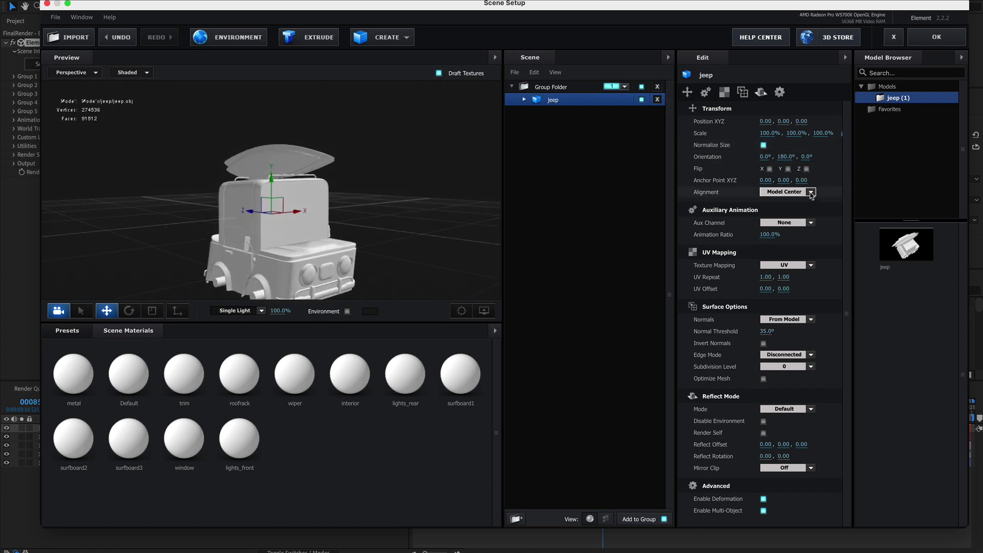
{"action": "left_click", "coordinate": [786, 192]}
{"action": "left_click", "coordinate": [786, 206]}
{"action": "left_click_drag", "start_coordinate": [408, 218], "coordinate": [349, 267]}
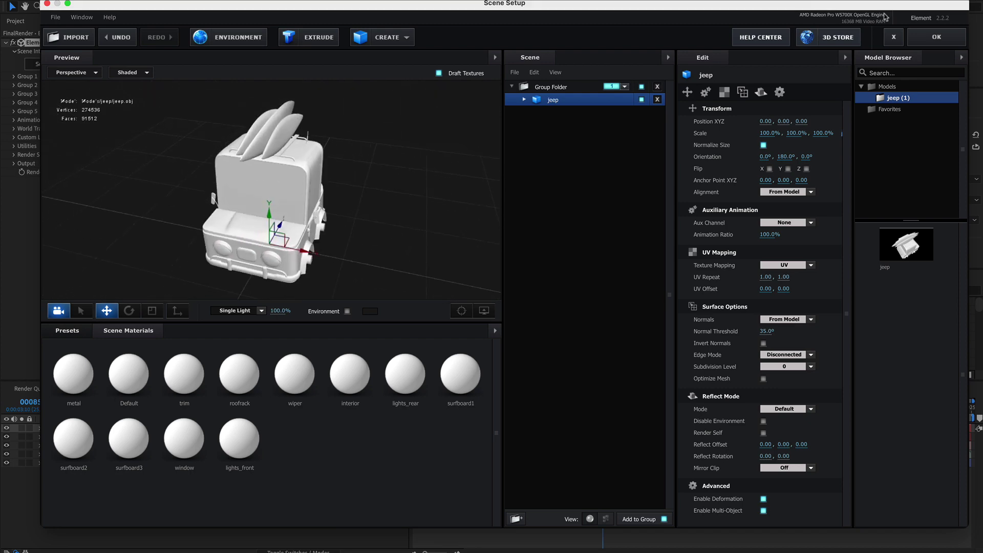
{"action": "left_click", "coordinate": [925, 43]}
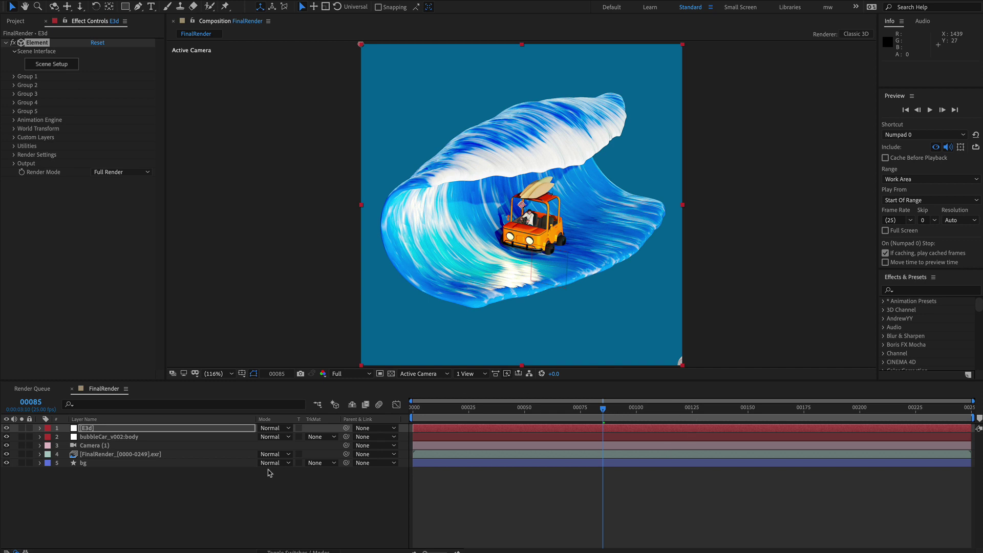
Set Group 1's Particle Replicator Position XY to 0, 0 and Position Z to 0.
{"action": "left_click", "coordinate": [14, 77]}
{"action": "left_click", "coordinate": [23, 94]}
{"action": "left_click", "coordinate": [112, 120]}
{"action": "type", "text": "0"}
{"action": "key", "text": "Tab"}
{"action": "type", "text": "0"}
{"action": "key", "text": "Tab"}
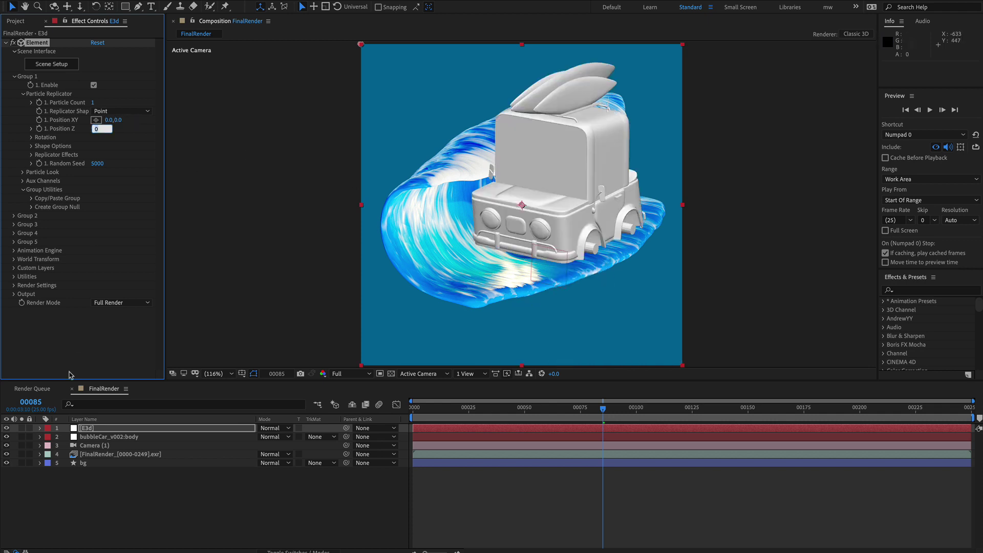
{"action": "left_click", "coordinate": [112, 345]}
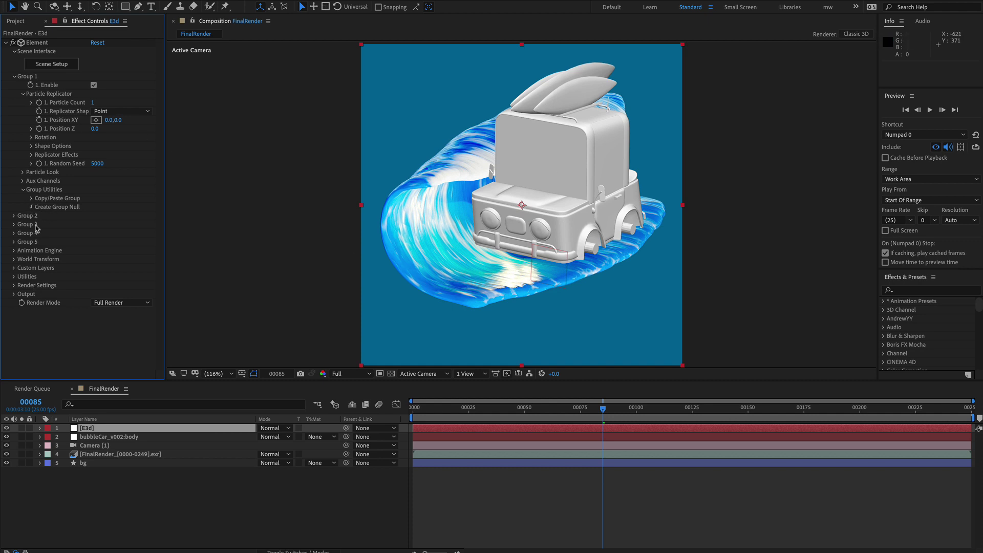
Create a group null for Element's Group 1 and rename the null layer carControl.
{"action": "left_click", "coordinate": [31, 207]}
{"action": "left_click", "coordinate": [60, 220]}
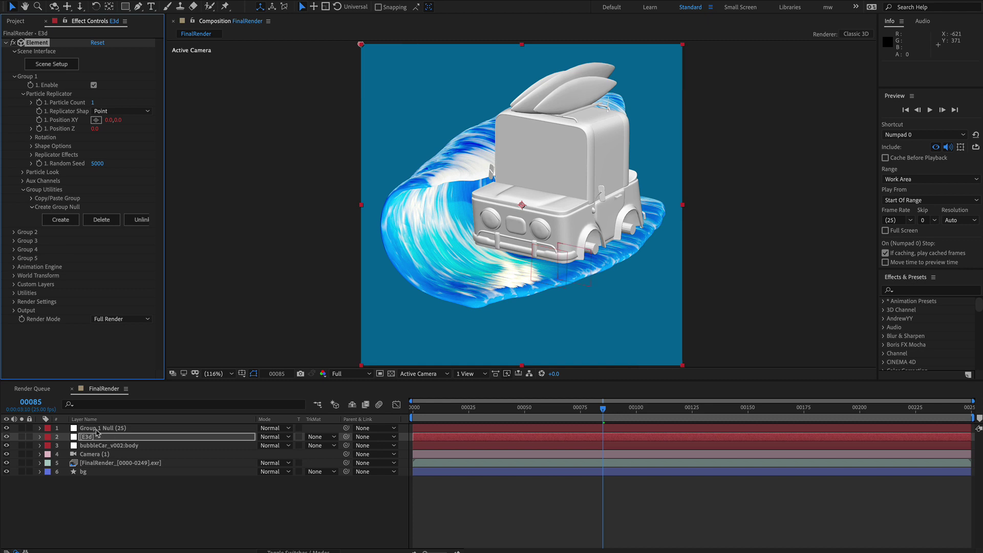
{"action": "left_click", "coordinate": [102, 429]}
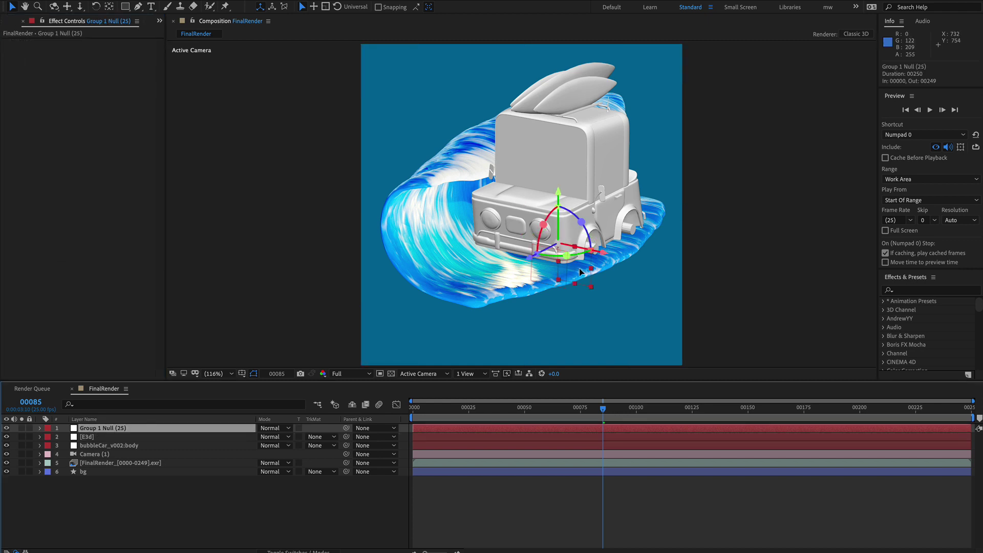
{"action": "mouse_move", "coordinate": [571, 263]}
{"action": "left_mouse_down"}
{"action": "mouse_move", "coordinate": [592, 238]}
{"action": "mouse_move", "coordinate": [589, 257]}
{"action": "left_mouse_up"}
{"action": "key", "text": "ctrl+z"}
{"action": "left_click", "coordinate": [108, 429]}
{"action": "key", "text": "Return"}
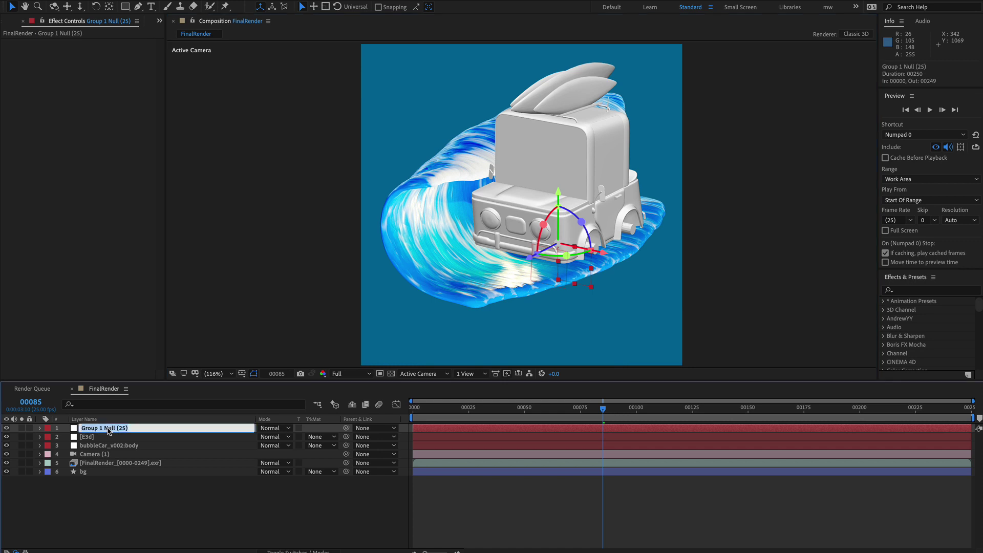
{"action": "type", "text": "carControl"}
{"action": "key", "text": "Return"}
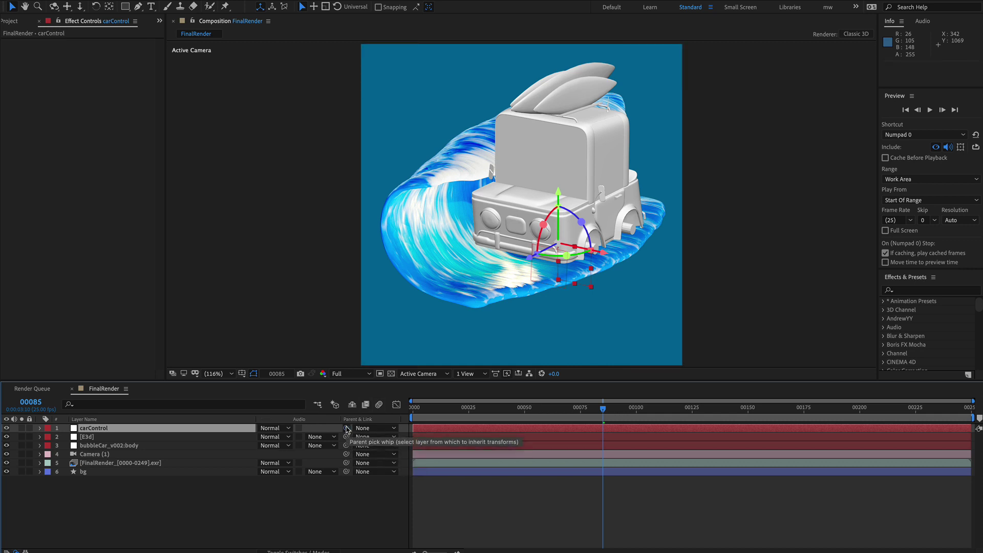
Parent carControl to the bubbleCar_v002:body null and step back to frame 80 to check that the jeep follows it.
{"action": "left_click_drag", "start_coordinate": [346, 429], "coordinate": [149, 450]}
{"action": "key", "text": "Page_Up"}
{"action": "key", "text": "Page_Up"}
{"action": "key", "text": "Page_Up"}
{"action": "key", "text": "Page_Up"}
{"action": "key", "text": "Page_Up"}
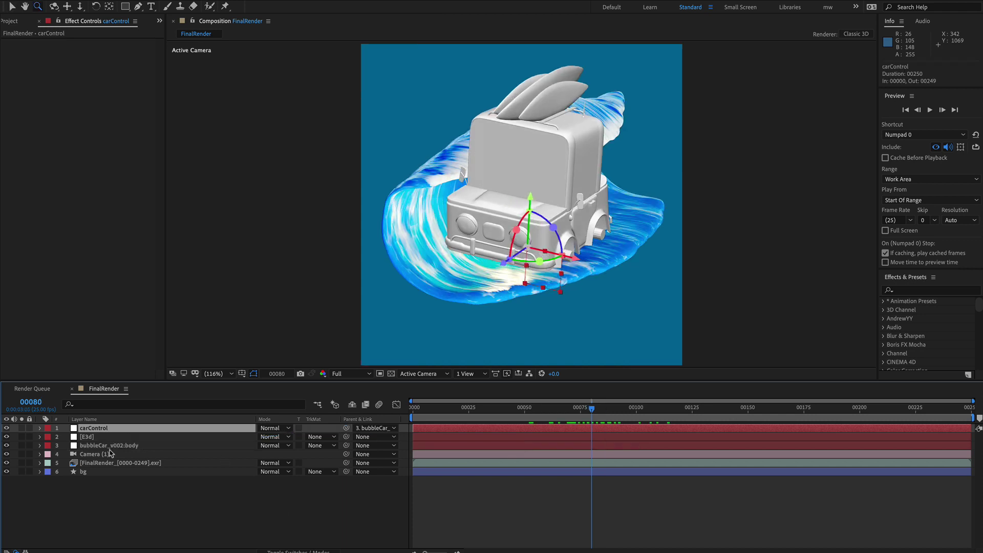
{"action": "left_click", "coordinate": [111, 447]}
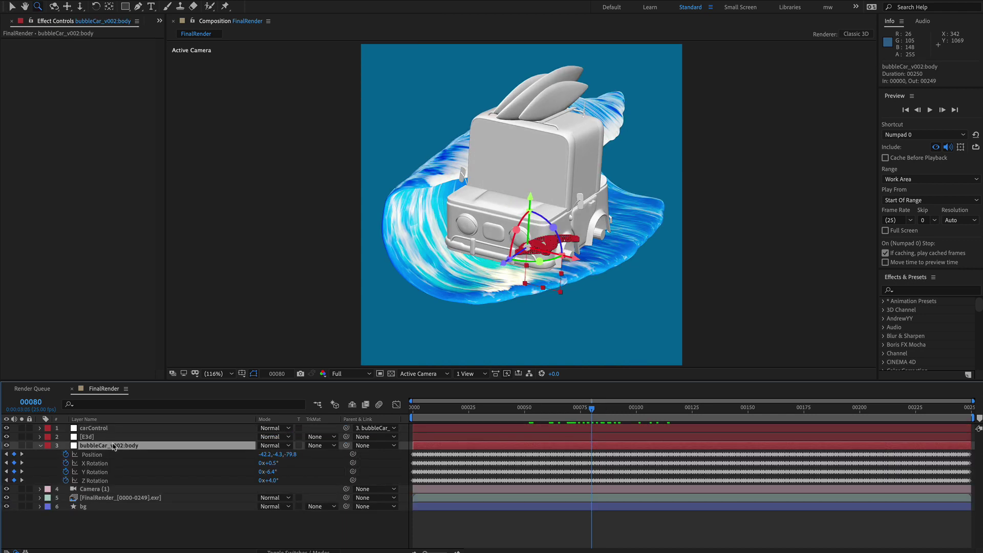
Scale the carControl null to 33% on all axes so the jeep approaches the rendered car's size.
{"action": "left_click", "coordinate": [119, 429]}
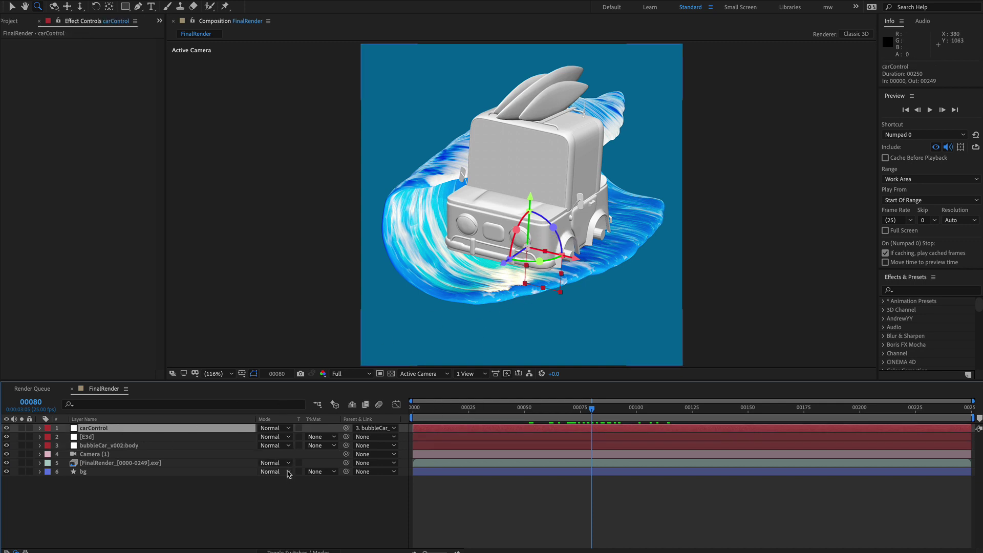
{"action": "key", "text": "s"}
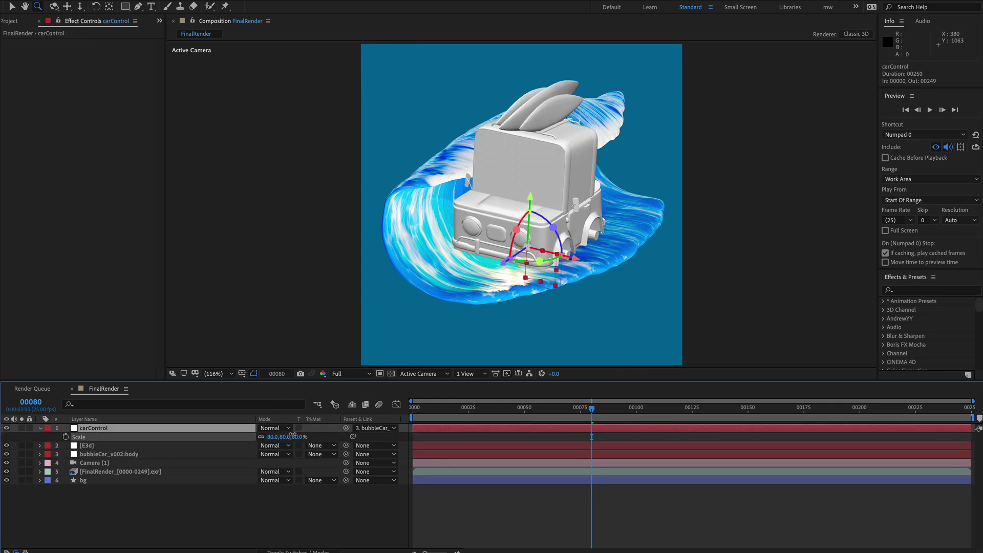
{"action": "left_click_drag", "start_coordinate": [291, 435], "coordinate": [272, 437]}
{"action": "key", "text": "period"}
{"action": "key", "text": "period"}
{"action": "key", "text": "period"}
{"action": "key", "text": "period"}
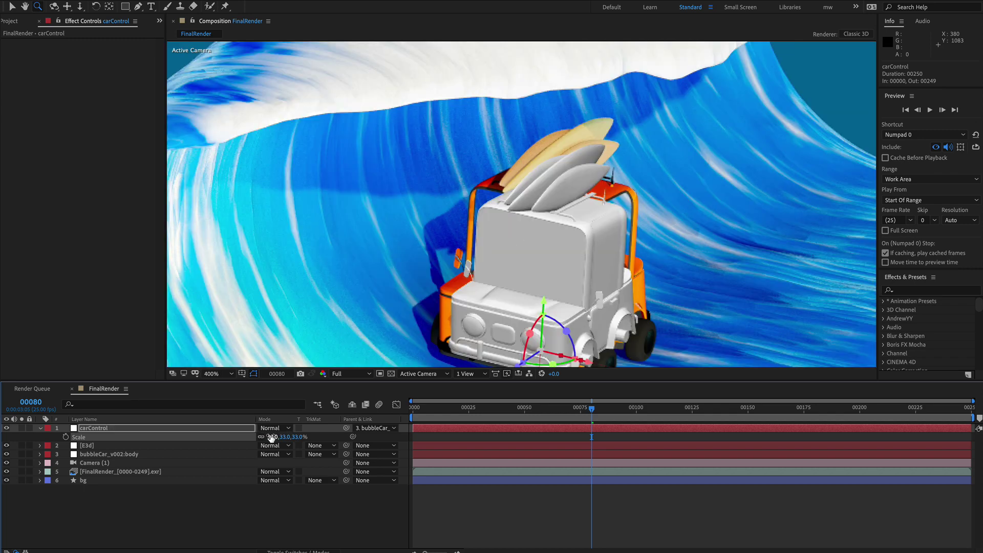
Make the E3d layer semi-transparent and set carControl's scale to 37.2% to match the jeep to the rendered car.
{"action": "left_click", "coordinate": [113, 445]}
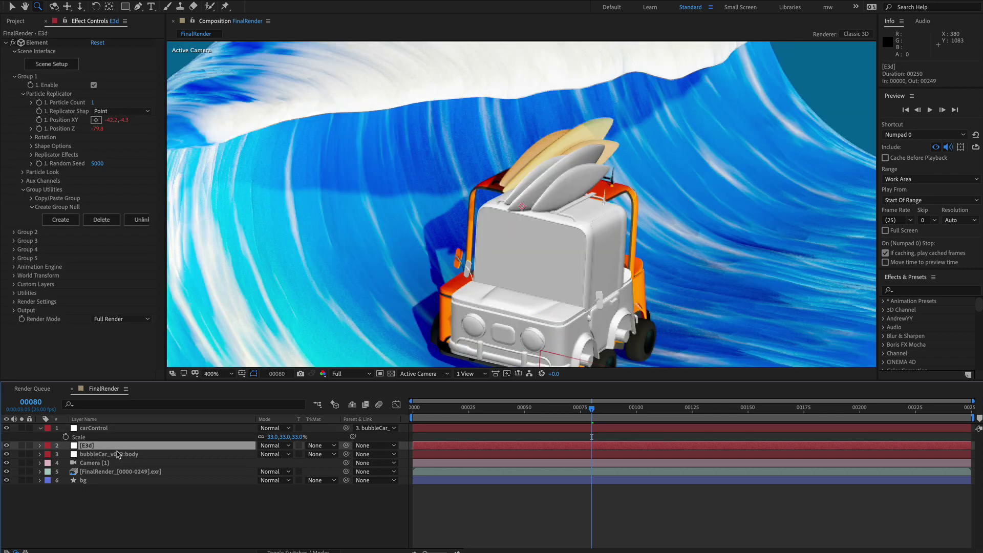
{"action": "key", "text": "ctrl+shift+o"}
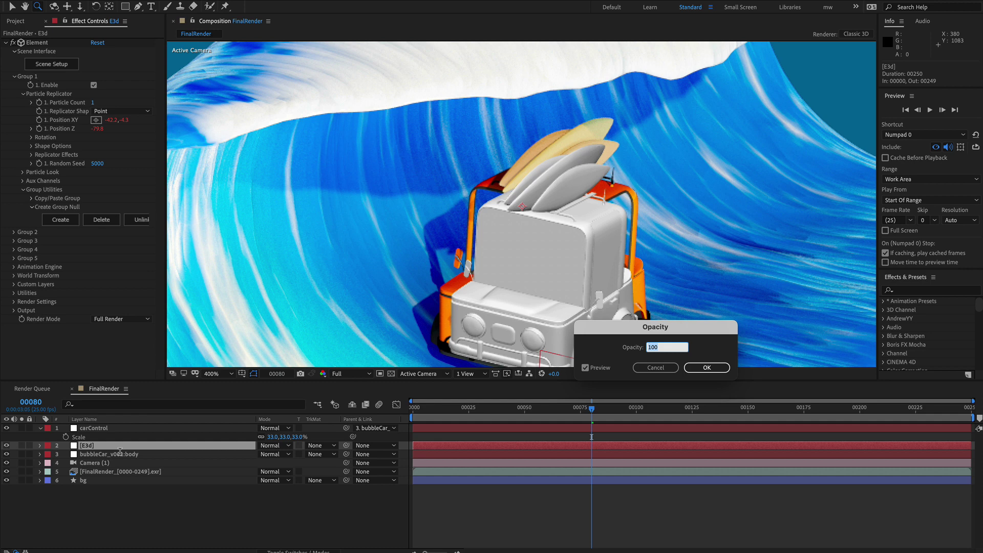
{"action": "key", "text": "Return"}
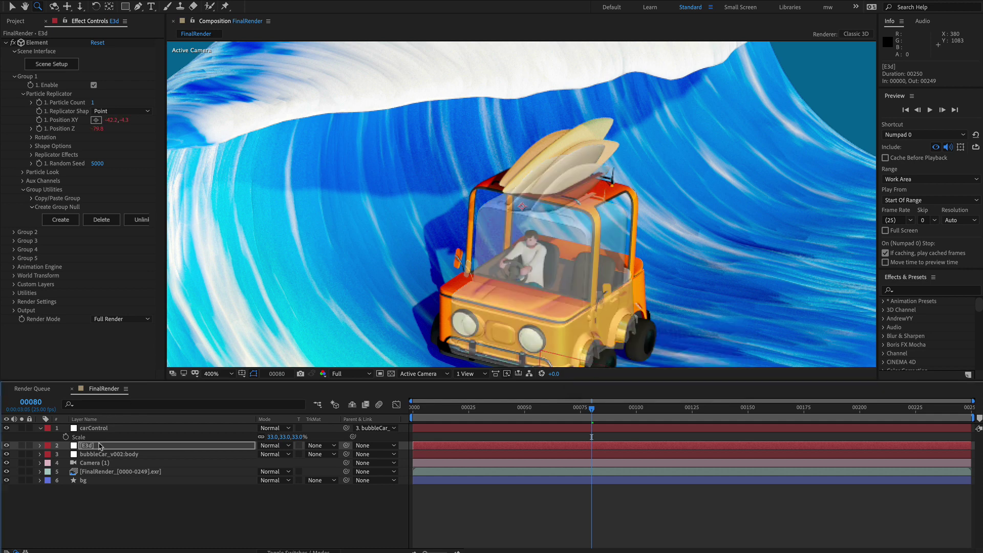
{"action": "left_click", "coordinate": [296, 438]}
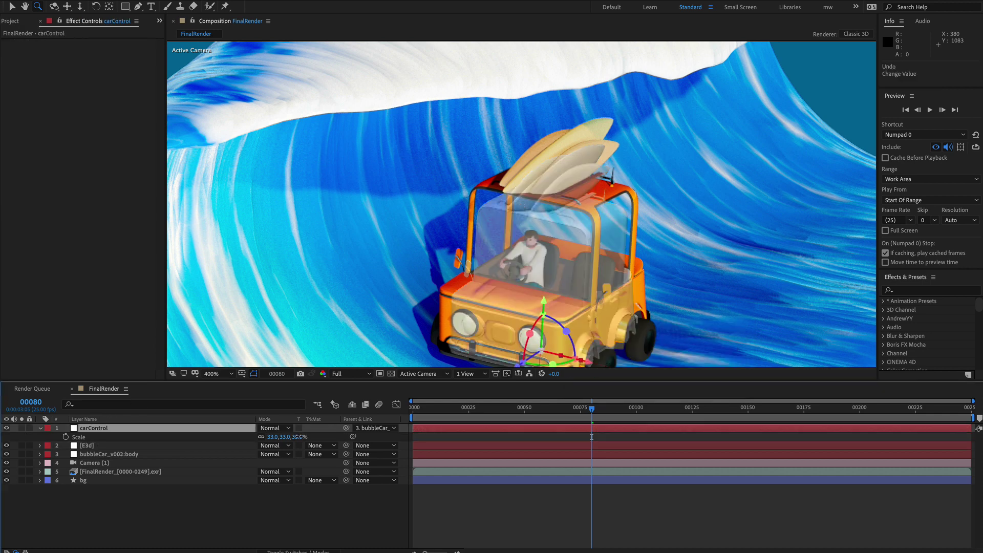
{"action": "left_click_drag", "start_coordinate": [300, 437], "coordinate": [314, 433]}
Restore the E3d layer to full opacity and play back the composition to check the jeep's alignment with the car.
{"action": "left_click", "coordinate": [94, 447]}
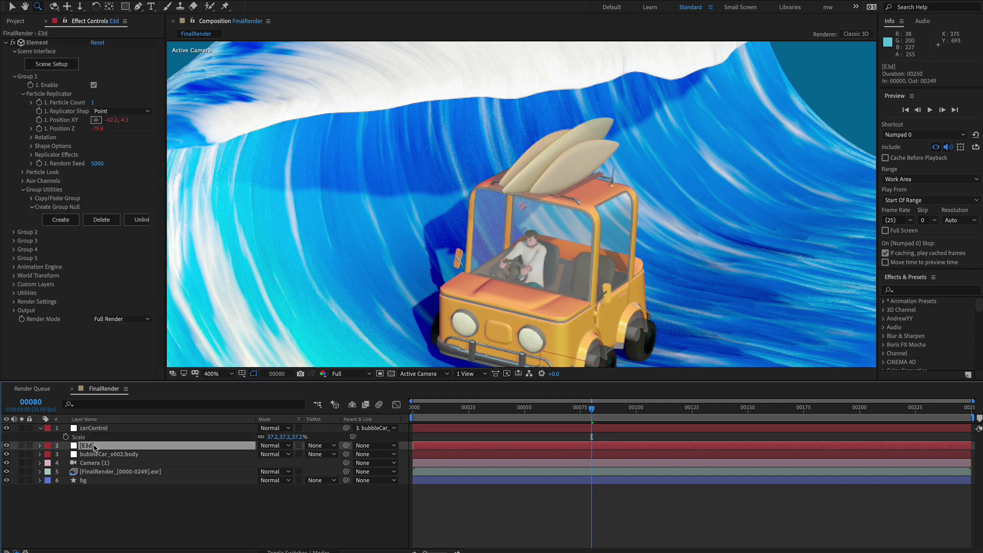
{"action": "key", "text": "super+shift+o"}
{"action": "key", "text": "Return"}
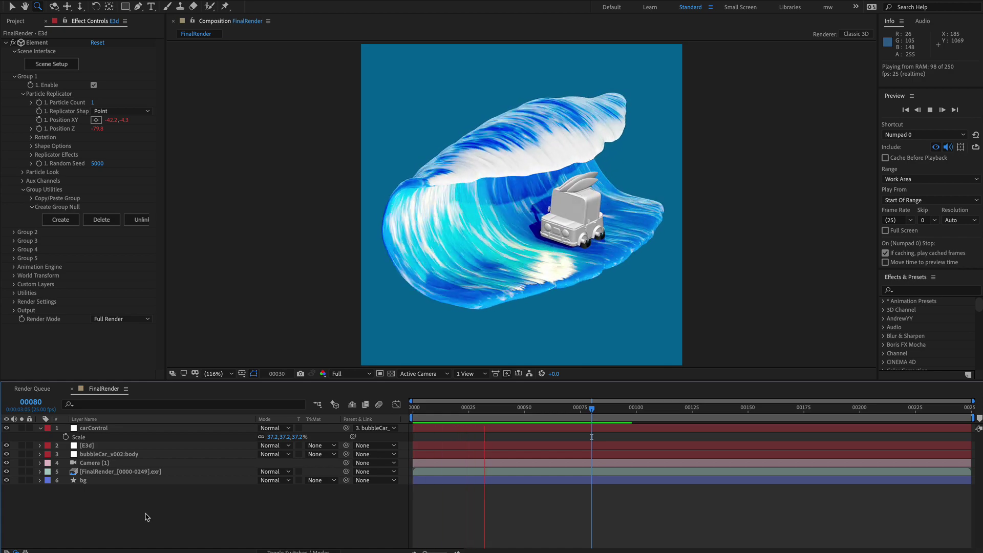
{"action": "key", "text": "space"}
{"action": "key", "text": "v"}
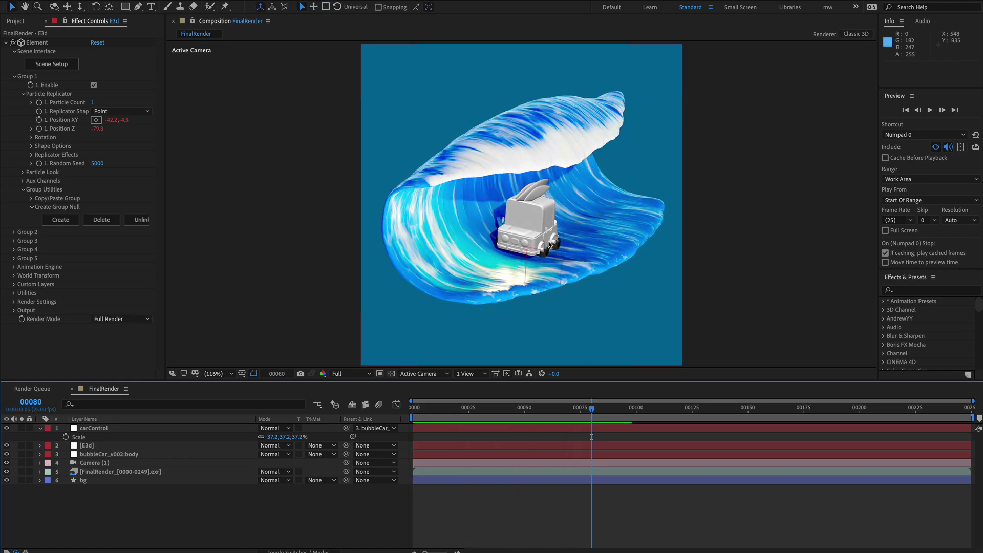
Apply Set Matte to the FinalRender_[0000-0249].exr layer, taking the matte from E3d with Effects & Masks, and hide the E3d layer.
{"action": "left_click", "coordinate": [146, 472]}
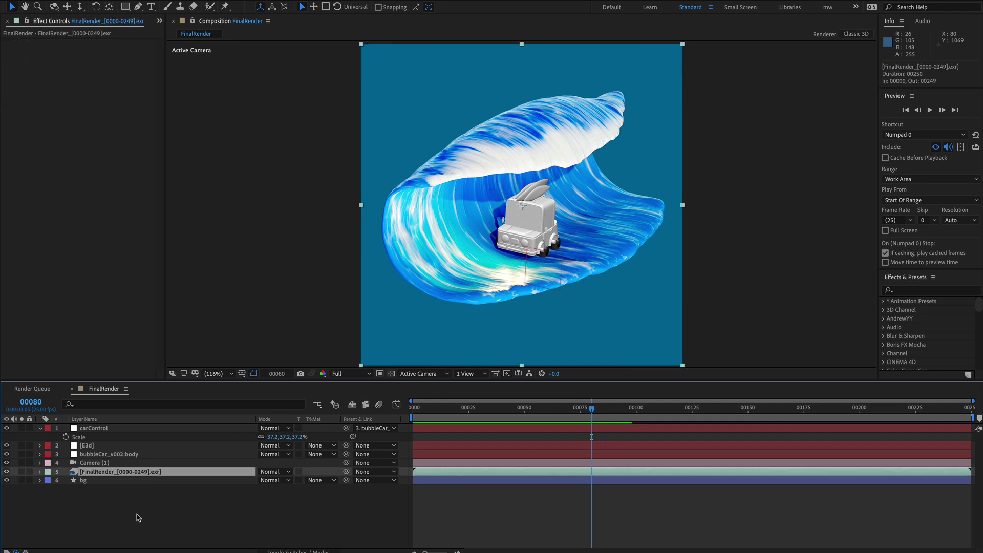
{"action": "key", "text": "ctrl+space"}
{"action": "left_click", "coordinate": [115, 507]}
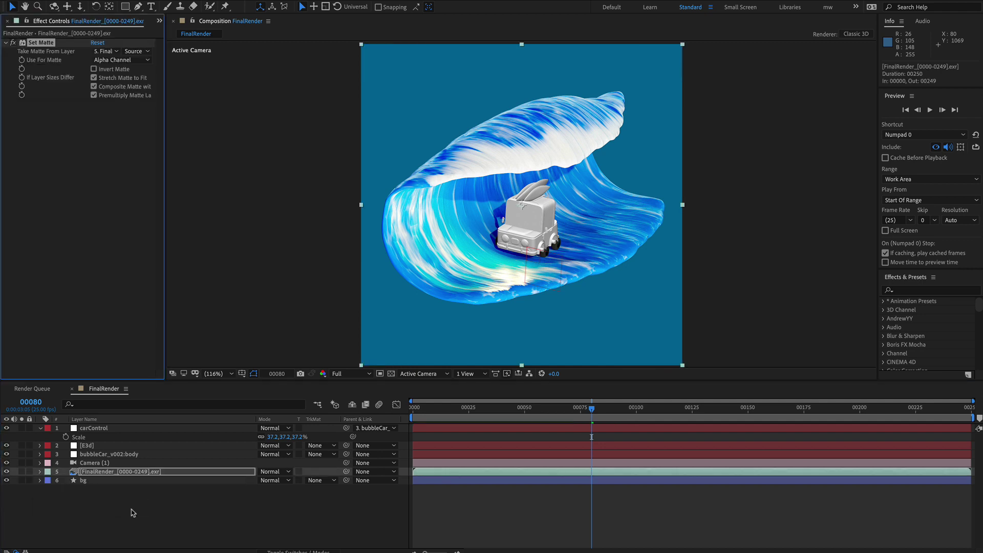
{"action": "left_click", "coordinate": [105, 51]}
{"action": "left_click", "coordinate": [119, 90]}
{"action": "left_click", "coordinate": [134, 51]}
{"action": "left_click", "coordinate": [143, 84]}
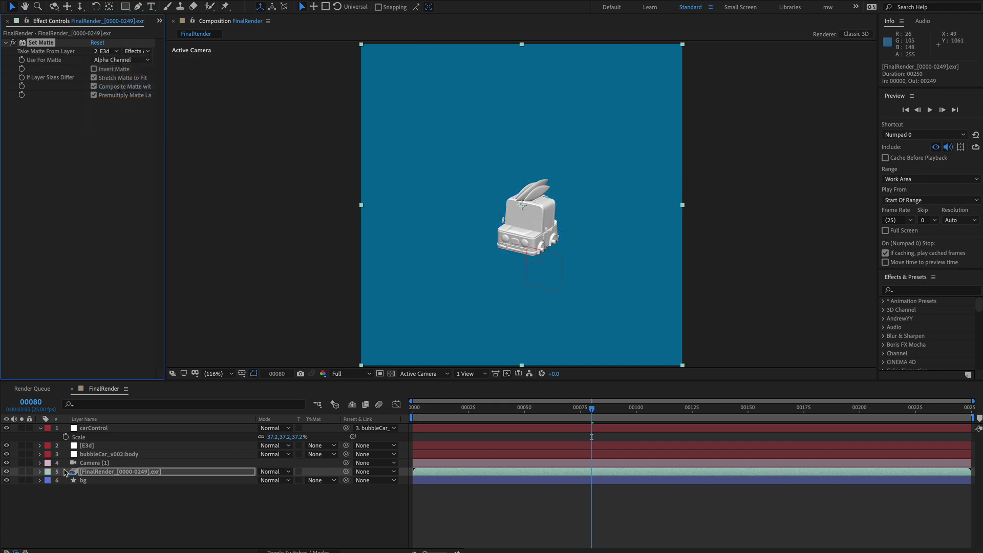
{"action": "left_click", "coordinate": [7, 446]}
{"action": "left_click", "coordinate": [6, 446]}
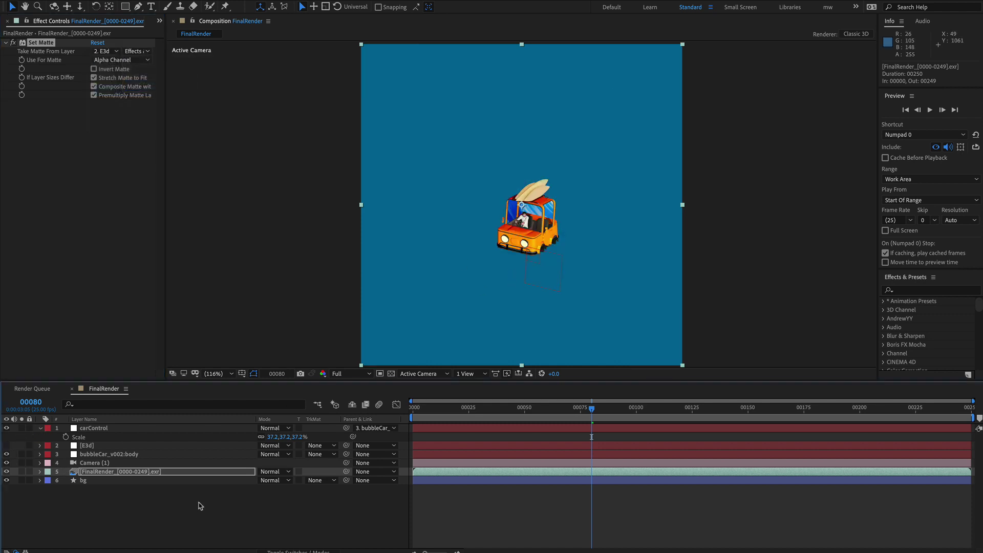
Play back the matted car, then remove the Set Matte effect from the FinalRender_[0000-0249].exr layer.
{"action": "key", "text": "space"}
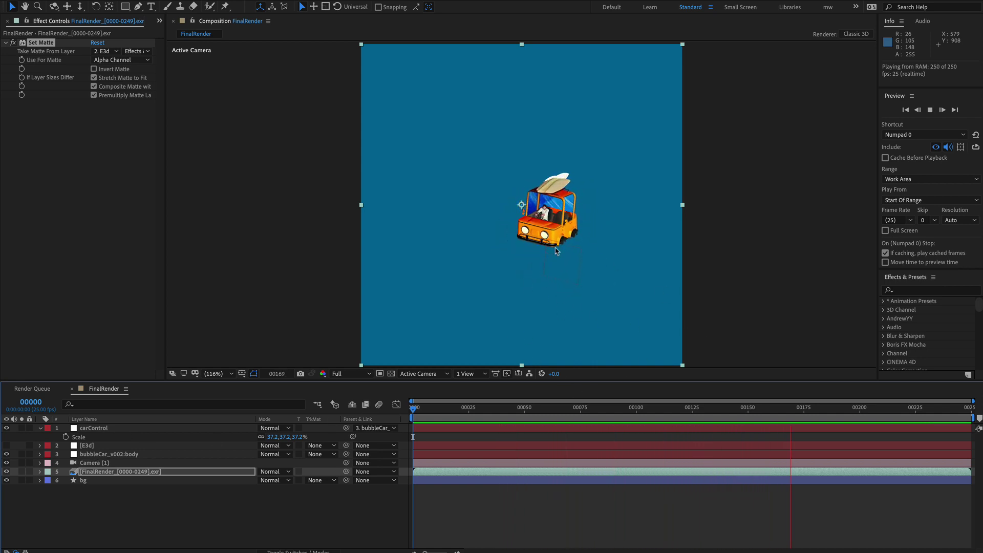
{"action": "key", "text": "space"}
{"action": "left_click_drag", "start_coordinate": [445, 409], "coordinate": [474, 409]}
{"action": "left_click", "coordinate": [45, 44]}
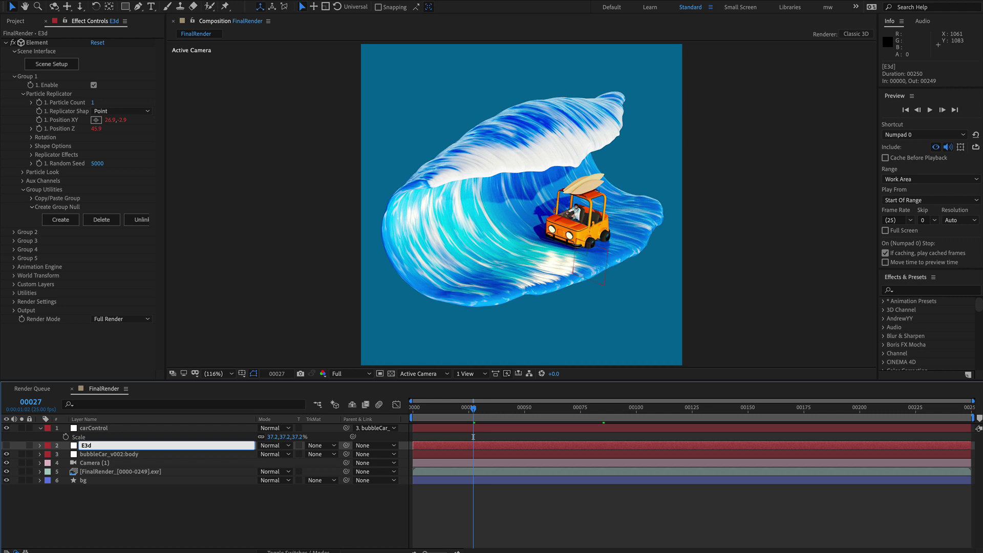
Rename the E3d layer as E3d_all and duplicate it as a new layer named E3d_windows.
{"action": "type", "text": "_all"}
{"action": "key", "text": "Return"}
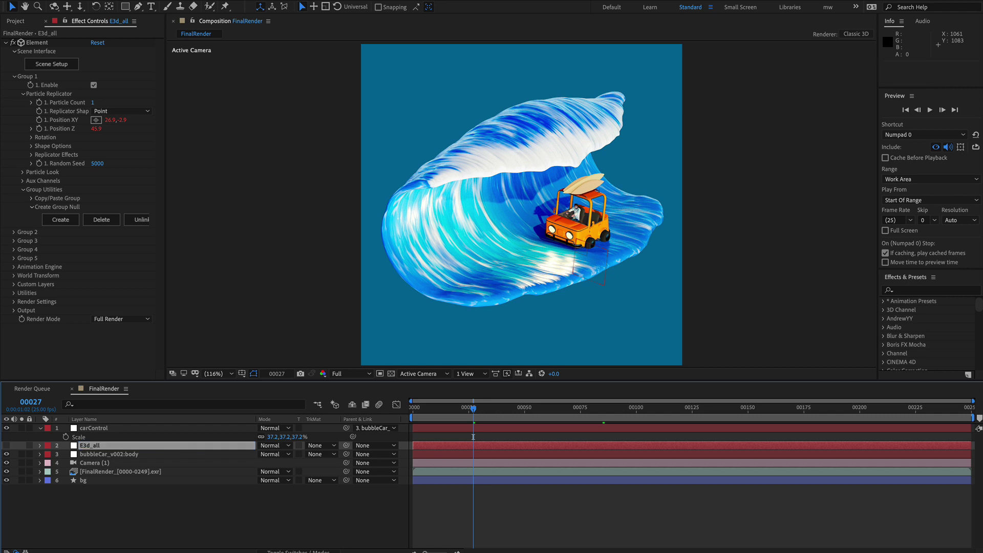
{"action": "key", "text": "ctrl+d"}
{"action": "left_click", "coordinate": [103, 448]}
{"action": "key", "text": "Return"}
{"action": "key", "text": "Right"}
{"action": "key", "text": "BackSpace"}
{"action": "key", "text": "BackSpace"}
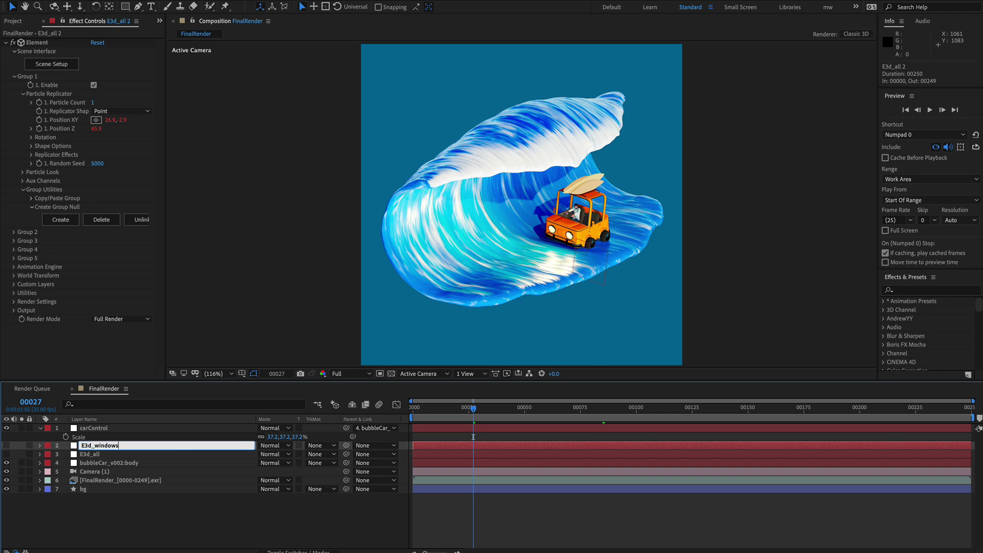
{"action": "type", "text": "windows"}
{"action": "key", "text": "Return"}
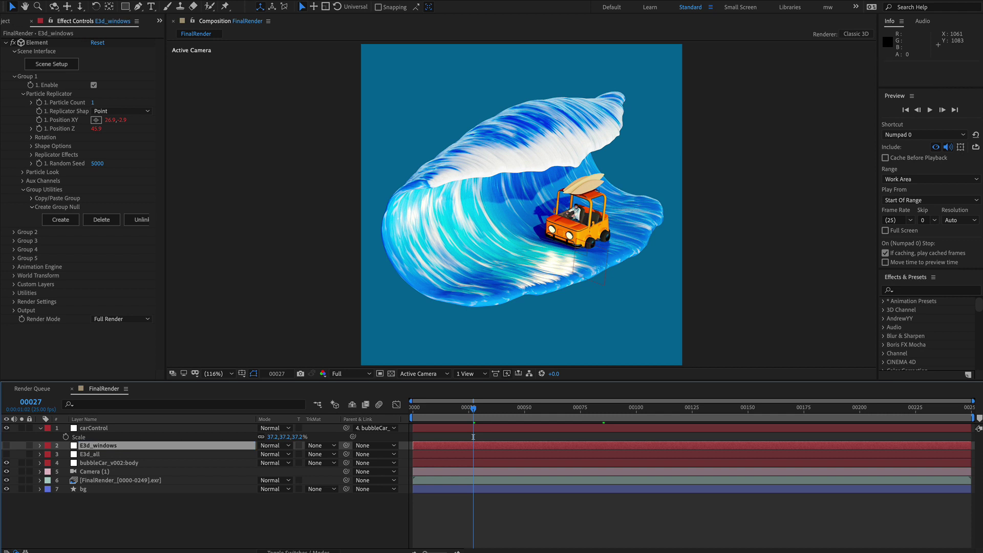
Show the E3d_windows layer and open its Element Scene Setup with the jeep's material list expanded.
{"action": "left_click", "coordinate": [6, 445]}
{"action": "key", "text": "space"}
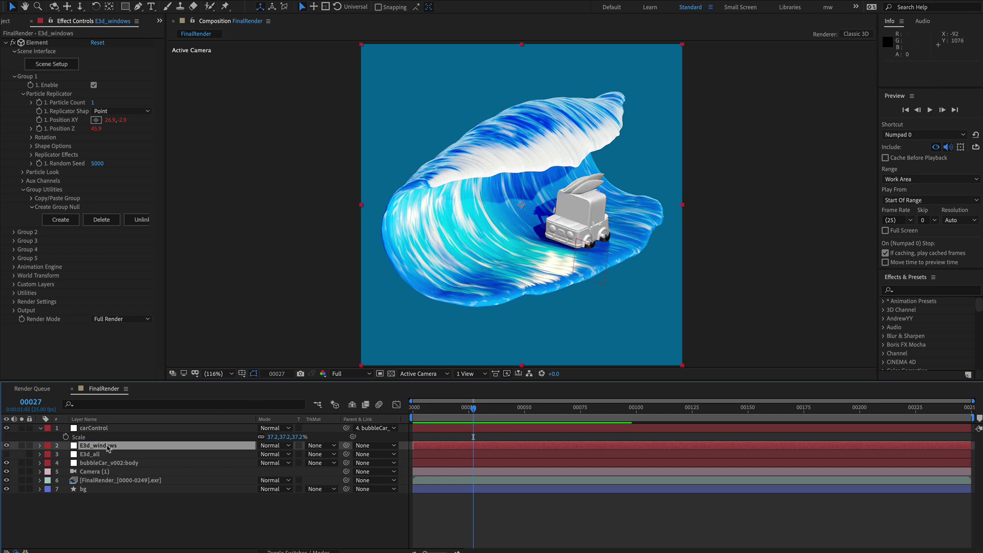
{"action": "left_click", "coordinate": [58, 66]}
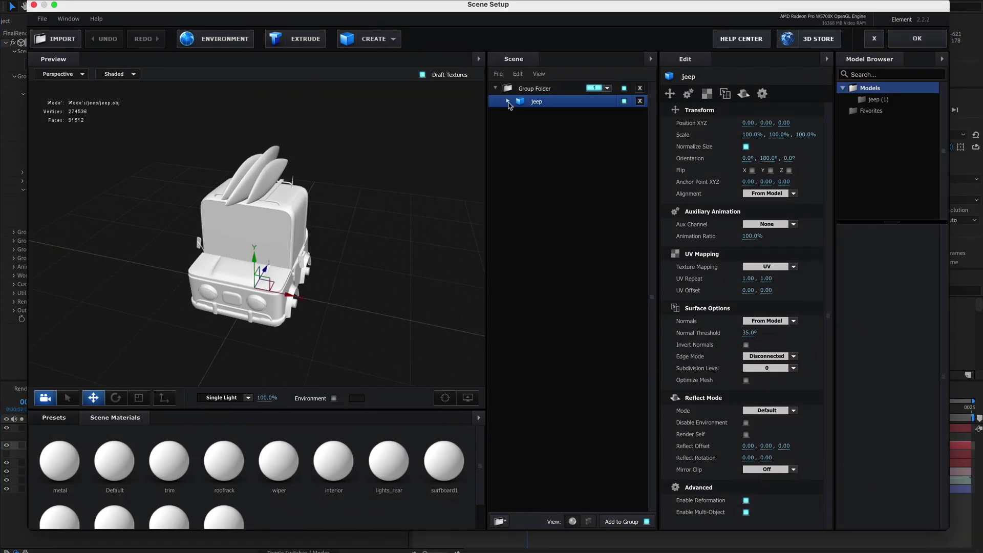
{"action": "left_click", "coordinate": [508, 102]}
{"action": "left_click_drag", "start_coordinate": [367, 281], "coordinate": [386, 284]}
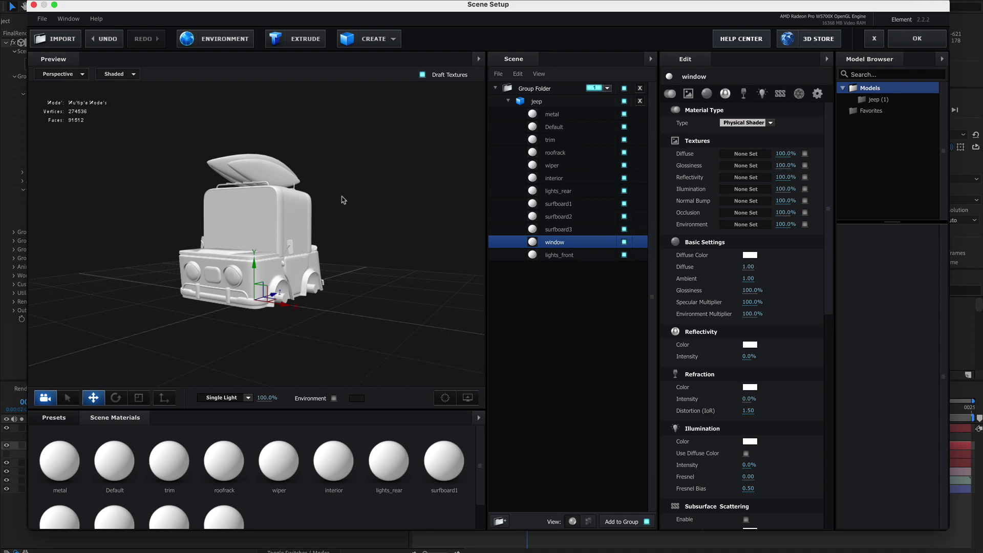
{"action": "left_click_drag", "start_coordinate": [342, 190], "coordinate": [341, 238]}
Create a new scene material named matte and enable its Matte Shadow option.
{"action": "left_click_drag", "start_coordinate": [305, 411], "coordinate": [291, 339]}
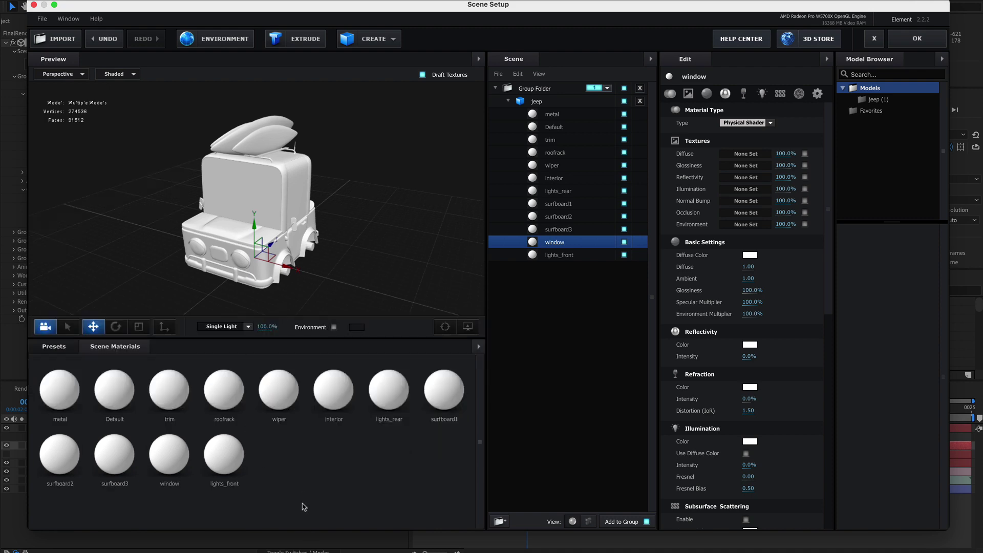
{"action": "right_click", "coordinate": [306, 476]}
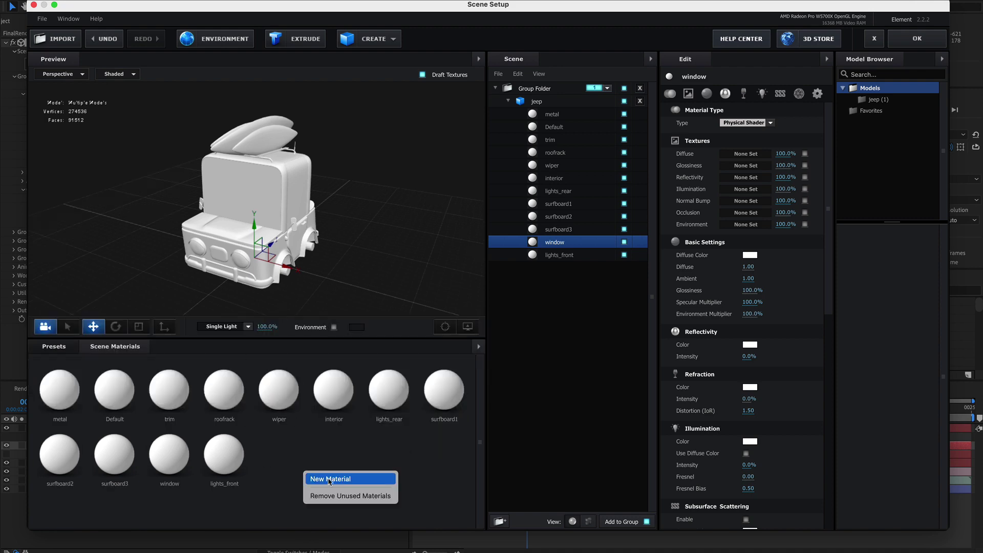
{"action": "left_click", "coordinate": [329, 480]}
{"action": "right_click", "coordinate": [285, 455]}
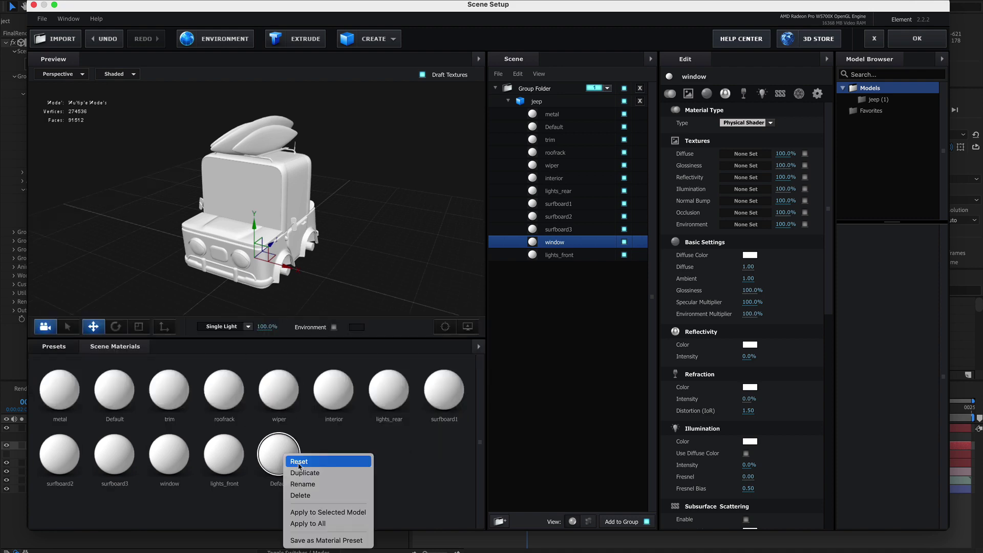
{"action": "left_click", "coordinate": [307, 484]}
{"action": "type", "text": "matte"}
{"action": "key", "text": "Return"}
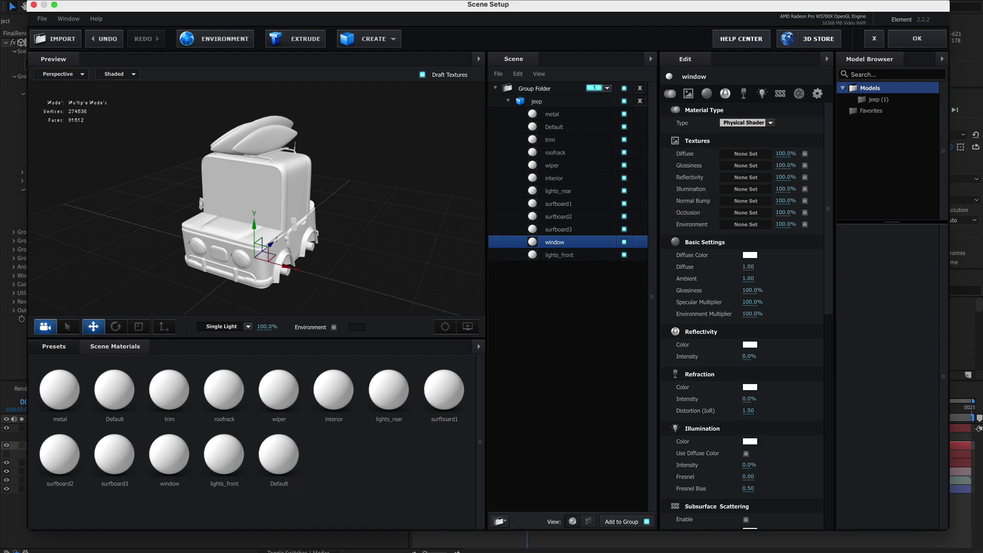
{"action": "left_click", "coordinate": [285, 456]}
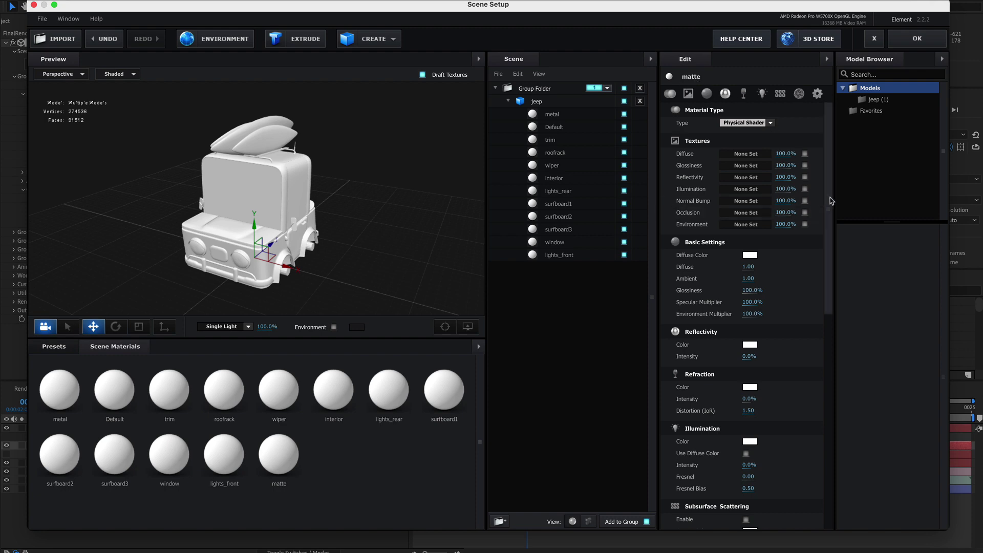
{"action": "scroll", "coordinate": [820, 229], "scroll_direction": "down", "scroll_amount": 10}
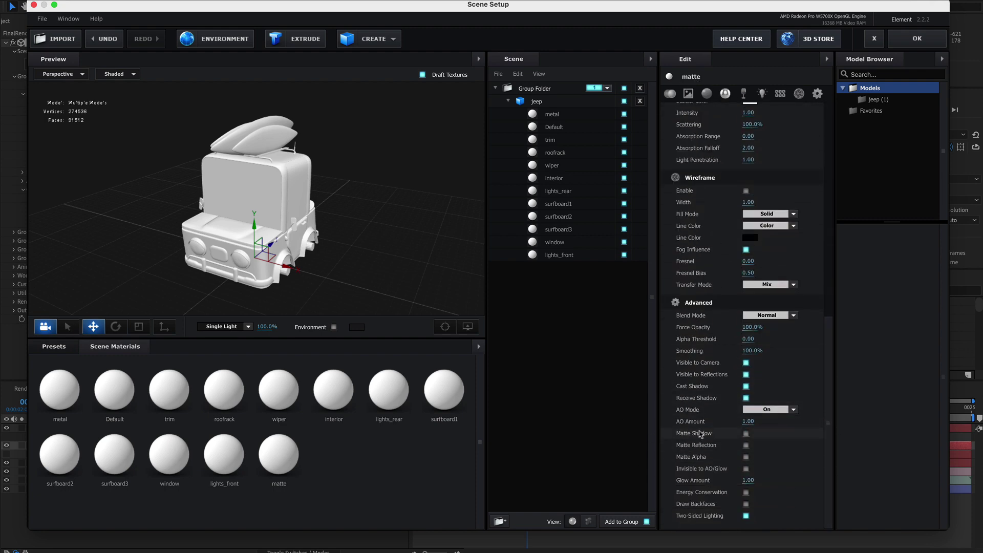
{"action": "left_click", "coordinate": [746, 434]}
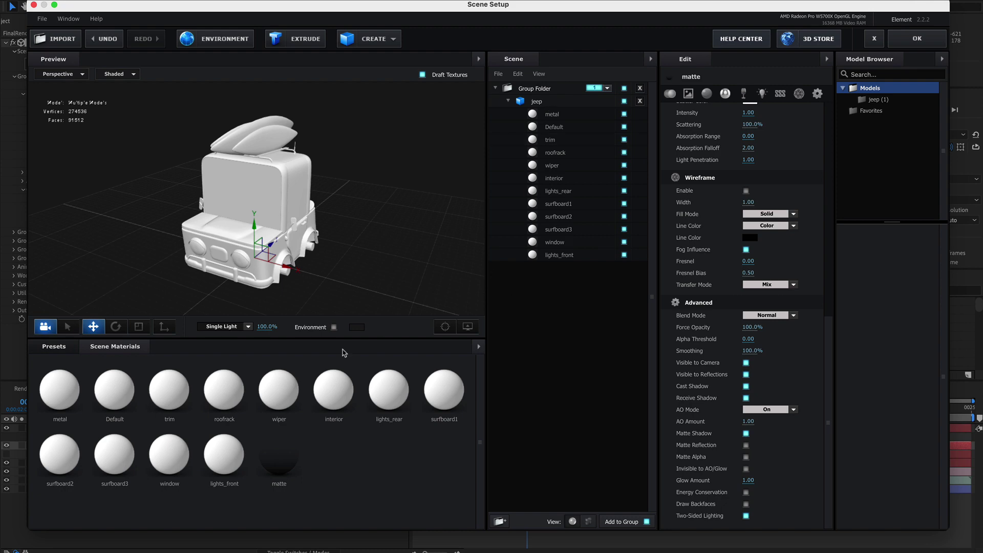
Apply the matte material to the whole jeep model, then reassign the window material to its window surface.
{"action": "left_click_drag", "start_coordinate": [278, 457], "coordinate": [556, 255]}
{"action": "left_click_drag", "start_coordinate": [279, 454], "coordinate": [268, 238]}
{"action": "left_click_drag", "start_coordinate": [296, 454], "coordinate": [540, 100]}
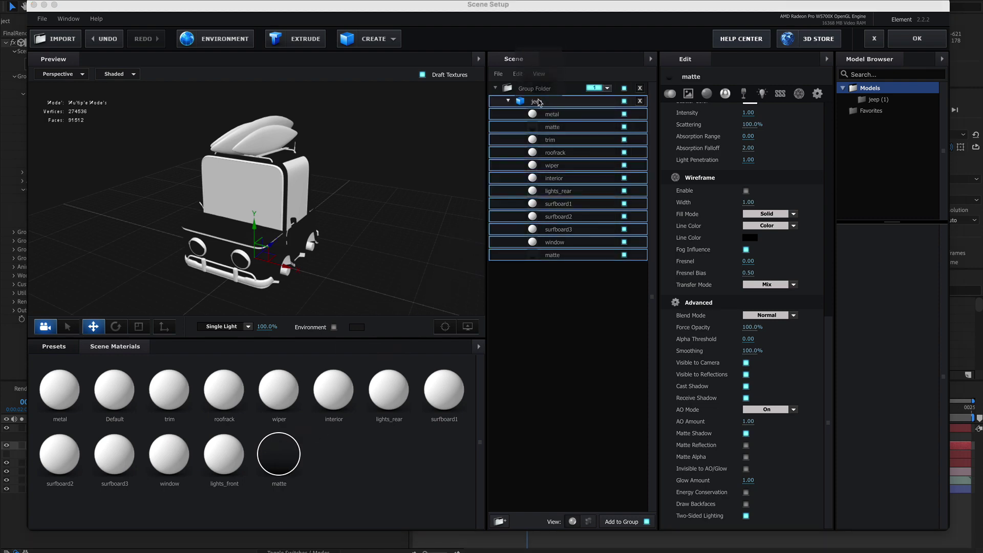
{"action": "left_click_drag", "start_coordinate": [544, 105], "coordinate": [544, 105]}
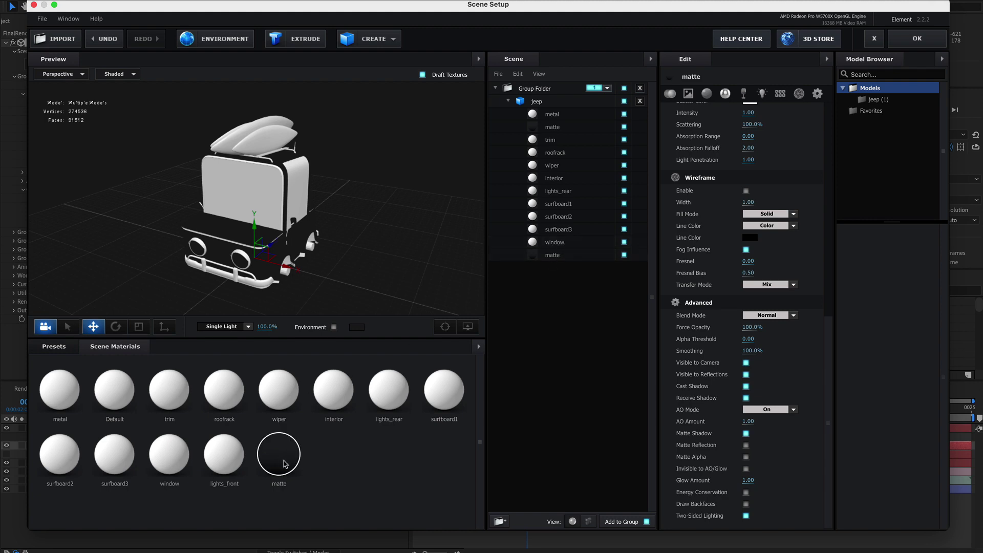
{"action": "left_click_drag", "start_coordinate": [285, 464], "coordinate": [543, 105]}
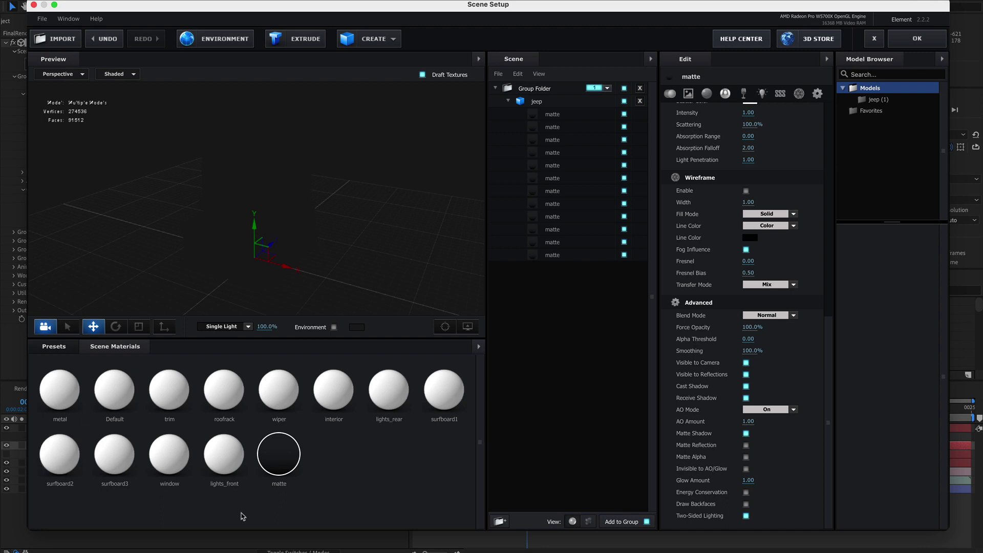
{"action": "left_click_drag", "start_coordinate": [174, 463], "coordinate": [557, 243]}
{"action": "mouse_move", "coordinate": [331, 215]}
{"action": "left_mouse_down"}
{"action": "mouse_move", "coordinate": [368, 182]}
{"action": "mouse_move", "coordinate": [373, 193]}
{"action": "mouse_move", "coordinate": [340, 231]}
{"action": "mouse_move", "coordinate": [324, 206]}
{"action": "mouse_move", "coordinate": [364, 241]}
{"action": "mouse_move", "coordinate": [362, 259]}
{"action": "mouse_move", "coordinate": [346, 215]}
{"action": "mouse_move", "coordinate": [327, 210]}
{"action": "mouse_move", "coordinate": [358, 213]}
{"action": "mouse_move", "coordinate": [331, 198]}
{"action": "left_mouse_up"}
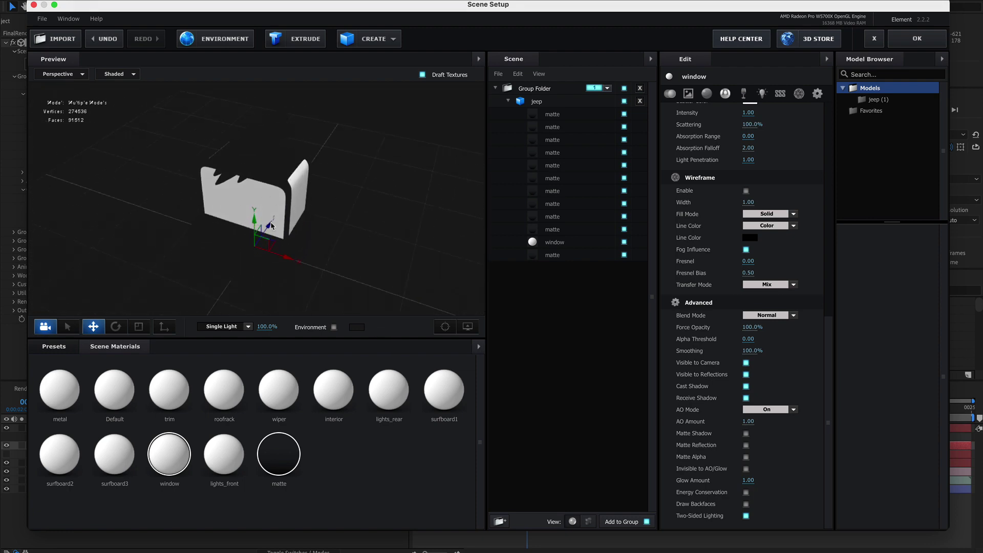
Browse the V1_Environment presets and set the window material's reflectivity intensity to 100%.
{"action": "left_click", "coordinate": [54, 346]}
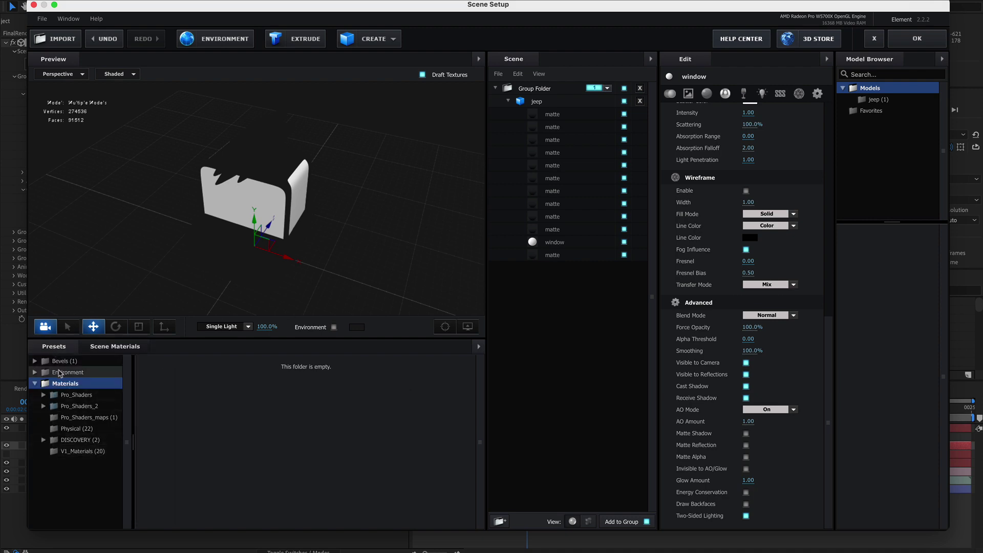
{"action": "left_click", "coordinate": [35, 373]}
{"action": "left_click", "coordinate": [74, 384]}
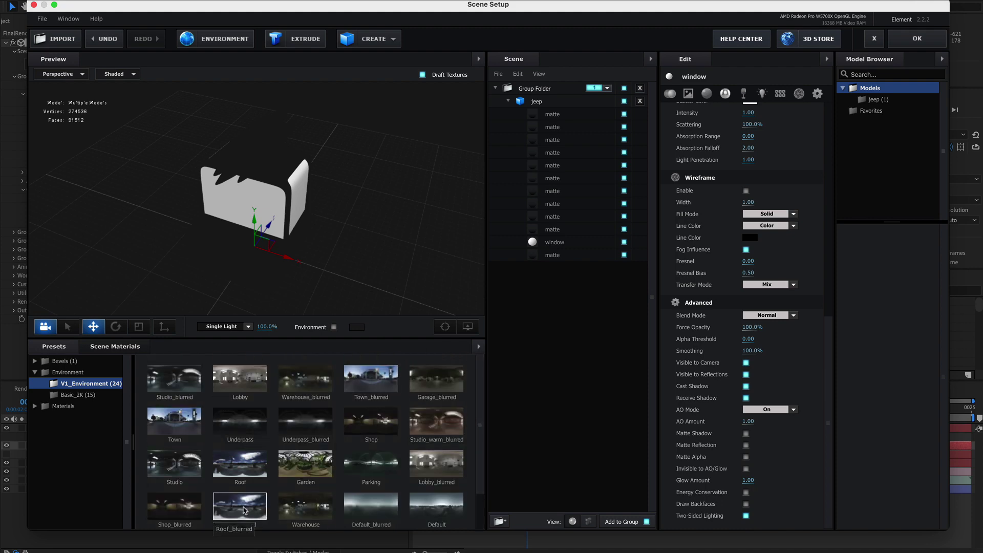
{"action": "left_click", "coordinate": [551, 243]}
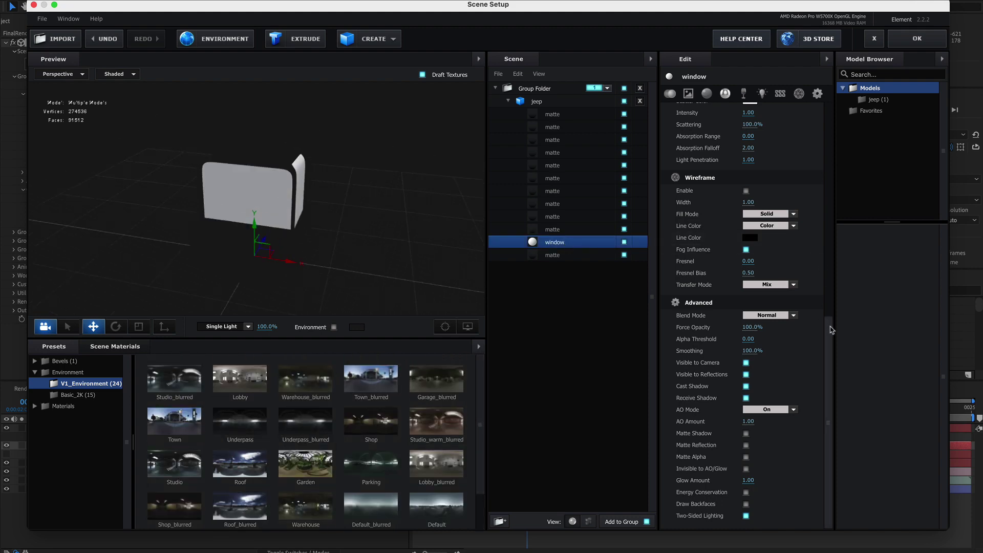
{"action": "left_click_drag", "start_coordinate": [830, 324], "coordinate": [826, 57]}
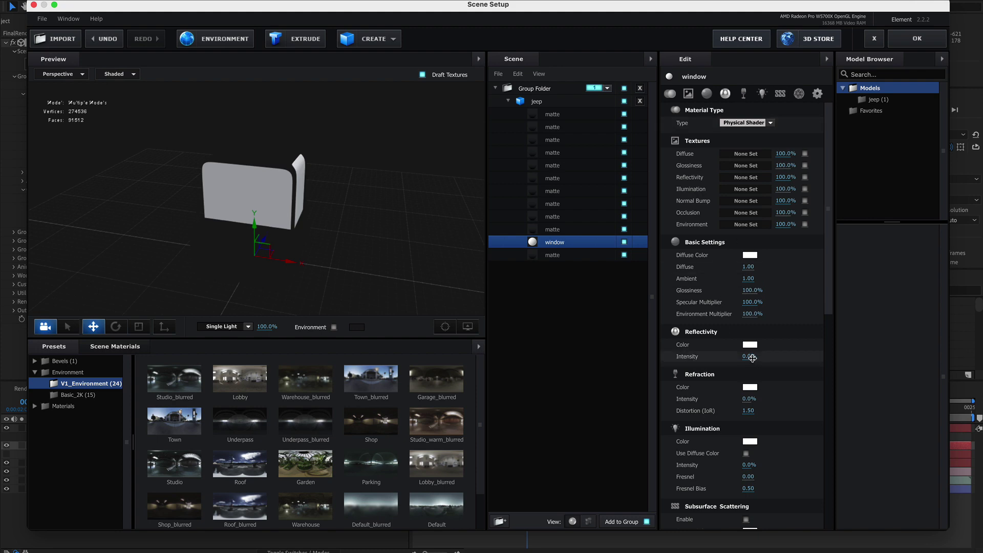
{"action": "left_click_drag", "start_coordinate": [748, 357], "coordinate": [824, 348]}
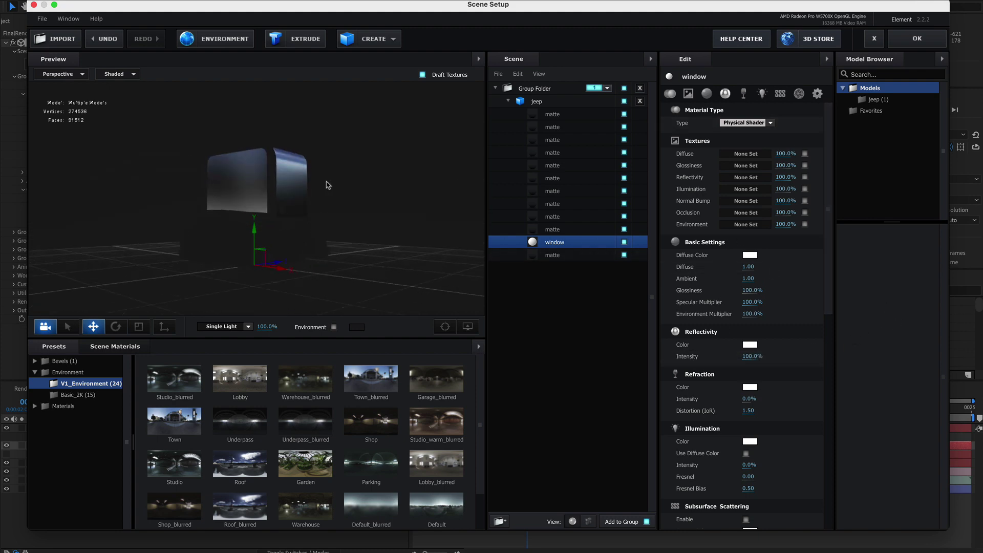
Set the window material's diffuse color to black (000000) and accept the scene setup.
{"action": "left_click", "coordinate": [750, 255]}
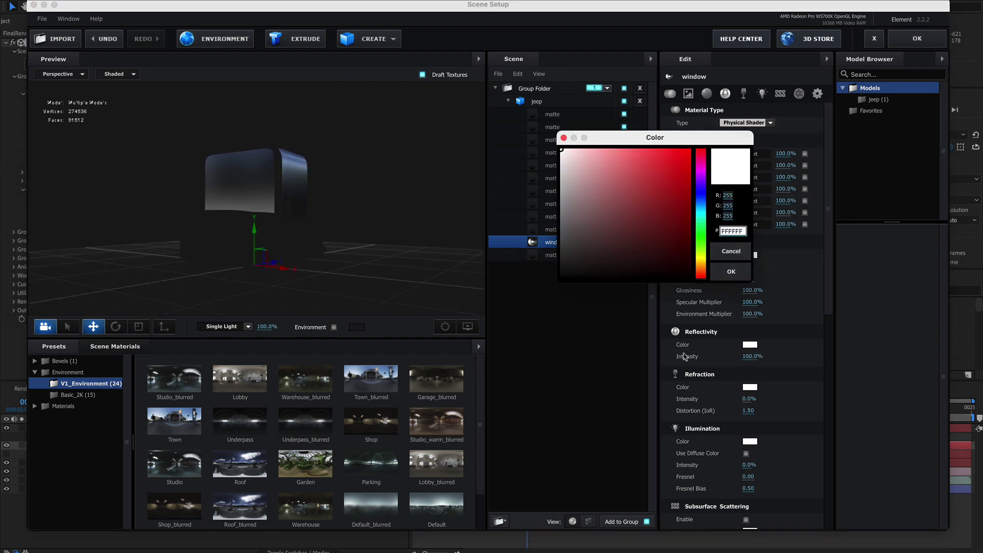
{"action": "left_click", "coordinate": [560, 279]}
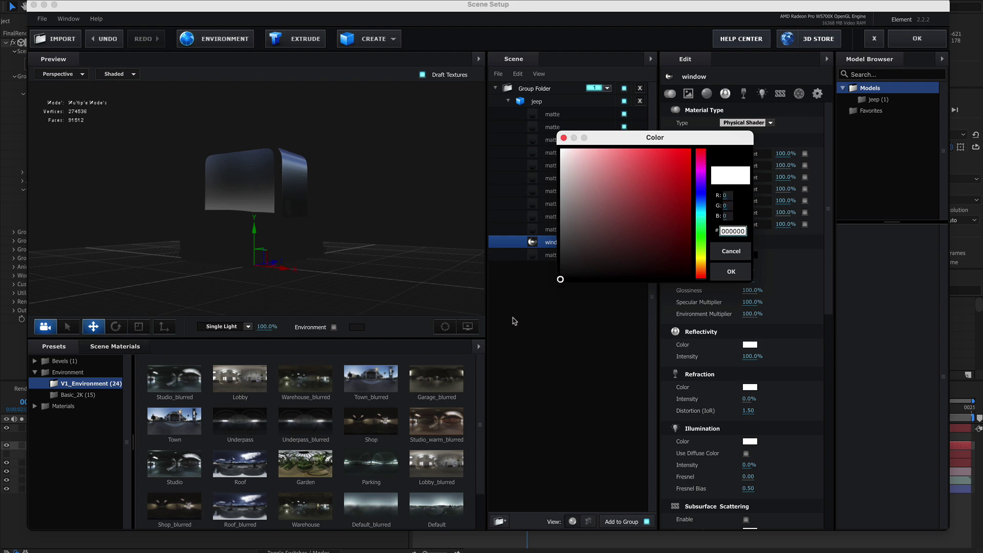
{"action": "left_click", "coordinate": [732, 272]}
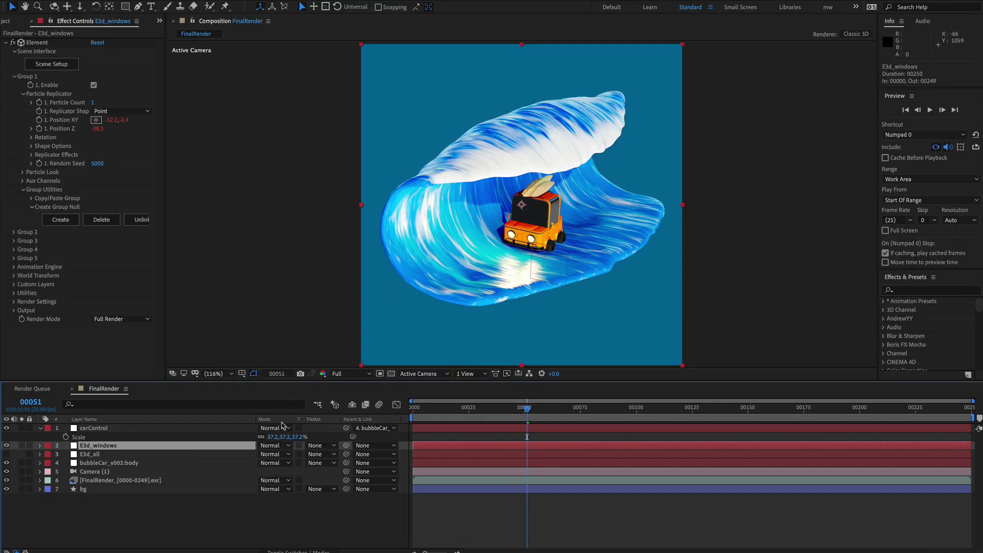
Set the E3d_windows layer's blending mode to Screen and play back the window reflections over the render.
{"action": "left_click", "coordinate": [274, 446]}
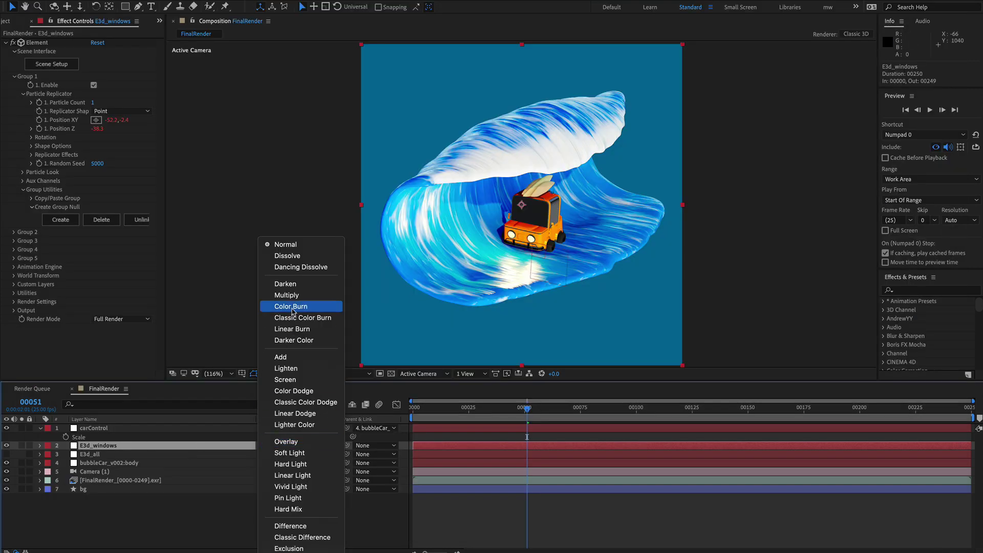
{"action": "left_click", "coordinate": [317, 382]}
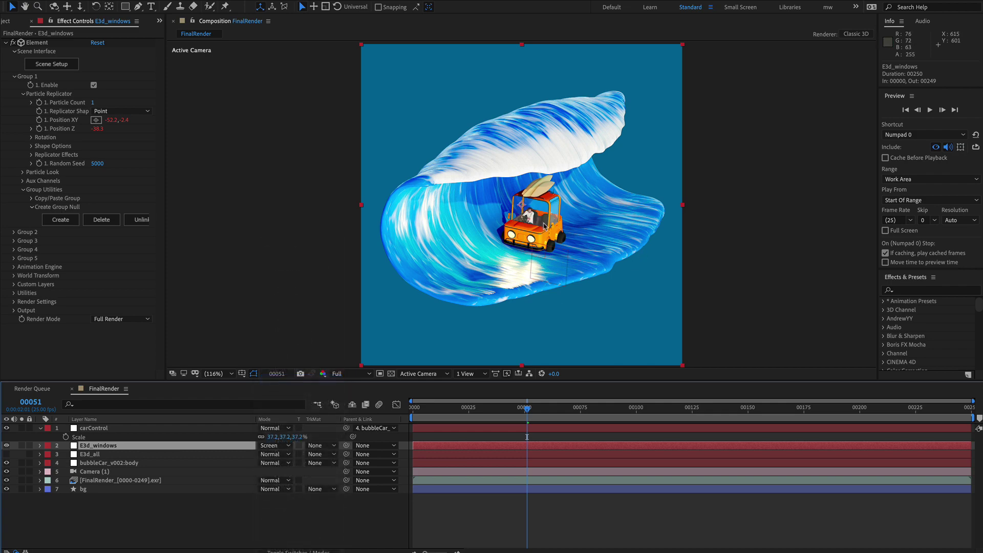
{"action": "key", "text": "space"}
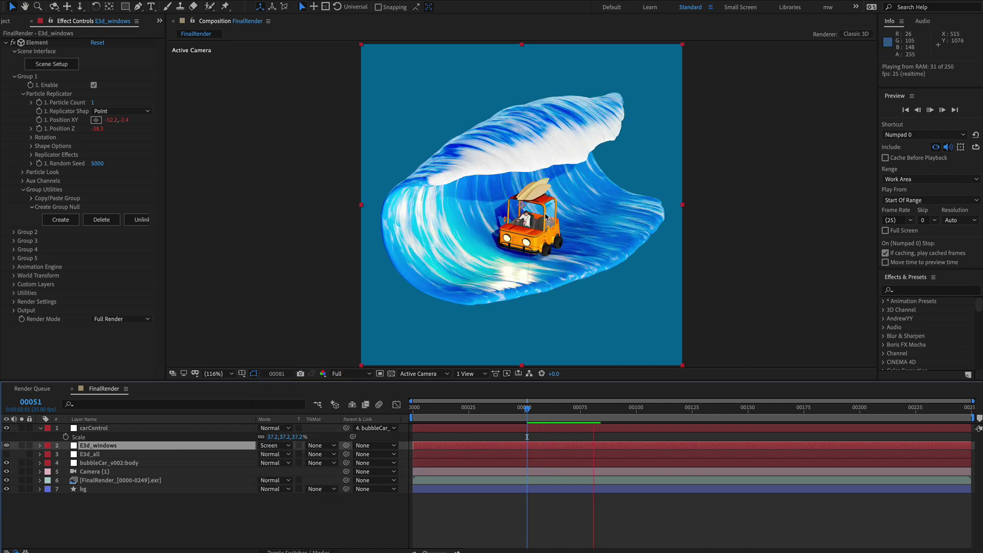
{"action": "key", "text": "space"}
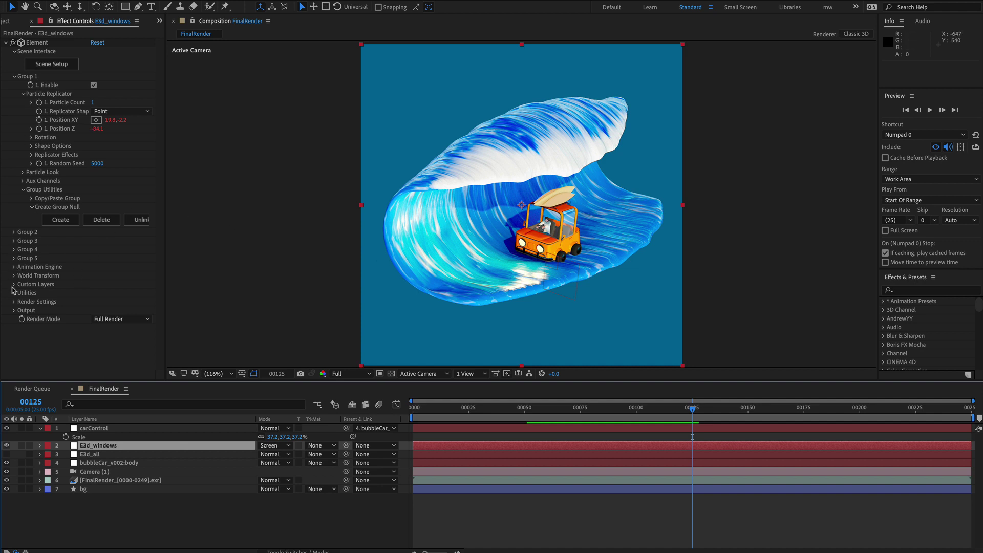
Rotate the physical environment of the E3d_windows Element effect by 26° around Y.
{"action": "left_click", "coordinate": [14, 302]}
{"action": "scroll", "coordinate": [27, 343], "scroll_direction": "down", "scroll_amount": 2}
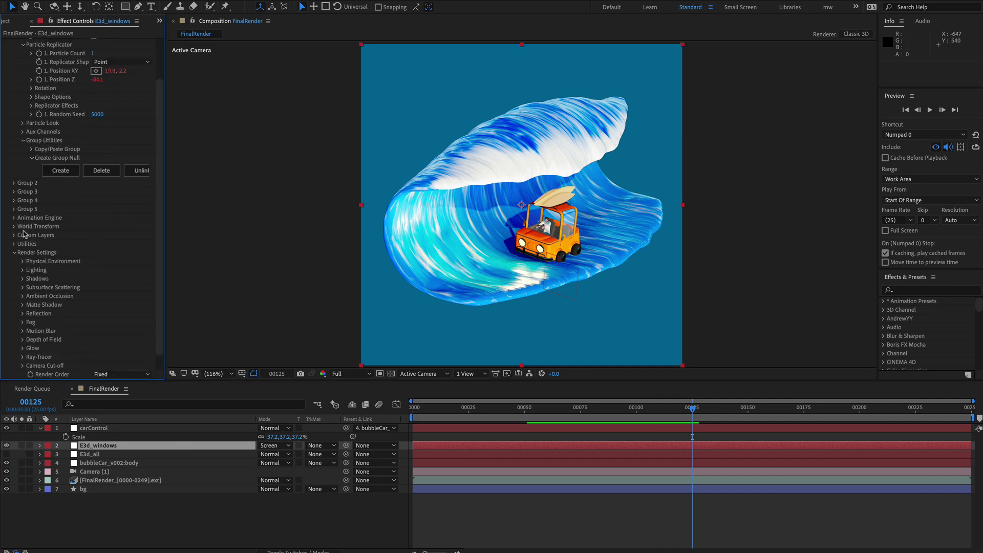
{"action": "left_click", "coordinate": [22, 261]}
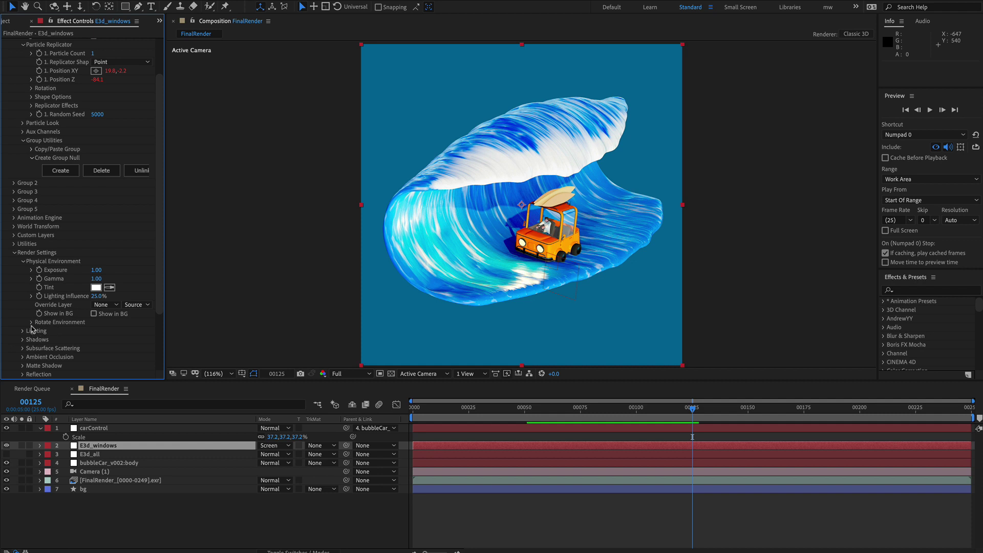
{"action": "left_click", "coordinate": [31, 323]}
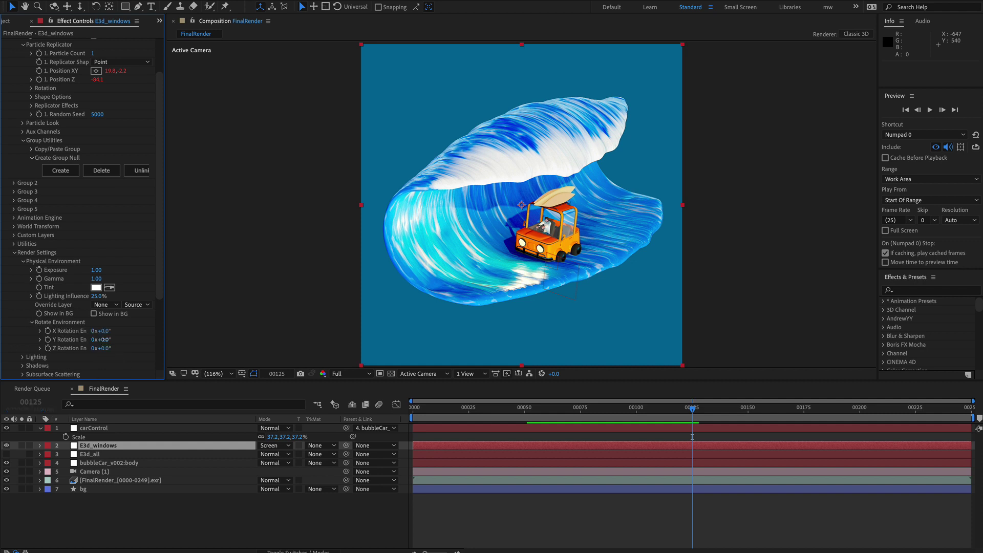
{"action": "left_click_drag", "start_coordinate": [105, 340], "coordinate": [117, 339]}
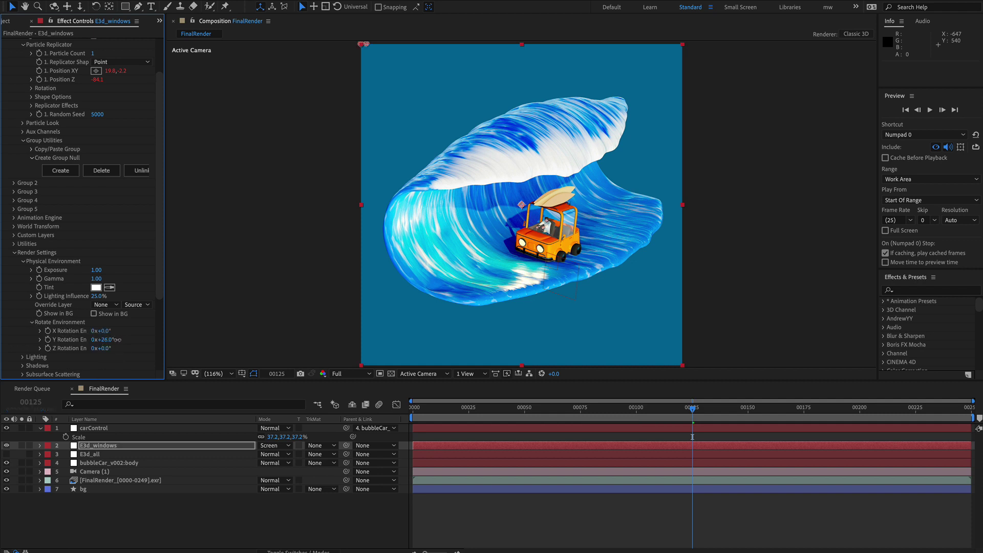
Set the E3d_windows physical environment rotation to 17° around X and 25° around Y.
{"action": "left_click_drag", "start_coordinate": [113, 330], "coordinate": [115, 330]}
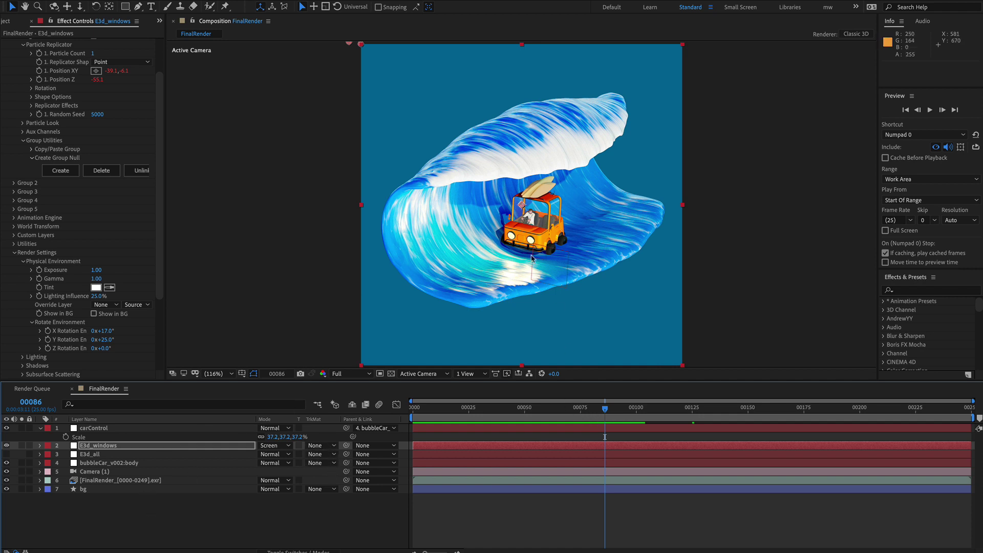
Add an adjustment layer and use a duplicate of E3d_windows above it as its alpha track matte.
{"action": "left_click", "coordinate": [156, 520]}
{"action": "key", "text": "ctrl+alt+y"}
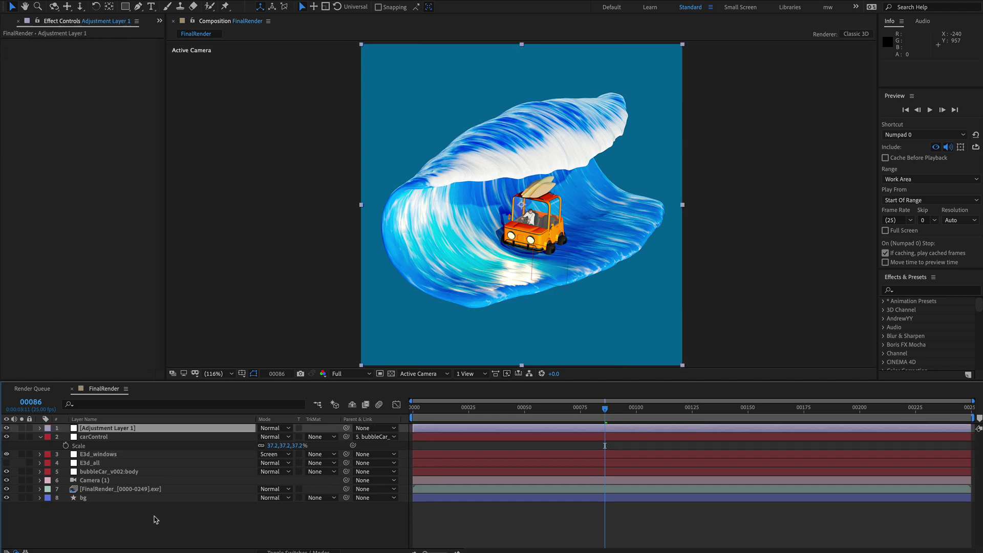
{"action": "left_click", "coordinate": [123, 454]}
{"action": "key", "text": "ctrl+d"}
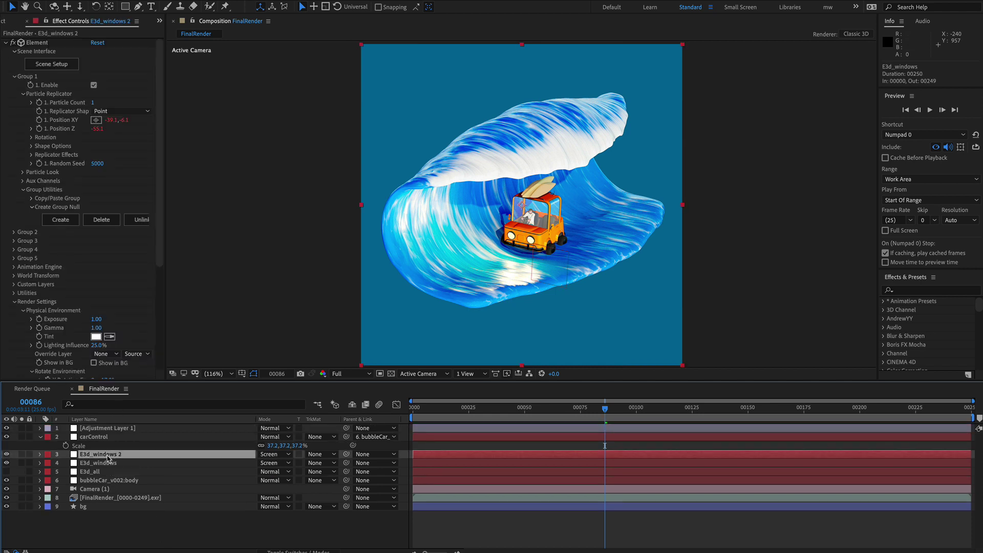
{"action": "left_click_drag", "start_coordinate": [107, 453], "coordinate": [120, 436]}
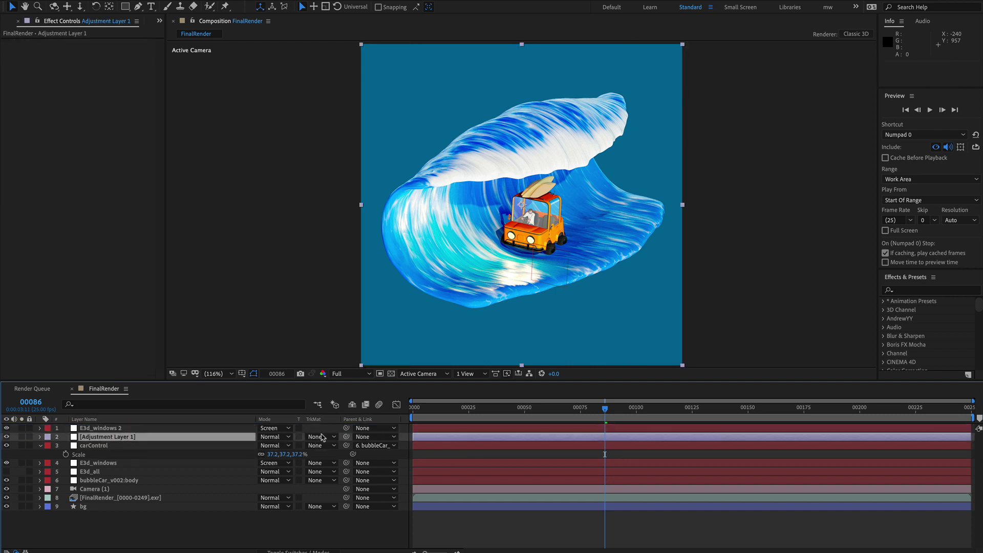
{"action": "left_click", "coordinate": [322, 437]}
{"action": "left_click", "coordinate": [341, 464]}
{"action": "left_click", "coordinate": [134, 439]}
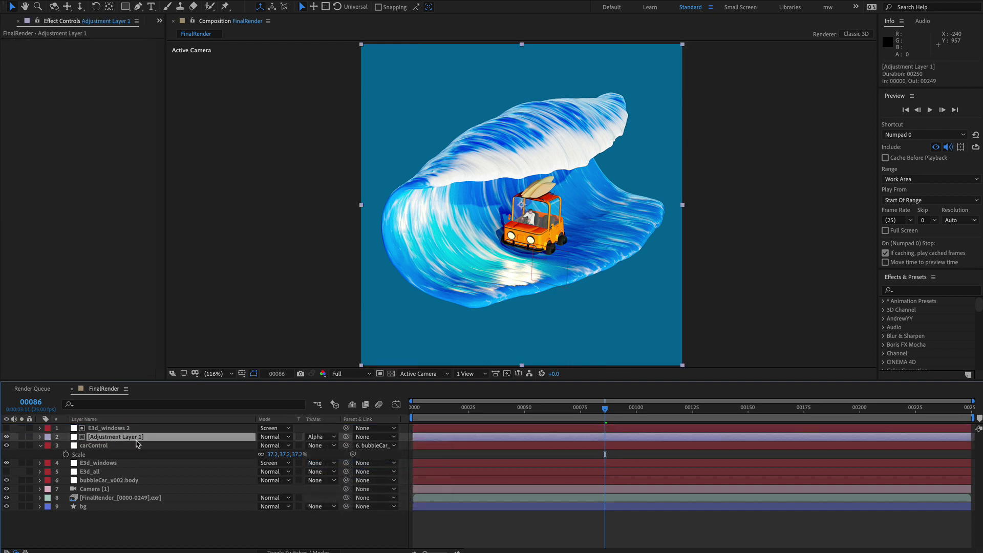
Apply Curves to the adjustment layer with darkened midtones and raised blacks, and move it with its matte beneath E3d_windows.
{"action": "key", "text": "ctrl+space"}
{"action": "left_click", "coordinate": [47, 432]}
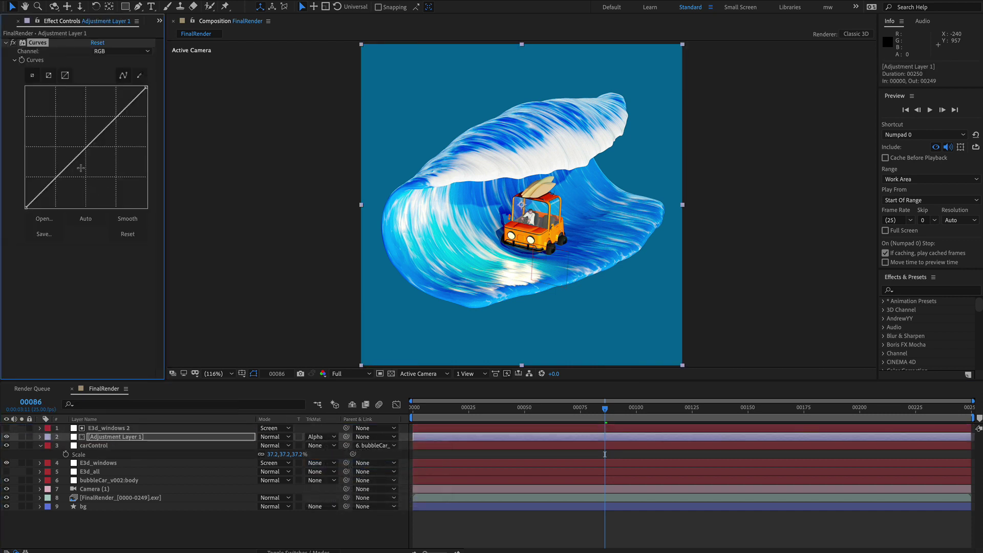
{"action": "left_click_drag", "start_coordinate": [56, 176], "coordinate": [63, 185]}
{"action": "left_click", "coordinate": [108, 428], "text": "shift"}
{"action": "left_click_drag", "start_coordinate": [108, 428], "coordinate": [114, 467]}
{"action": "left_click", "coordinate": [116, 463]}
{"action": "left_click_drag", "start_coordinate": [63, 185], "coordinate": [66, 179]}
{"action": "left_click_drag", "start_coordinate": [27, 207], "coordinate": [68, 176]}
{"action": "left_click", "coordinate": [12, 465]}
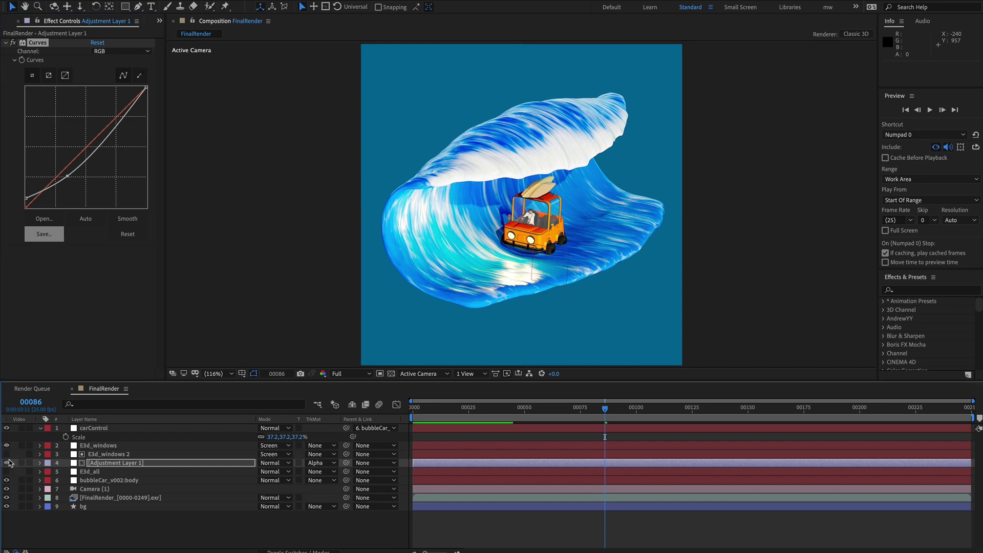
{"action": "key", "text": "space"}
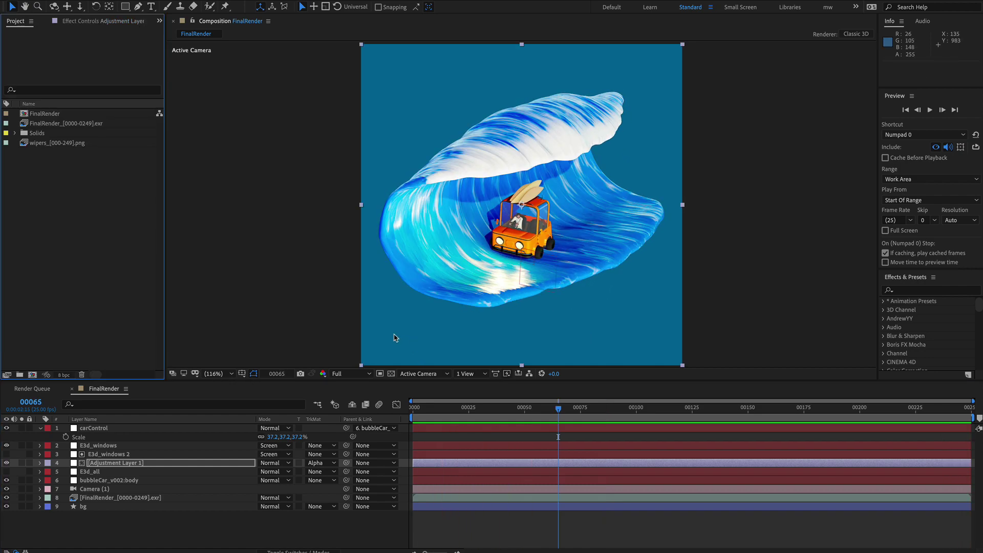
Preview the wipers_[000-249].png sequence, add it on top of the FinalRender composition and play back the result.
{"action": "double_click", "coordinate": [71, 143]}
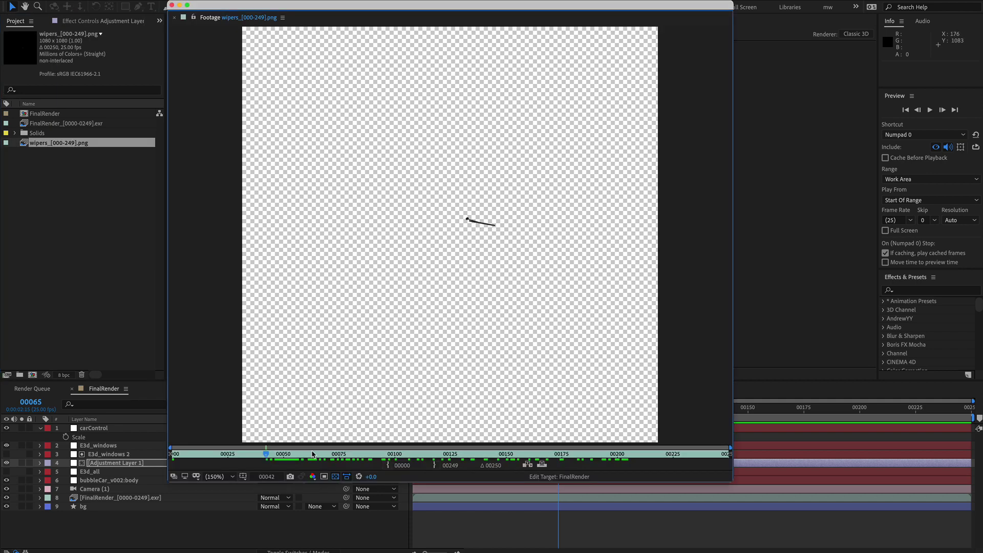
{"action": "left_click", "coordinate": [171, 4]}
{"action": "left_click_drag", "start_coordinate": [94, 152], "coordinate": [512, 201]}
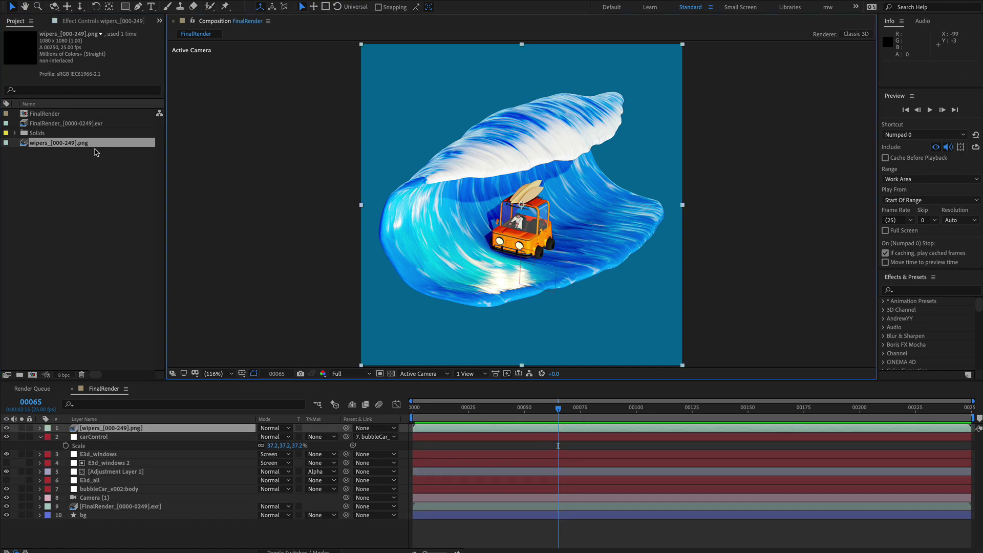
{"action": "key", "text": "space"}
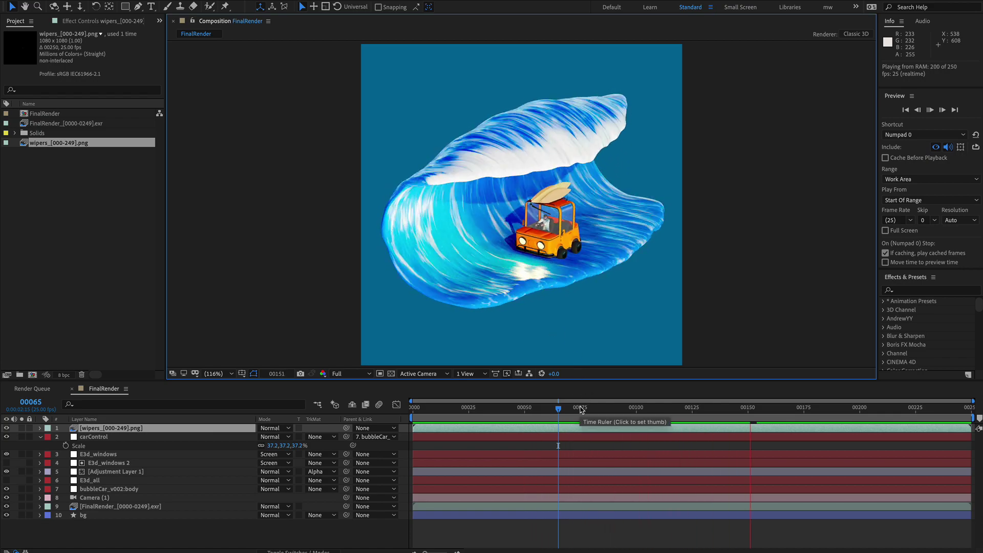
{"action": "key", "text": "space"}
{"action": "key", "text": "space"}
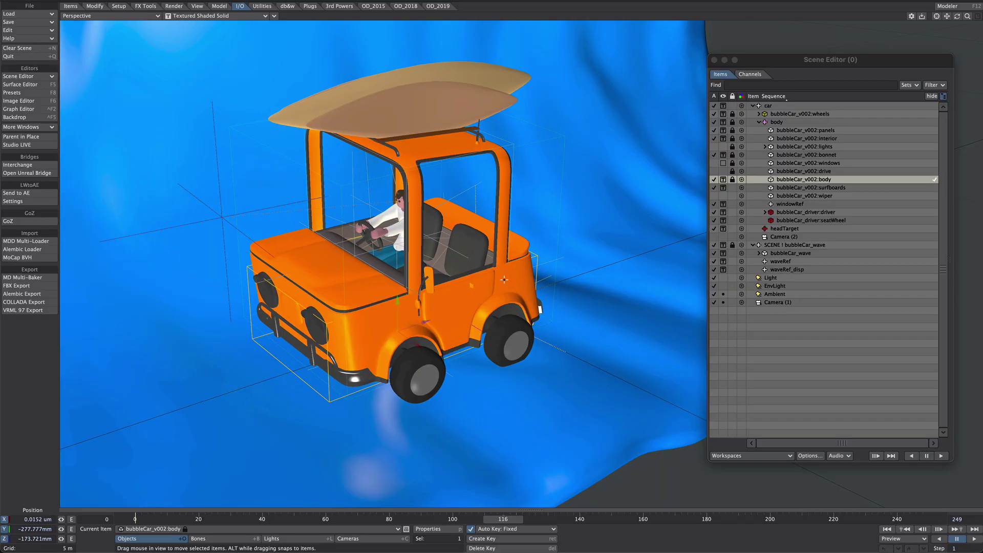
Switch to LightWave and create a null named wipers parented to bubbleCar_v002:windows.
{"action": "key", "text": "ctrl+n"}
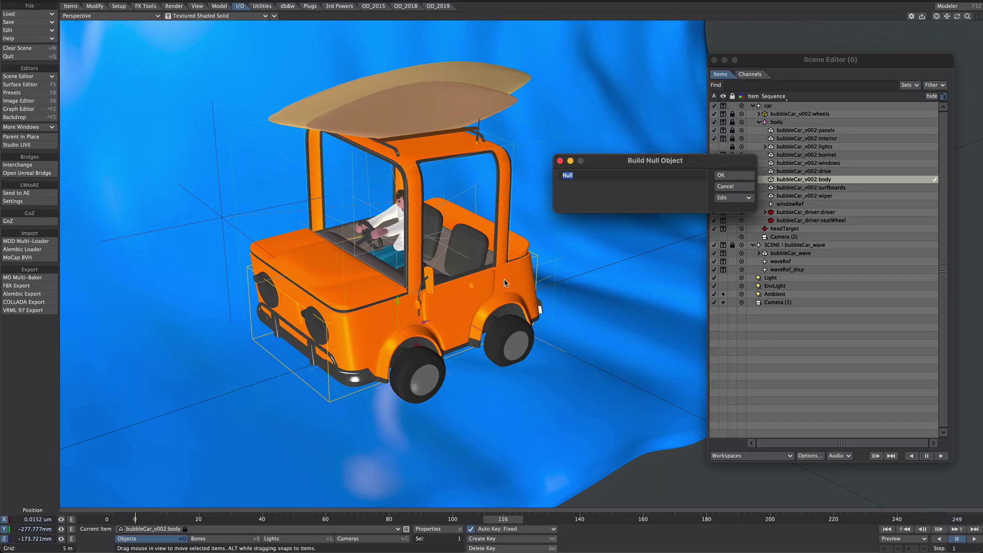
{"action": "key", "text": "Return"}
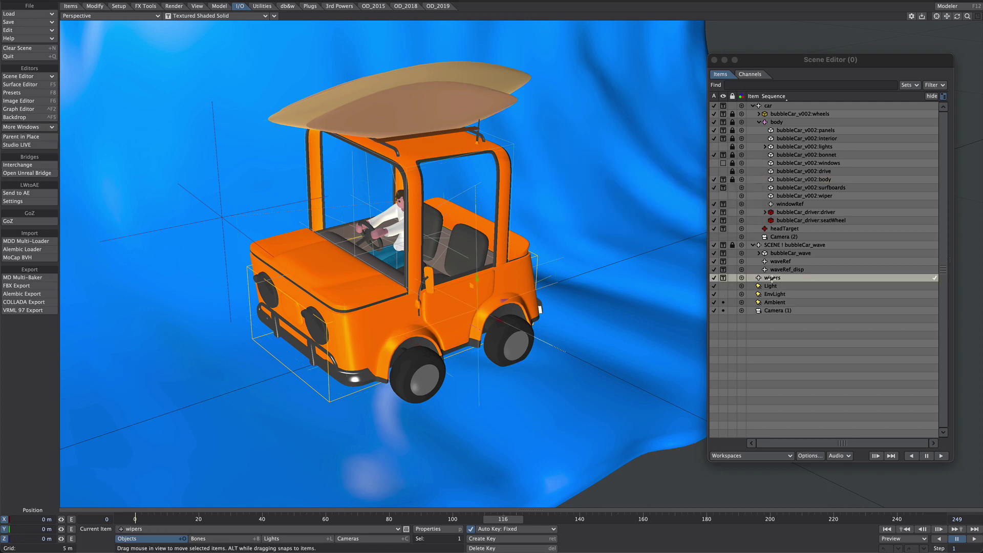
{"action": "left_click_drag", "start_coordinate": [772, 279], "coordinate": [785, 168]}
{"action": "left_click", "coordinate": [713, 200]}
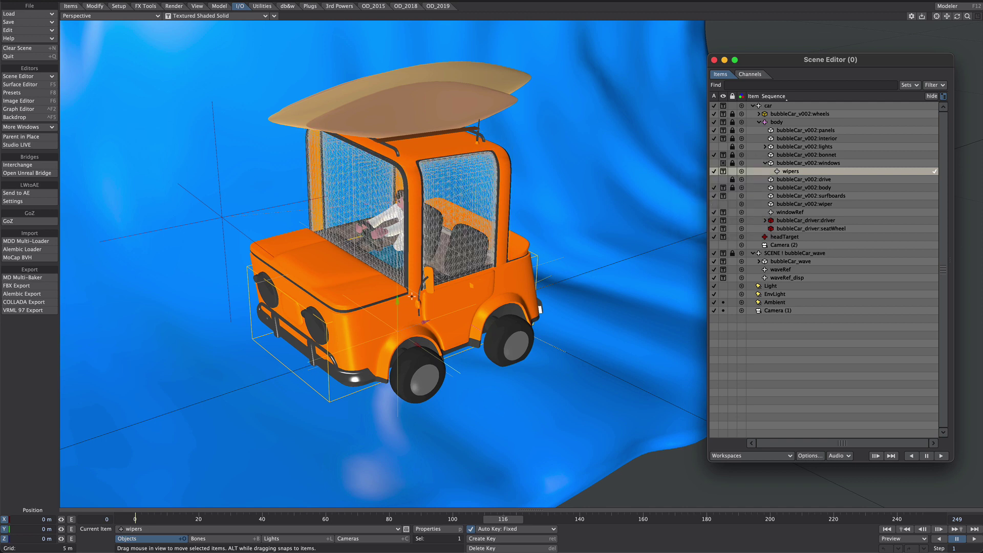
With the windows shown as front face wireframe and the wave hidden, move the wipers null to about Y 720.5 mm, Z -353.7 mm.
{"action": "left_click", "coordinate": [723, 163]}
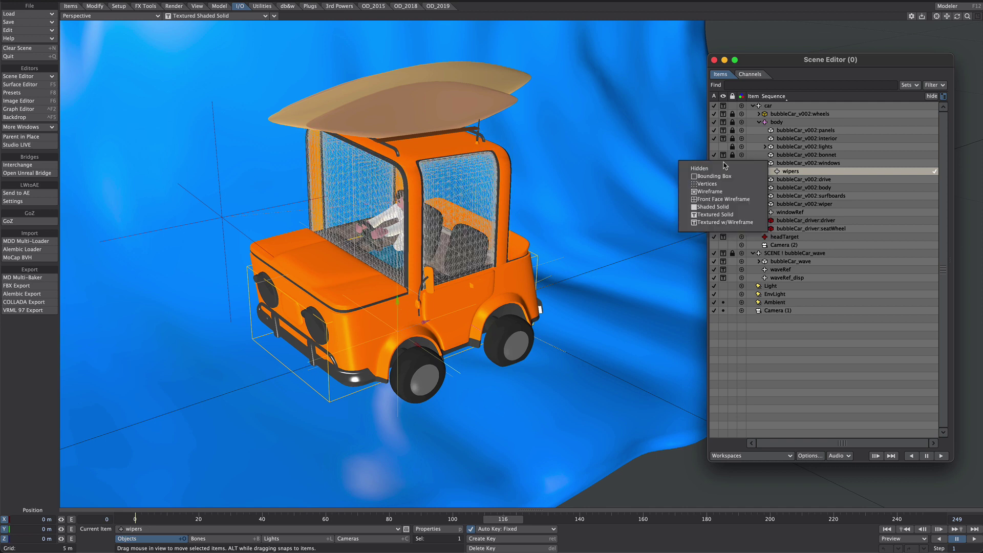
{"action": "left_click", "coordinate": [697, 202]}
{"action": "left_click_drag", "start_coordinate": [398, 304], "coordinate": [379, 221]}
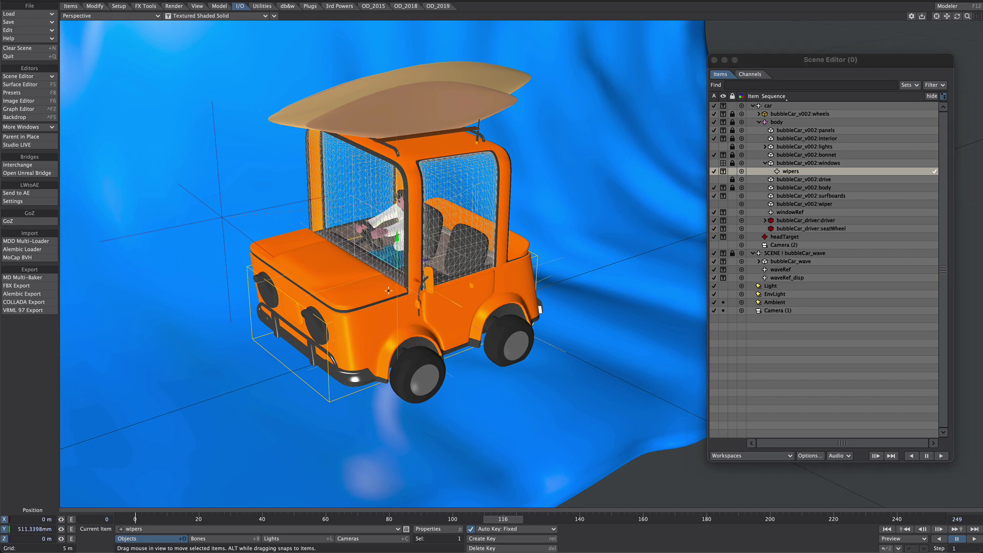
{"action": "left_click_drag", "start_coordinate": [424, 260], "coordinate": [347, 240]}
{"action": "key", "text": "1"}
{"action": "key", "text": "2"}
{"action": "left_click", "coordinate": [723, 262]}
{"action": "left_click_drag", "start_coordinate": [347, 296], "coordinate": [347, 315]}
{"action": "key", "text": "4"}
{"action": "key", "text": "shift+a"}
{"action": "left_click_drag", "start_coordinate": [522, 307], "coordinate": [399, 261]}
{"action": "left_click_drag", "start_coordinate": [558, 263], "coordinate": [551, 264]}
{"action": "left_click_drag", "start_coordinate": [399, 287], "coordinate": [543, 297]}
{"action": "scroll", "coordinate": [562, 247], "scroll_direction": "down", "scroll_amount": 10}
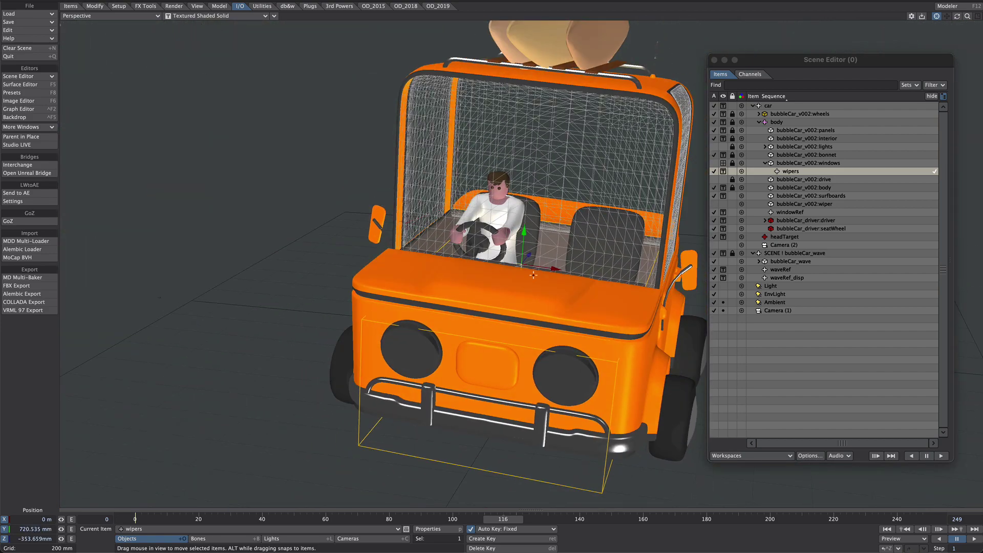
Send the wipers null from LightWave to After Effects and hide the resulting wipers layer in FinalRender.
{"action": "key", "text": "6"}
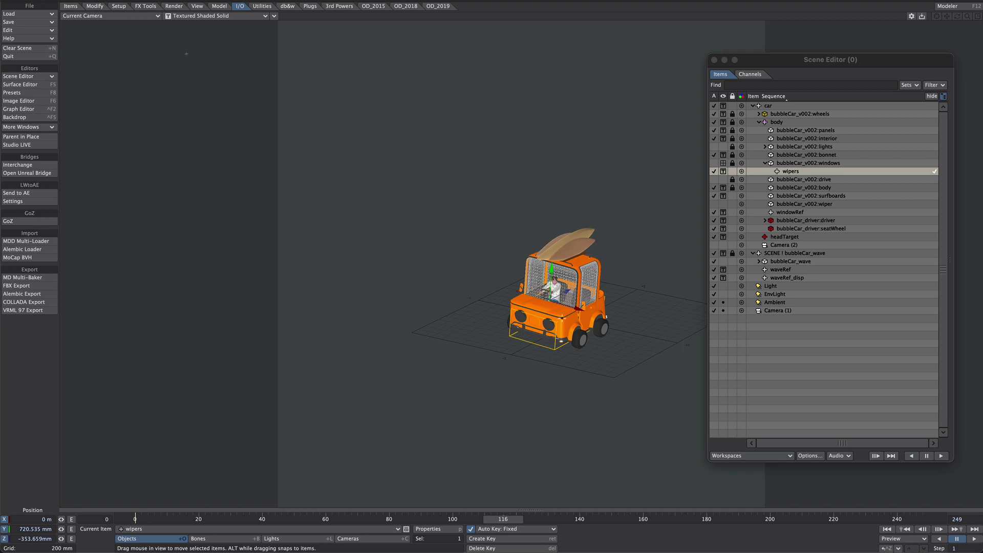
{"action": "left_click", "coordinate": [783, 199]}
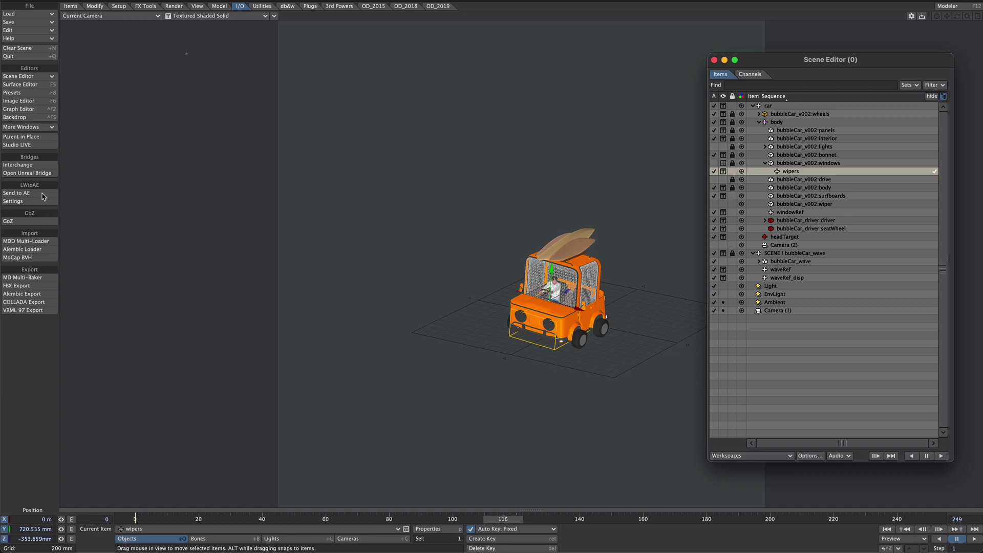
{"action": "left_click", "coordinate": [44, 197]}
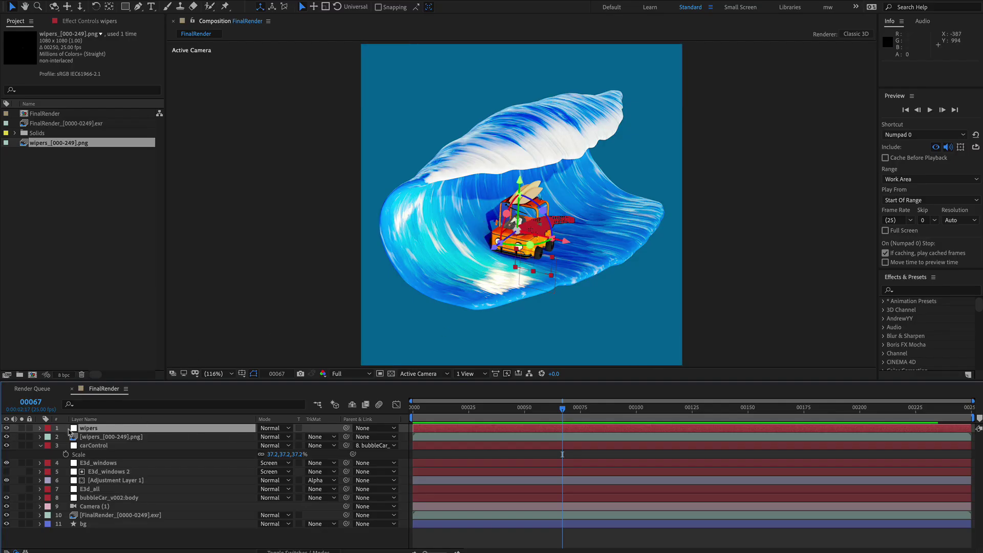
{"action": "left_click", "coordinate": [6, 429]}
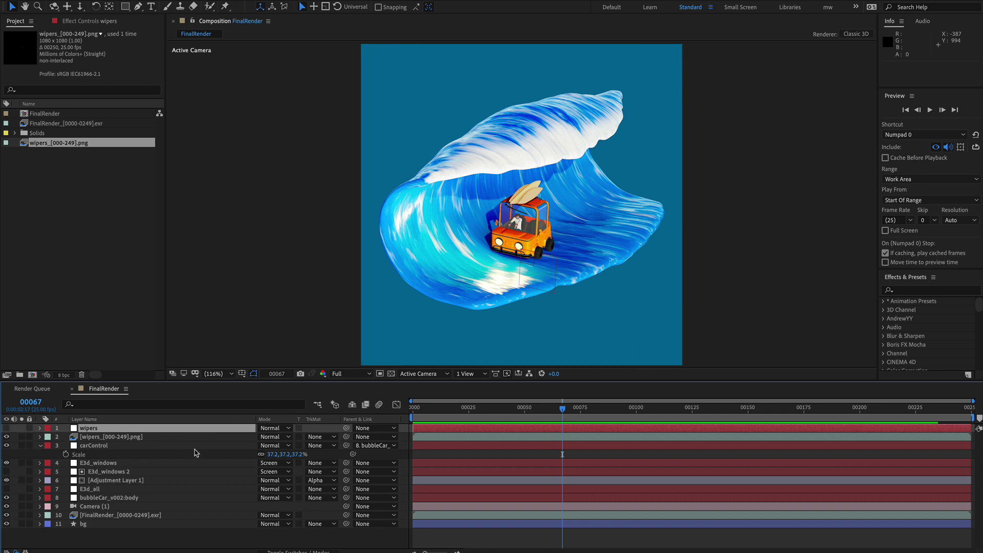
Create a 1080 × 1080 px white solid named hole and move its anchor point to the middle of its bottom edge.
{"action": "key", "text": "super+y"}
{"action": "type", "text": "ho"}
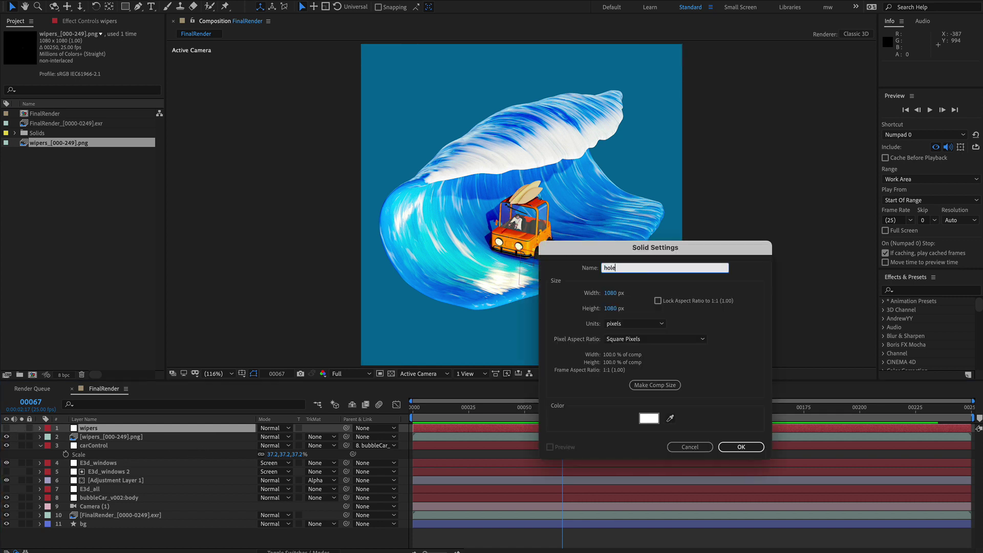
{"action": "type", "text": "le"}
{"action": "key", "text": "Return"}
{"action": "key", "text": "y"}
{"action": "left_click_drag", "start_coordinate": [523, 208], "coordinate": [522, 365]}
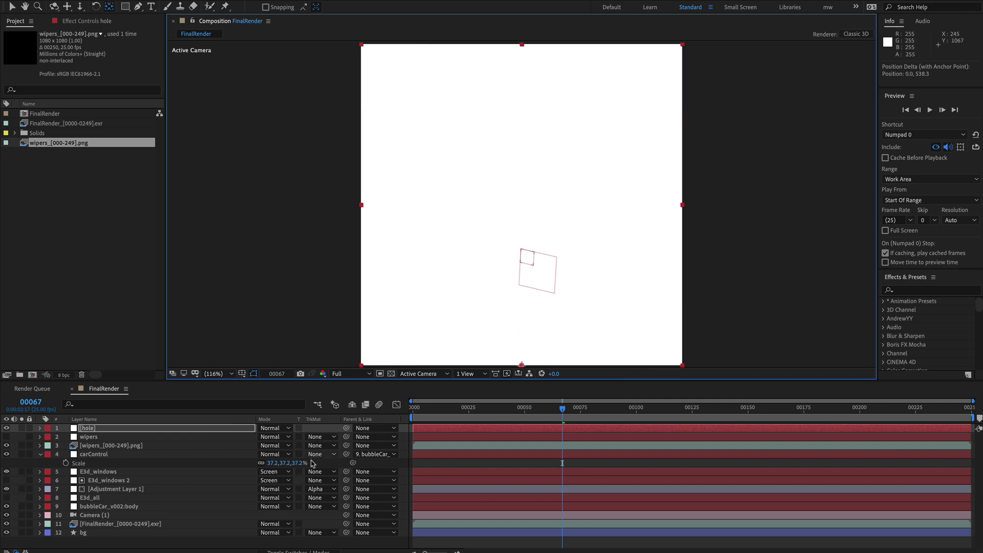
Make the hole solid 3D, parent it to the wipers layer at its position and scale it to 9.3%.
{"action": "key", "text": "F4"}
{"action": "left_click", "coordinate": [315, 429]}
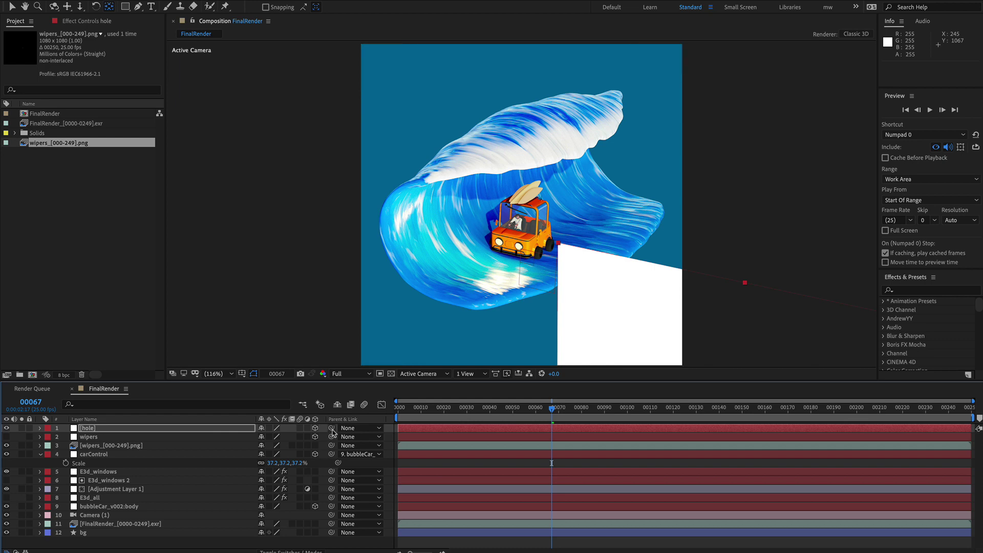
{"action": "left_click_drag", "start_coordinate": [137, 402], "coordinate": [104, 438]}
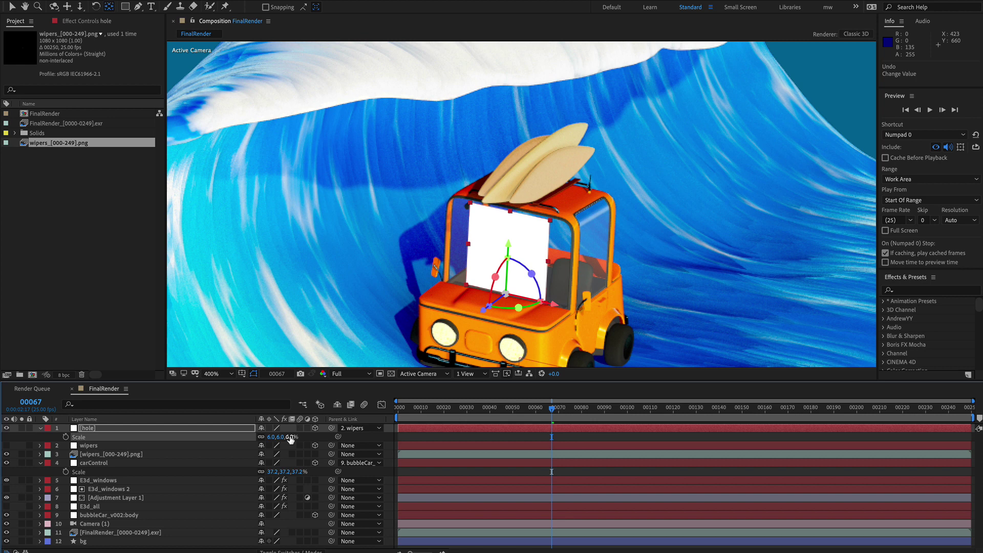
{"action": "left_click_drag", "start_coordinate": [291, 437], "coordinate": [305, 437]}
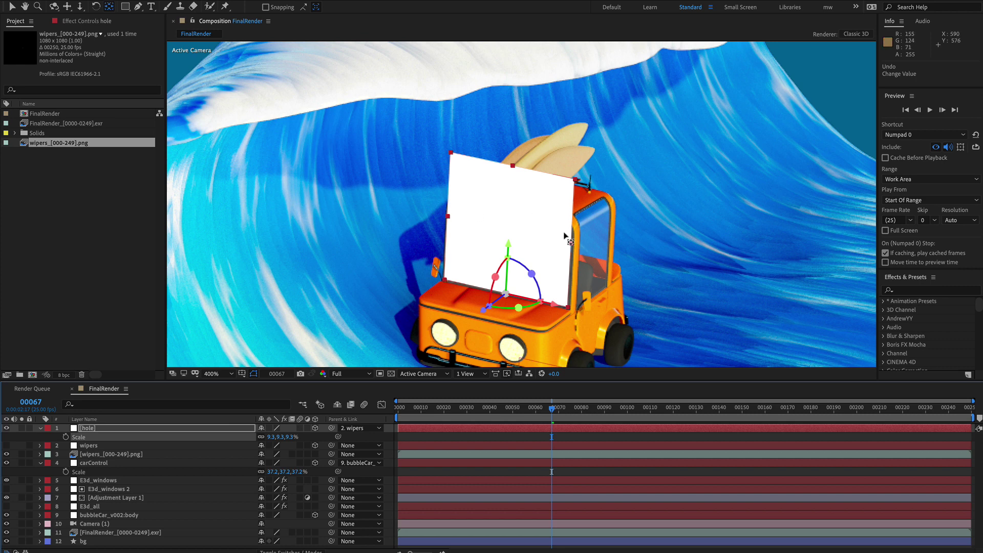
Set the hole layer's opacity to 43% and move it beneath the wipers_[000-249].png layer.
{"action": "left_click", "coordinate": [259, 436]}
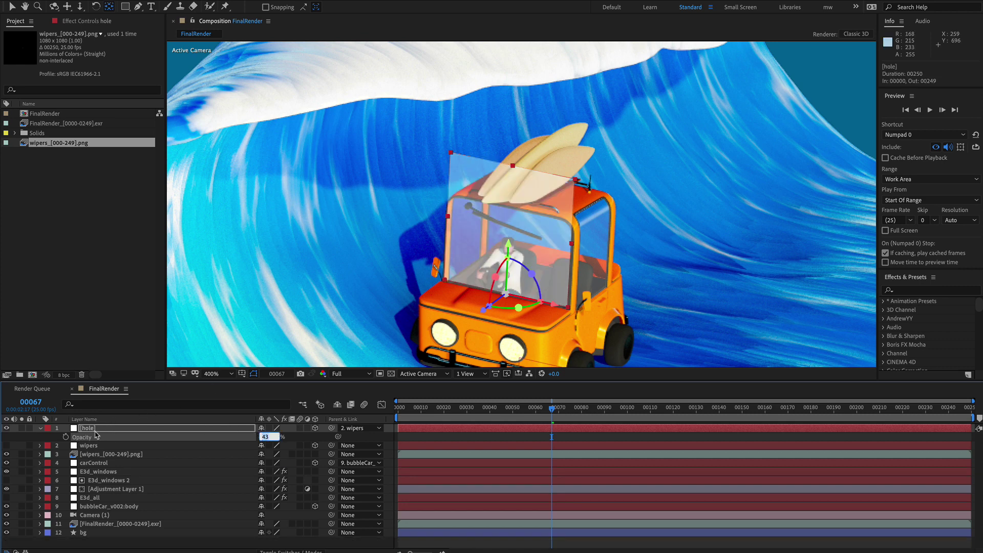
{"action": "key", "text": "Return"}
{"action": "left_click_drag", "start_coordinate": [90, 434], "coordinate": [90, 464]}
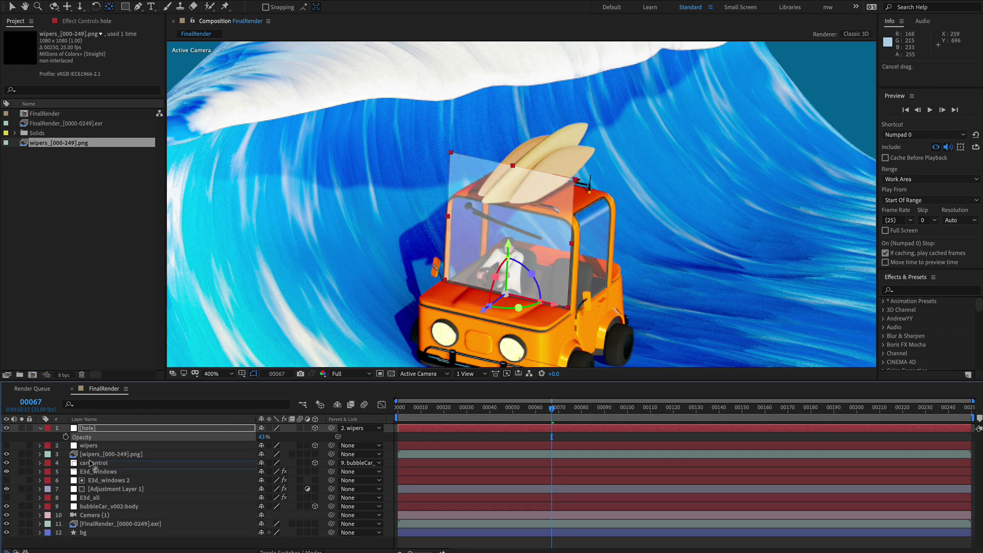
{"action": "left_click_drag", "start_coordinate": [106, 429], "coordinate": [117, 458]}
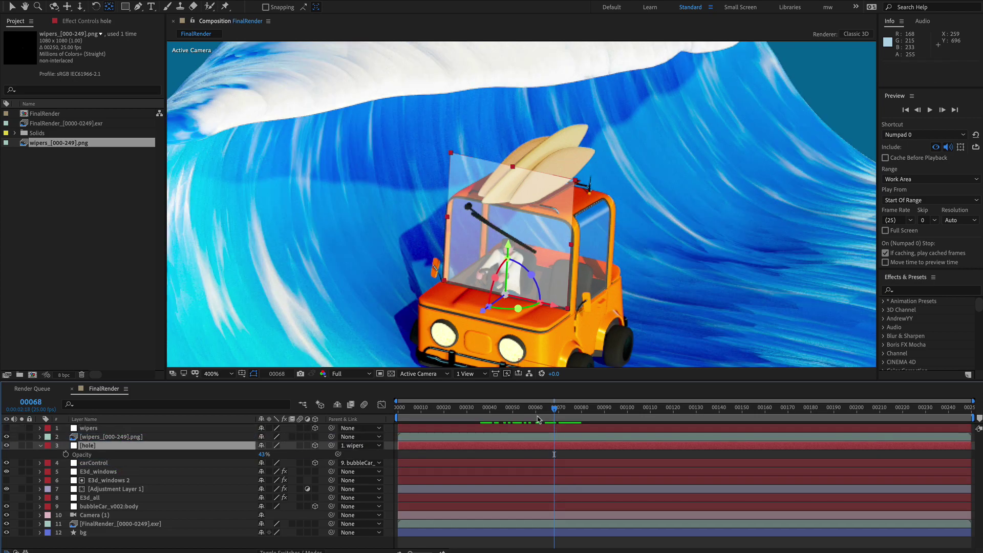
Scrub through the wiper sweep to frame 60 and open the hole solid in an enlarged layer viewer beside the composition.
{"action": "mouse_move", "coordinate": [538, 406]}
{"action": "left_mouse_down"}
{"action": "mouse_move", "coordinate": [463, 411]}
{"action": "mouse_move", "coordinate": [542, 416]}
{"action": "mouse_move", "coordinate": [530, 421]}
{"action": "left_mouse_up"}
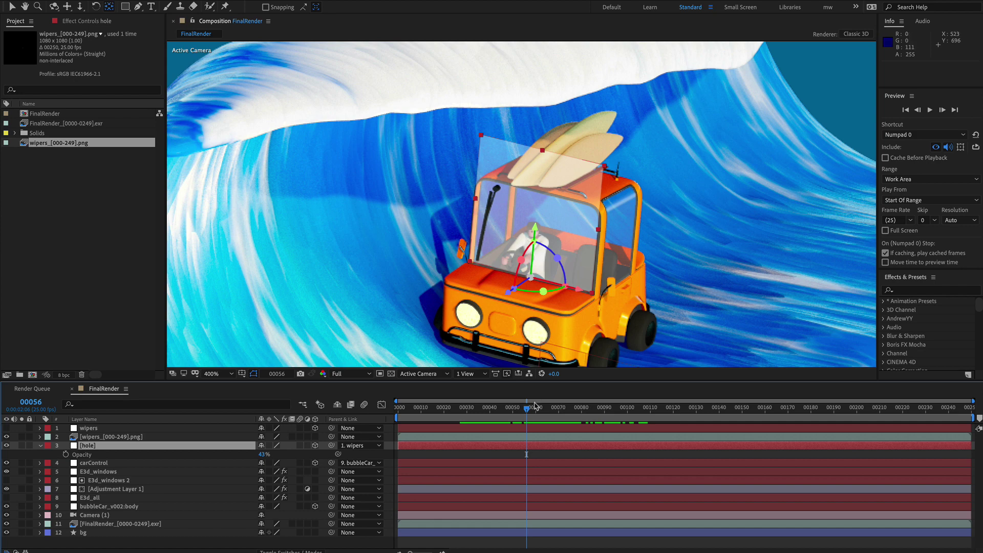
{"action": "mouse_move", "coordinate": [517, 417]}
{"action": "left_mouse_down"}
{"action": "mouse_move", "coordinate": [509, 417]}
{"action": "mouse_move", "coordinate": [536, 417]}
{"action": "left_mouse_up"}
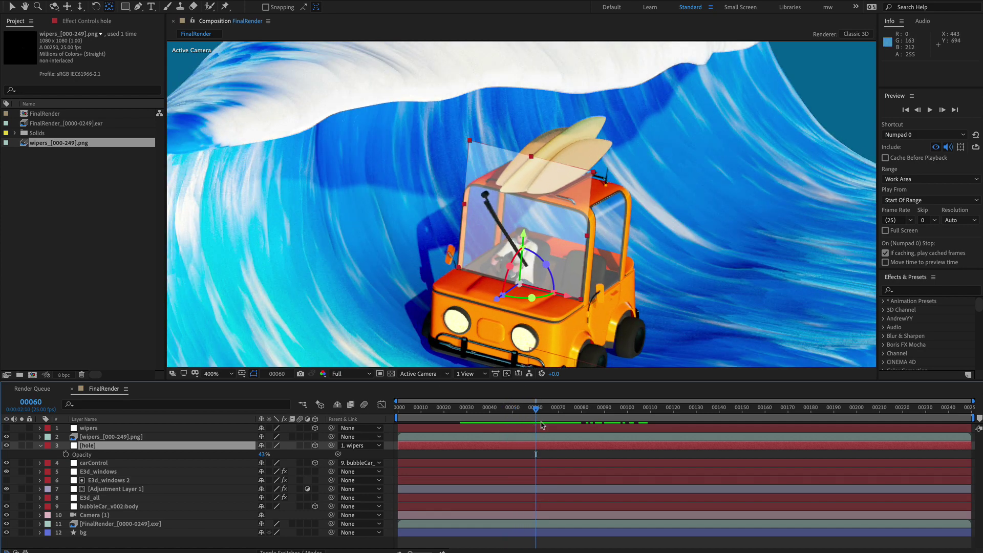
{"action": "left_click", "coordinate": [193, 28]}
{"action": "double_click", "coordinate": [87, 447]}
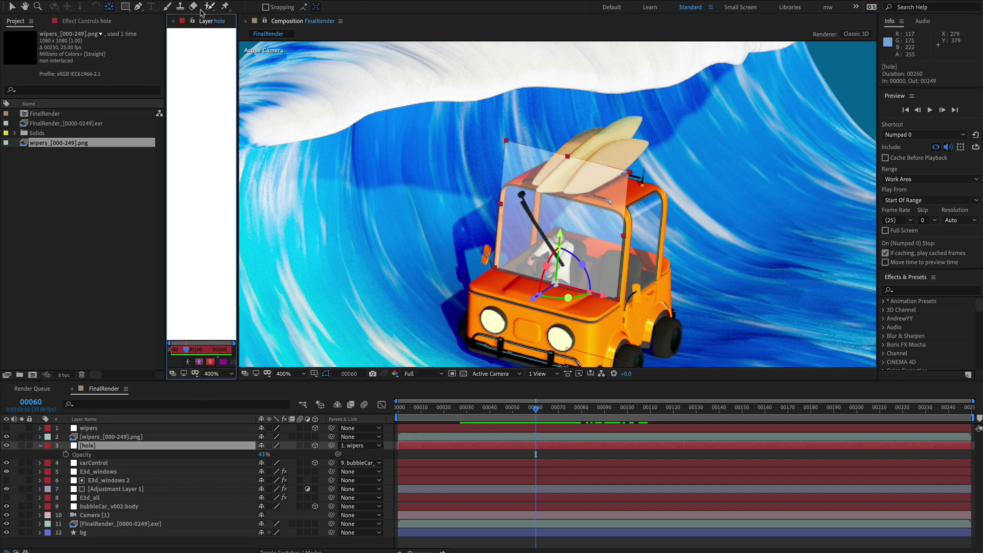
{"action": "left_click_drag", "start_coordinate": [238, 123], "coordinate": [570, 125]}
{"action": "scroll", "coordinate": [401, 180], "scroll_direction": "down", "scroll_amount": 1}
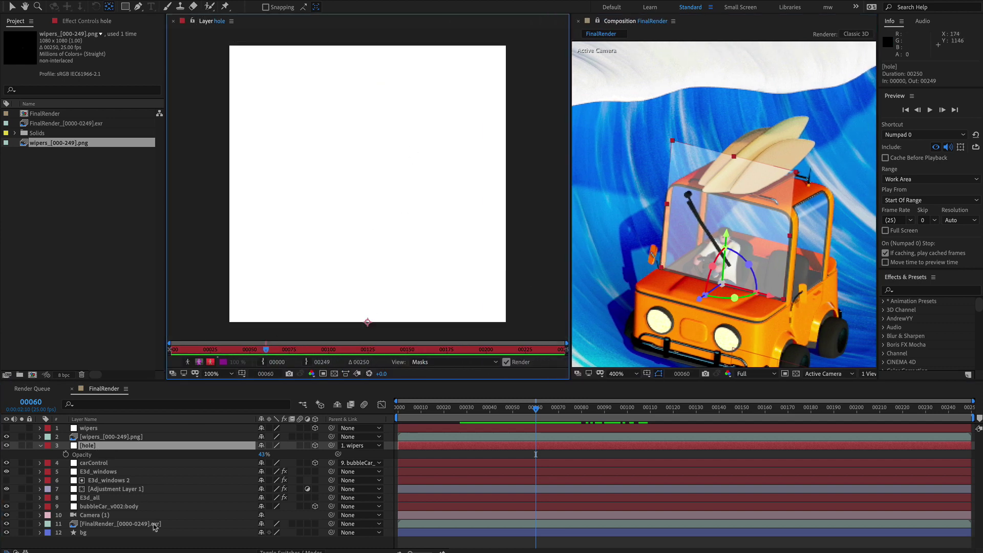
Draw a large circular mask on the hole solid, then enlarge and position it to follow the wiper's outer sweep.
{"action": "left_click_drag", "start_coordinate": [125, 6], "coordinate": [153, 29]}
{"action": "left_click_drag", "start_coordinate": [250, 147], "coordinate": [406, 258]}
{"action": "key", "text": "ctrl+t"}
{"action": "left_click_drag", "start_coordinate": [250, 147], "coordinate": [107, 5]}
{"action": "left_click_drag", "start_coordinate": [317, 164], "coordinate": [333, 161]}
{"action": "left_click_drag", "start_coordinate": [424, 302], "coordinate": [458, 319]}
{"action": "left_click_drag", "start_coordinate": [377, 226], "coordinate": [375, 225]}
{"action": "left_click_drag", "start_coordinate": [435, 314], "coordinate": [439, 318]}
{"action": "left_click_drag", "start_coordinate": [541, 413], "coordinate": [575, 419]}
{"action": "left_click_drag", "start_coordinate": [389, 243], "coordinate": [442, 243]}
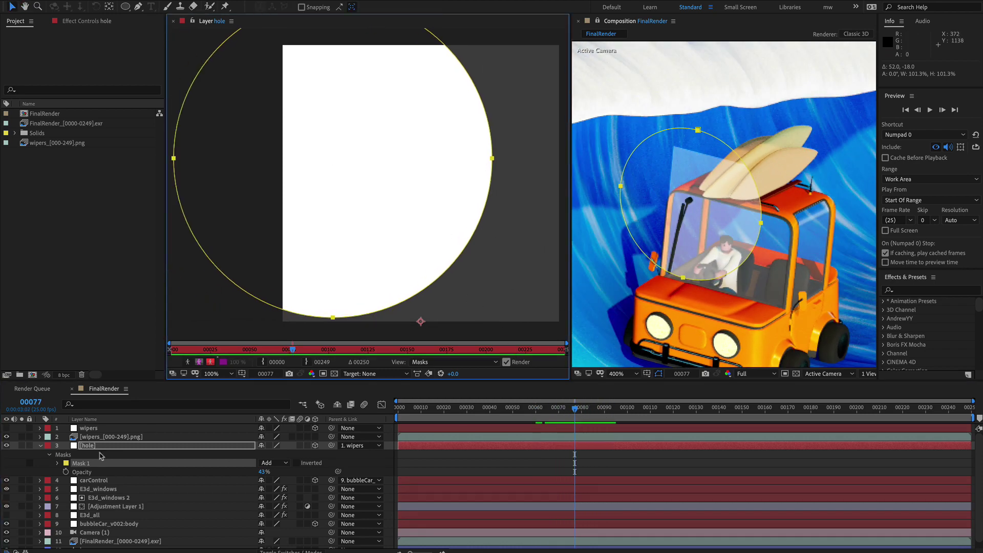
Duplicate the hole's circular mask and set the copy's mode to Subtract.
{"action": "left_click", "coordinate": [160, 398]}
{"action": "key", "text": "ctrl+shift+n"}
{"action": "left_click", "coordinate": [66, 471]}
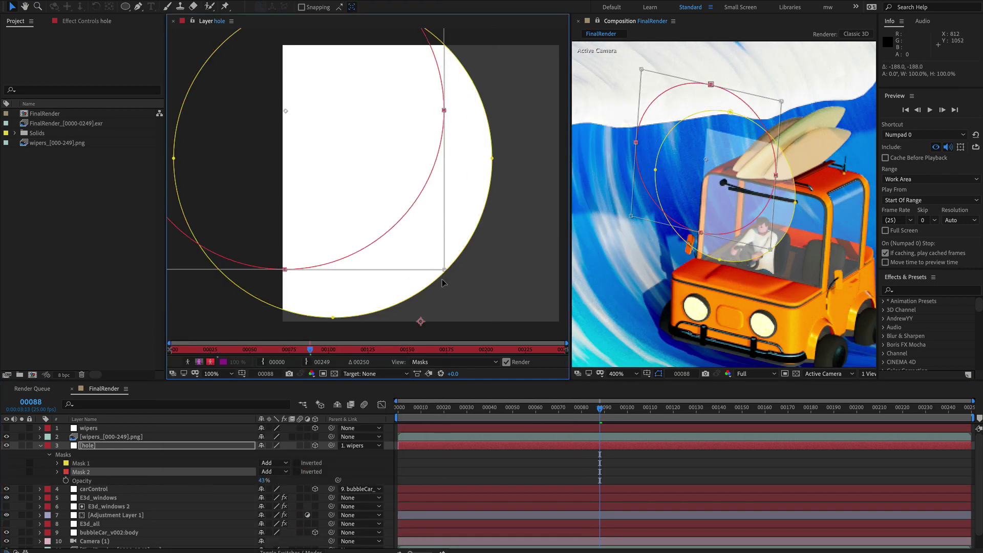
{"action": "key", "text": "ctrl+z"}
{"action": "left_click", "coordinate": [275, 472]}
{"action": "left_click", "coordinate": [282, 505]}
Scale the subtracting mask down to a small circle and place it at the wiper's pivot.
{"action": "left_click_drag", "start_coordinate": [491, 317], "coordinate": [347, 187]}
{"action": "left_click", "coordinate": [659, 373]}
{"action": "mouse_move", "coordinate": [600, 408]}
{"action": "left_mouse_down"}
{"action": "mouse_move", "coordinate": [621, 408]}
{"action": "mouse_move", "coordinate": [599, 408]}
{"action": "left_mouse_up"}
{"action": "left_click_drag", "start_coordinate": [349, 159], "coordinate": [345, 154]}
{"action": "mouse_move", "coordinate": [598, 408]}
{"action": "left_mouse_down"}
{"action": "mouse_move", "coordinate": [571, 408]}
{"action": "mouse_move", "coordinate": [596, 408]}
{"action": "left_mouse_up"}
Add a square mask to the hole starting at the wiper's pivot and set its mode to Intersect.
{"action": "key", "text": "space"}
{"action": "left_click_drag", "start_coordinate": [387, 225], "coordinate": [376, 251]}
{"action": "left_click_drag", "start_coordinate": [125, 6], "coordinate": [162, 9]}
{"action": "left_click_drag", "start_coordinate": [311, 181], "coordinate": [519, 392]}
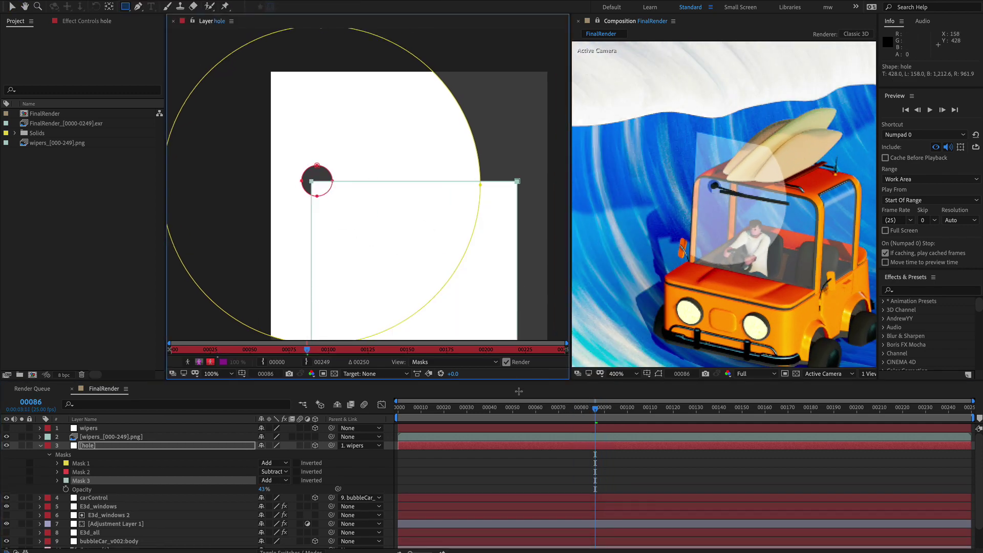
{"action": "left_click", "coordinate": [275, 480]}
{"action": "left_click", "coordinate": [281, 518]}
Shift the intersecting mask's pivot-side corners to slant its edge along the wiper's sweep, checking the shape across frames.
{"action": "key", "text": "space"}
{"action": "left_click_drag", "start_coordinate": [388, 309], "coordinate": [393, 234]}
{"action": "left_click_drag", "start_coordinate": [595, 410], "coordinate": [575, 413]}
{"action": "key", "text": "v"}
{"action": "left_click_drag", "start_coordinate": [315, 107], "coordinate": [319, 107]}
{"action": "left_click_drag", "start_coordinate": [313, 327], "coordinate": [284, 327]}
{"action": "key", "text": "Page_Up"}
{"action": "key", "text": "Page_Up"}
{"action": "key", "text": "Page_Up"}
{"action": "key", "text": "Page_Up"}
{"action": "key", "text": "Page_Up"}
{"action": "key", "text": "Page_Up"}
{"action": "key", "text": "Page_Up"}
{"action": "key", "text": "Page_Up"}
{"action": "key", "text": "Page_Up"}
{"action": "key", "text": "Page_Up"}
{"action": "key", "text": "Page_Up"}
{"action": "key", "text": "Page_Up"}
{"action": "key", "text": "Page_Up"}
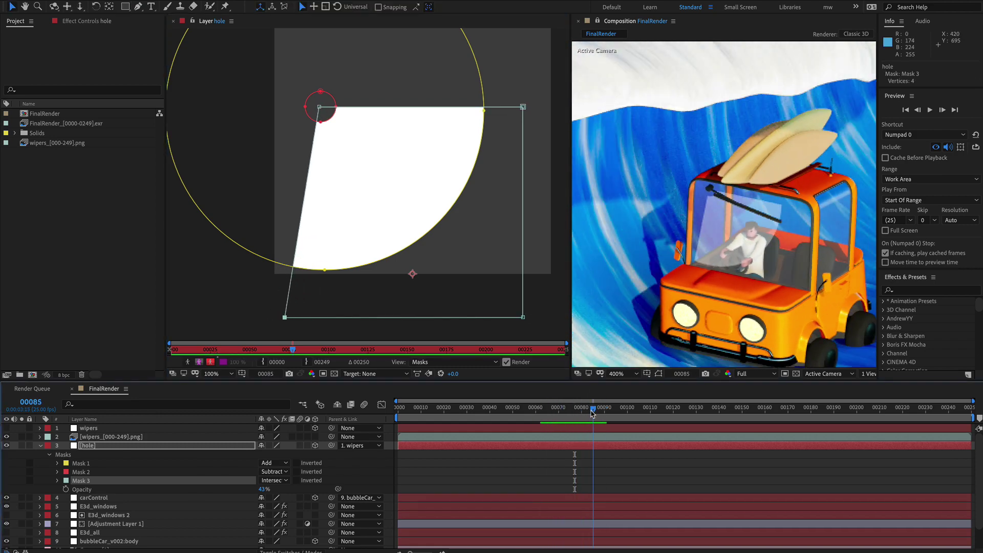
Close the hole's layer viewer, fit the whole composition in view and scrub to frame 70 to check the swept area.
{"action": "left_click", "coordinate": [174, 21]}
{"action": "left_click", "coordinate": [449, 21]}
{"action": "key", "text": "period"}
{"action": "key", "text": "shift+slash"}
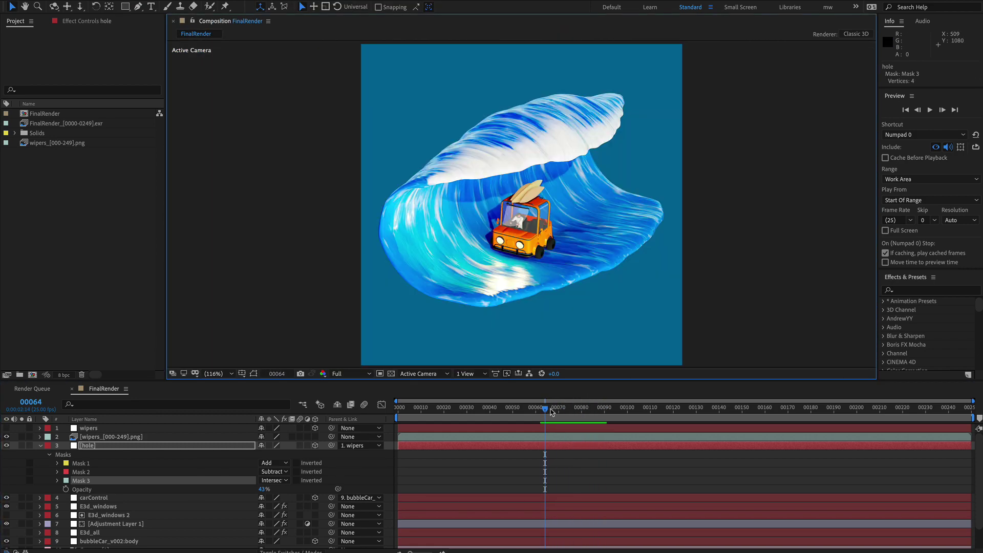
{"action": "mouse_move", "coordinate": [551, 410]}
{"action": "left_mouse_down"}
{"action": "mouse_move", "coordinate": [603, 413]}
{"action": "mouse_move", "coordinate": [613, 428]}
{"action": "mouse_move", "coordinate": [559, 425]}
{"action": "left_mouse_up"}
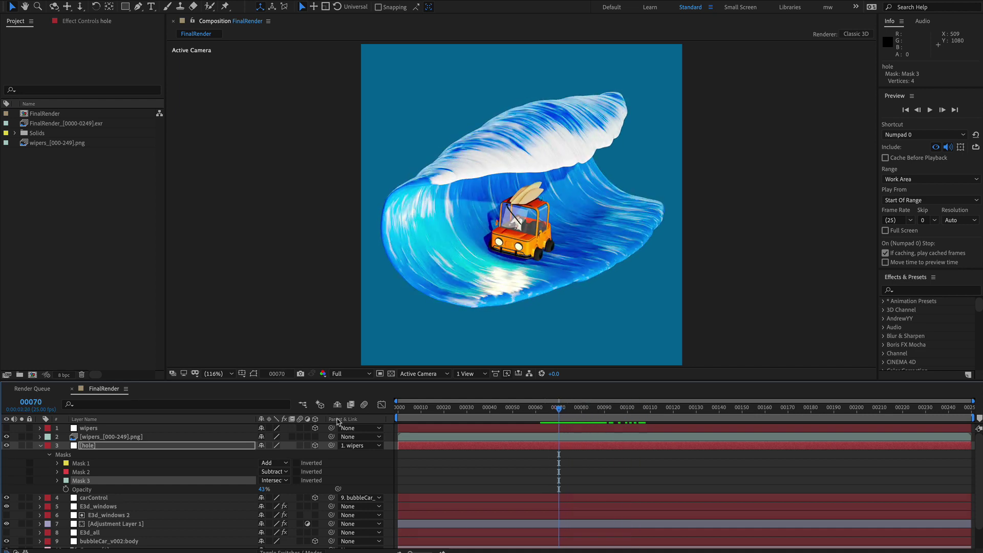
Collapse the hole layer's properties, compare the windows on and off, and move hole directly above E3d_windows.
{"action": "key", "text": "u"}
{"action": "left_click", "coordinate": [87, 447]}
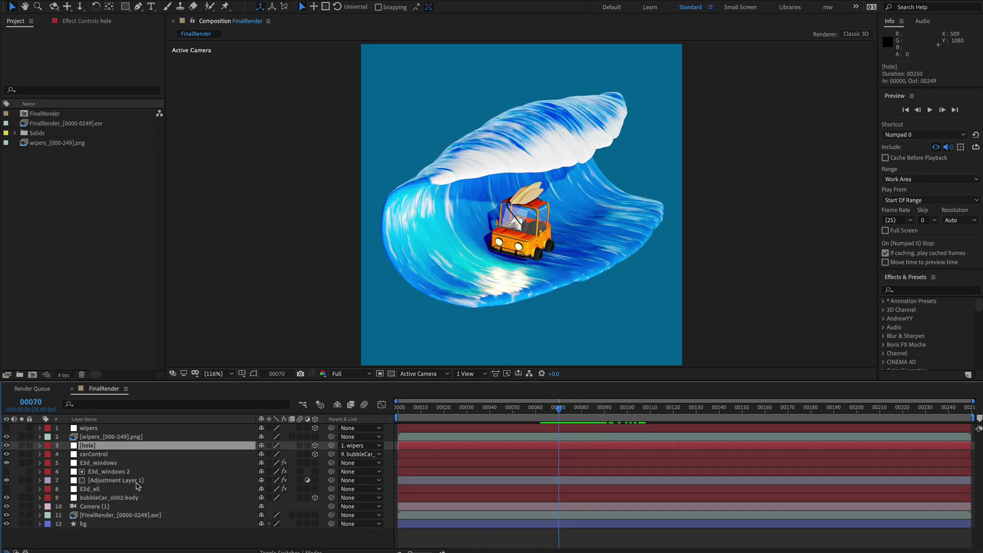
{"action": "left_click", "coordinate": [6, 463]}
{"action": "left_click", "coordinate": [6, 463]}
{"action": "left_click_drag", "start_coordinate": [93, 449], "coordinate": [97, 459]}
Set E3d_windows' track matte to Alpha Inverted Matte of the hole layer and toggle its visibility to compare.
{"action": "left_click", "coordinate": [99, 463]}
{"action": "key", "text": "F4"}
{"action": "left_click", "coordinate": [330, 463]}
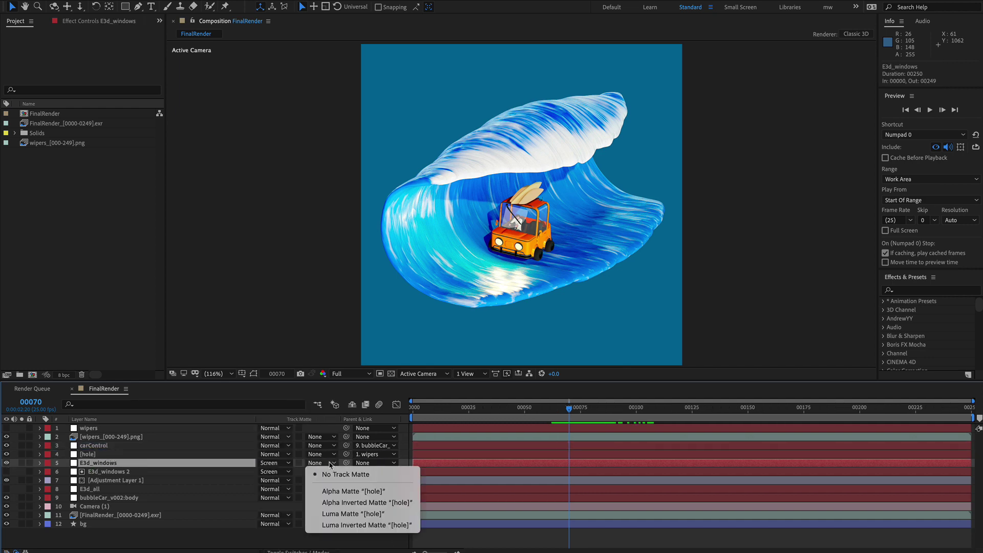
{"action": "left_click", "coordinate": [338, 503]}
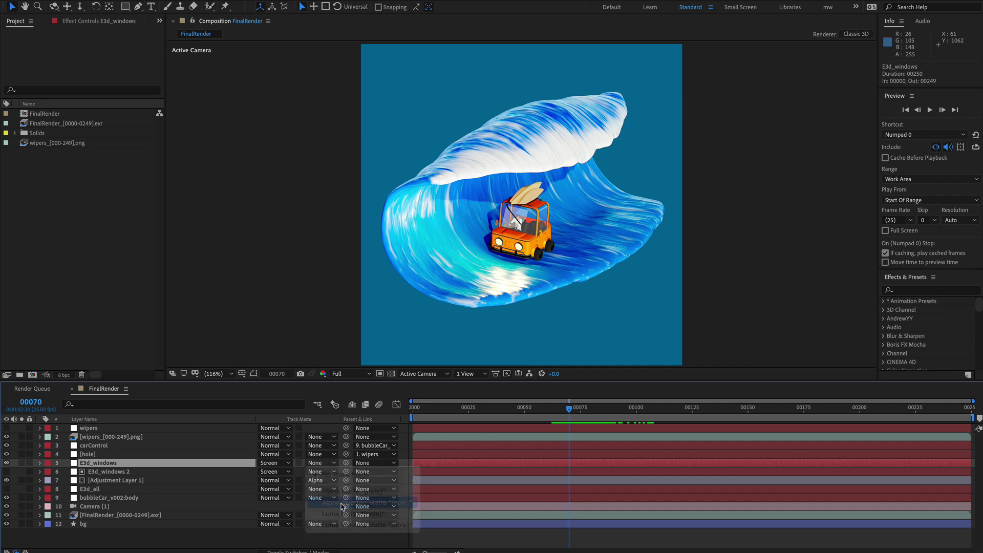
{"action": "left_click", "coordinate": [7, 463]}
{"action": "left_click", "coordinate": [7, 464]}
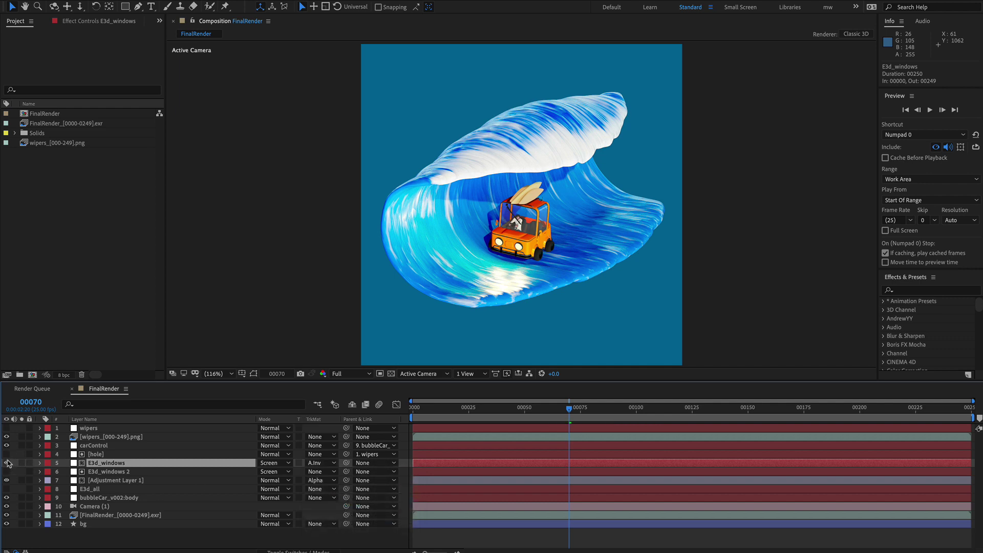
Set the hole layer's opacity to 100% and play back the animation to review the wiped windscreen.
{"action": "left_click", "coordinate": [95, 455]}
{"action": "key", "text": "super+shift+o"}
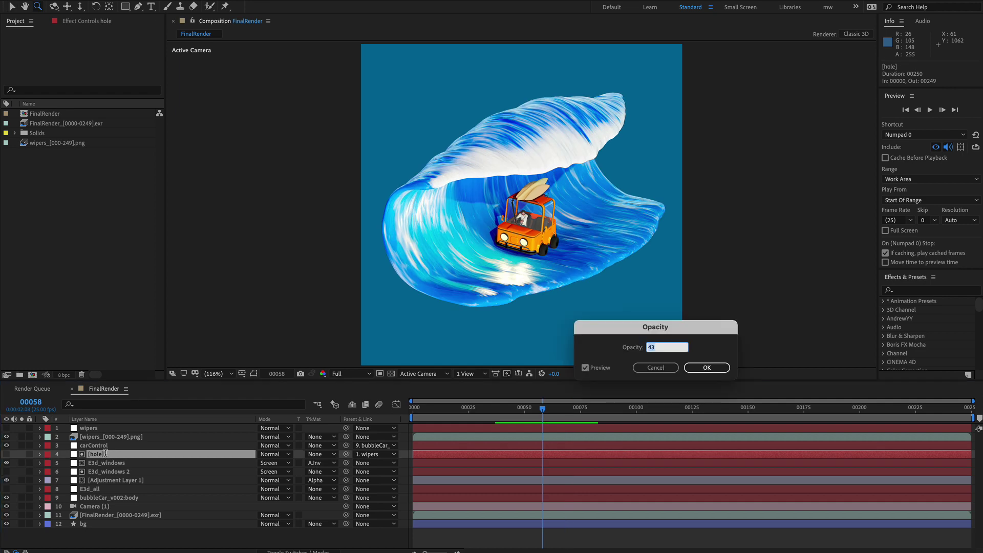
{"action": "type", "text": "100"}
{"action": "key", "text": "Return"}
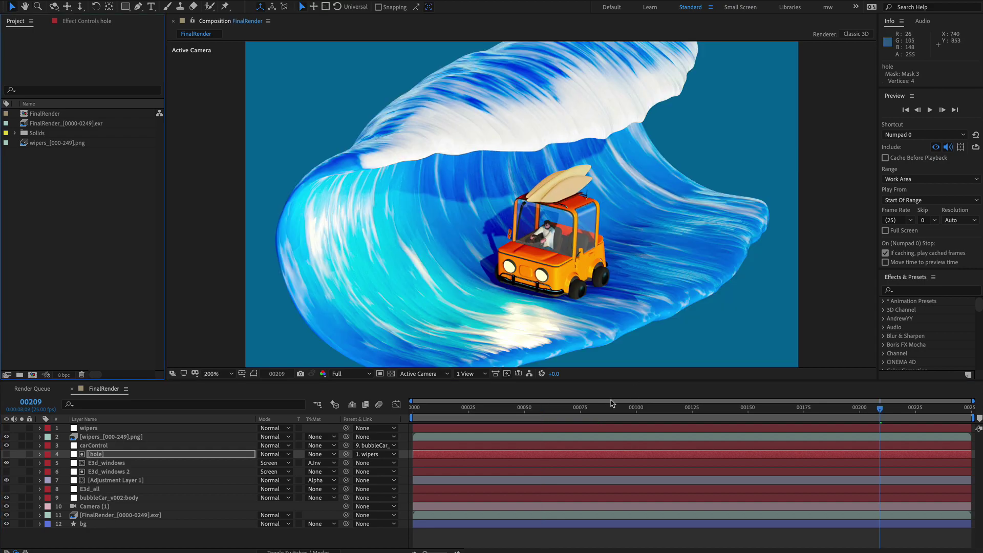
{"action": "key", "text": "space"}
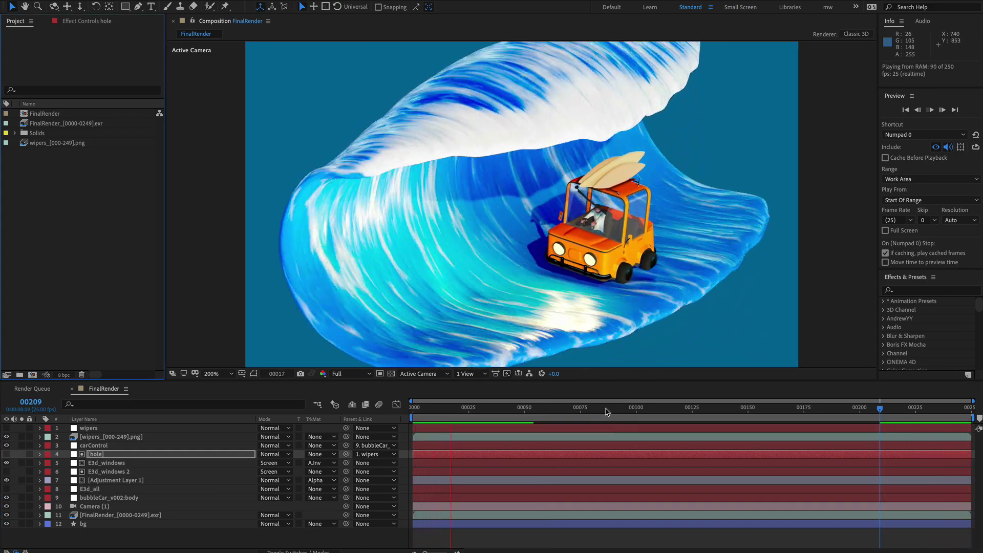
{"action": "key", "text": "shift+slash"}
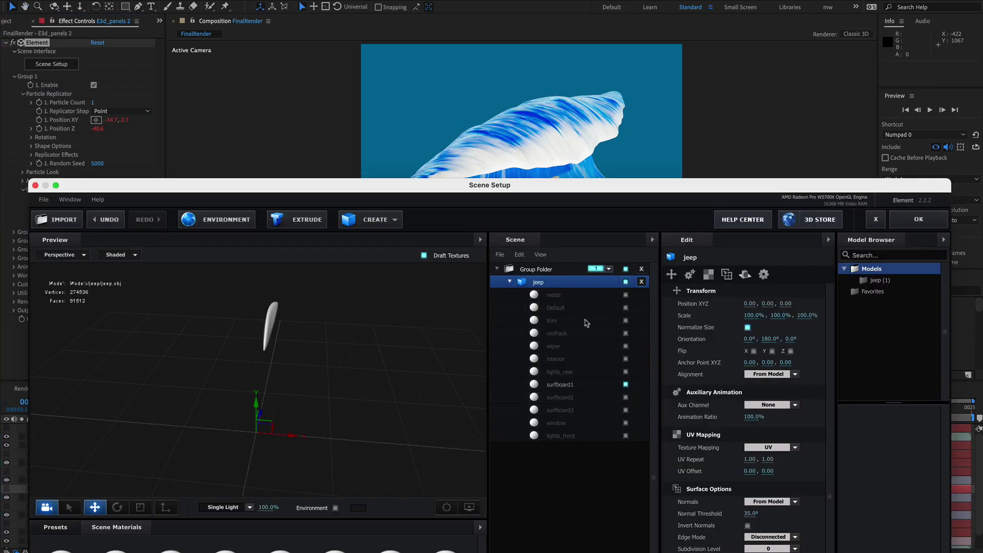
Apply the E3d_panels 2 Element scene with the Default body part enabled instead of surfboard1 and rename the layer E3d_body.
{"action": "left_click", "coordinate": [919, 219]}
{"action": "left_click", "coordinate": [95, 490]}
{"action": "key", "text": "Return"}
{"action": "left_click", "coordinate": [7, 21]}
{"action": "left_click", "coordinate": [82, 21]}
Replace the body layer's Hue/Saturation effect with Curves and raise the RGB midtones.
{"action": "left_click", "coordinate": [95, 497]}
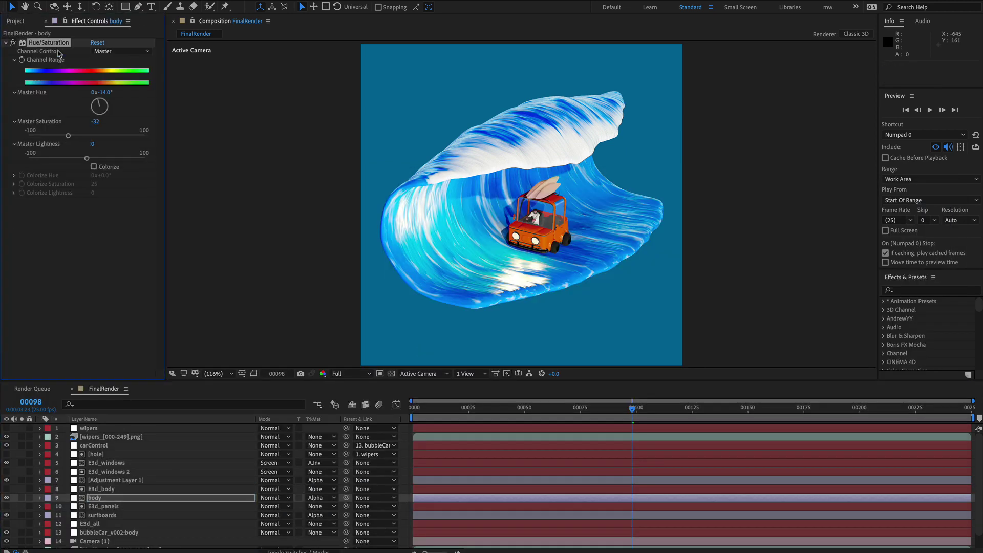
{"action": "left_click", "coordinate": [43, 43]}
{"action": "key", "text": "Delete"}
{"action": "right_click", "coordinate": [59, 53]}
{"action": "mouse_move", "coordinate": [86, 147]}
{"action": "left_mouse_down"}
{"action": "mouse_move", "coordinate": [73, 137]}
{"action": "mouse_move", "coordinate": [81, 144]}
{"action": "left_mouse_up"}
Enable surfboard1, surfboard2 and surfboard3 in the E3d_body scene, edit their advanced material options and apply the scene.
{"action": "left_click", "coordinate": [101, 490]}
{"action": "left_click", "coordinate": [51, 64]}
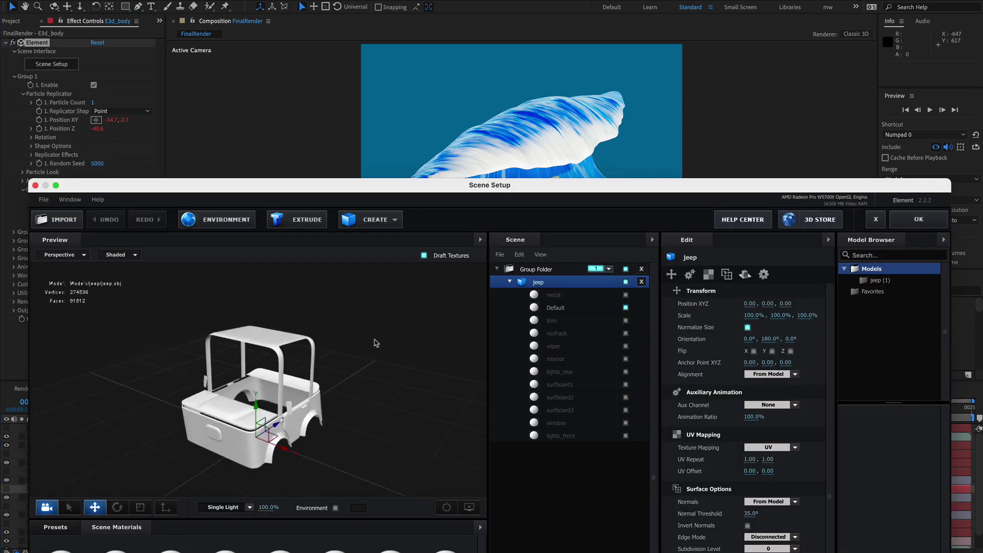
{"action": "left_click", "coordinate": [626, 384]}
{"action": "left_click", "coordinate": [626, 397]}
{"action": "left_click", "coordinate": [625, 410]}
{"action": "left_click", "coordinate": [575, 412]}
{"action": "left_click", "coordinate": [574, 398]}
{"action": "left_click", "coordinate": [574, 385]}
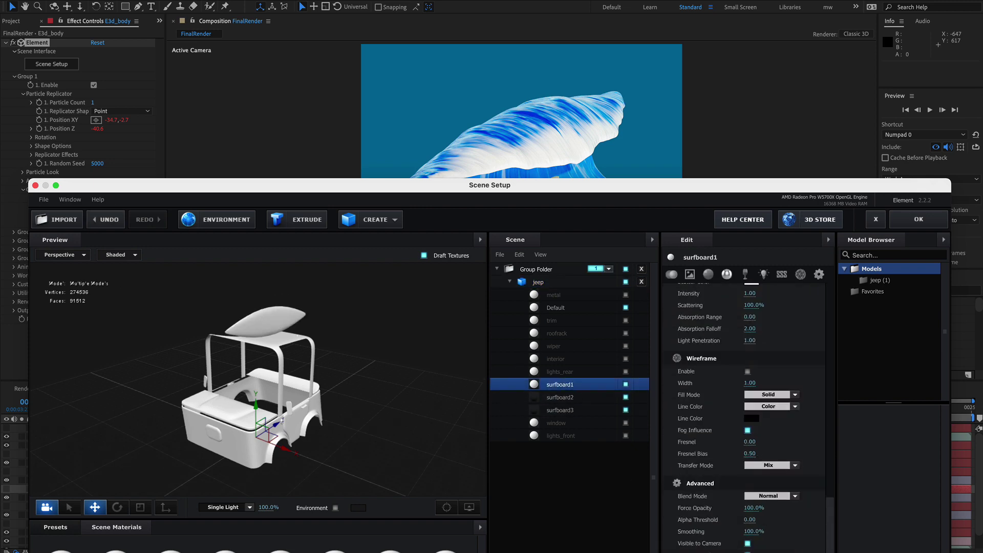
{"action": "left_click", "coordinate": [919, 219]}
Replace the body layer's Curves effect with Hue/Saturation.
{"action": "left_click", "coordinate": [95, 498]}
{"action": "key", "text": "ctrl+space"}
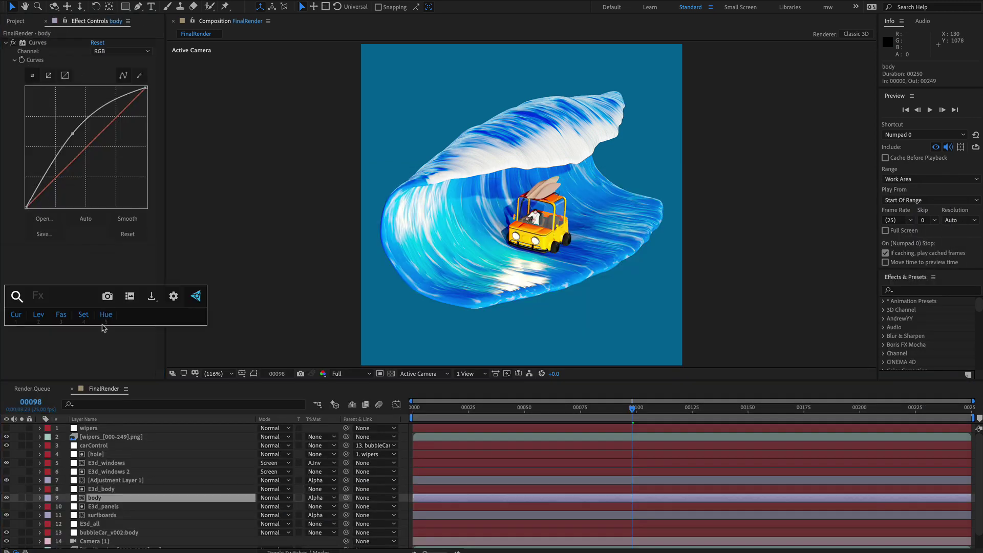
{"action": "left_click", "coordinate": [105, 317]}
{"action": "mouse_move", "coordinate": [107, 299]}
{"action": "left_mouse_down"}
{"action": "mouse_move", "coordinate": [98, 300]}
{"action": "mouse_move", "coordinate": [118, 300]}
{"action": "left_mouse_up"}
{"action": "left_click", "coordinate": [37, 43]}
{"action": "key", "text": "Delete"}
Set the body layer's Master Hue to -16° and Master Saturation to -33, and add a Curves effect below.
{"action": "left_click_drag", "start_coordinate": [107, 93], "coordinate": [95, 96]}
{"action": "mouse_move", "coordinate": [86, 136]}
{"action": "left_mouse_down"}
{"action": "mouse_move", "coordinate": [57, 136]}
{"action": "mouse_move", "coordinate": [68, 136]}
{"action": "left_mouse_up"}
{"action": "key", "text": "ctrl+space"}
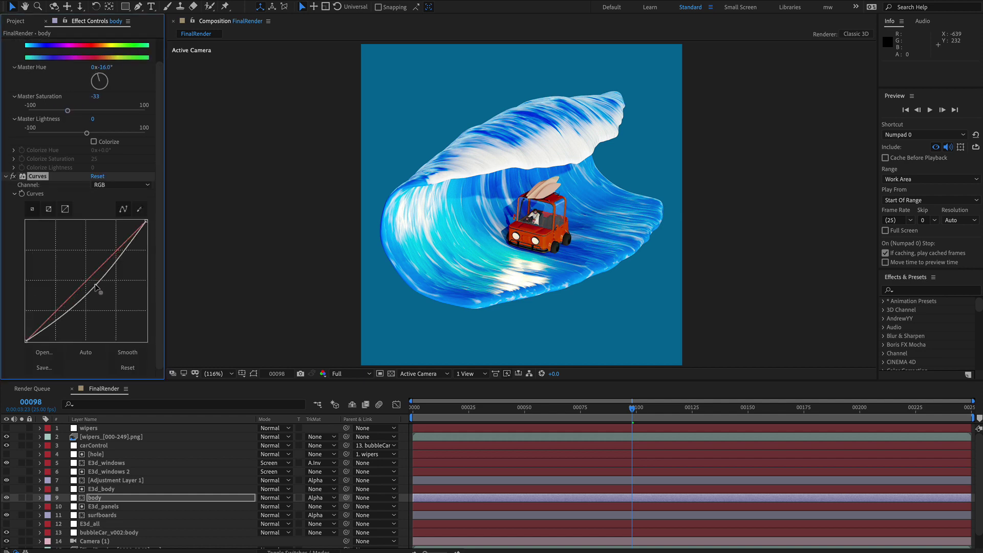